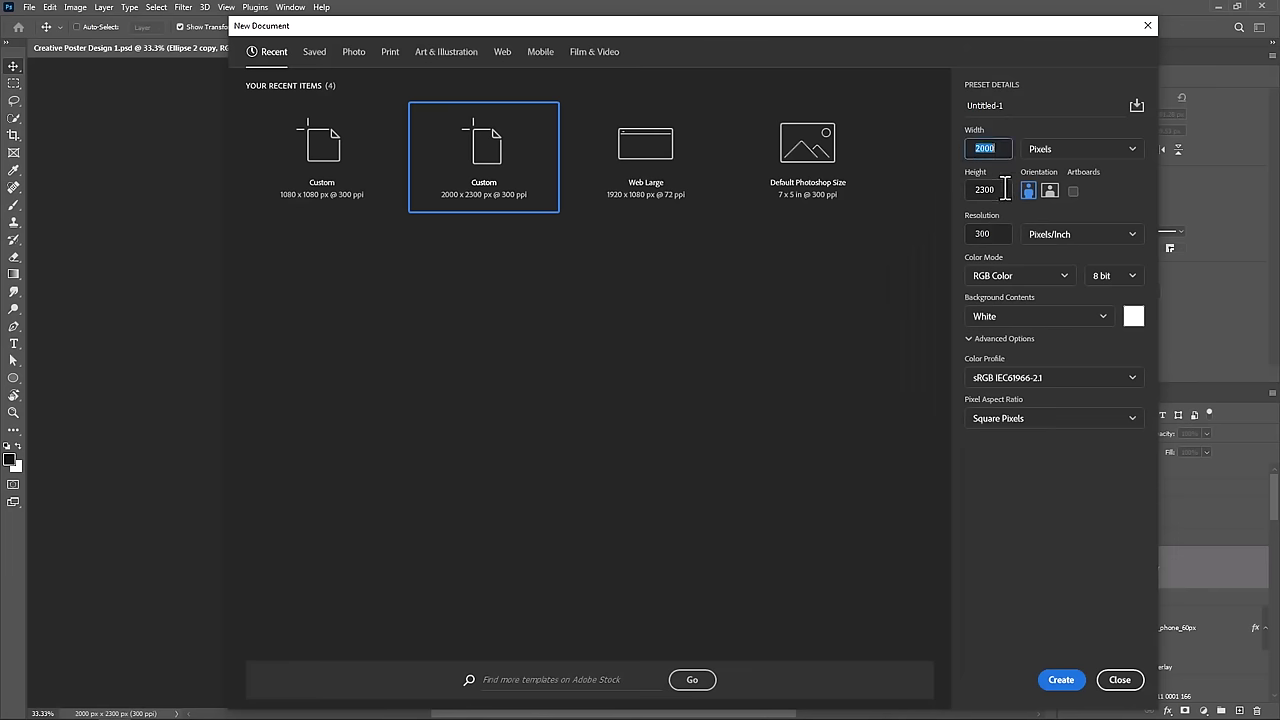
Step: Create a Custom 2000 × 2300 px, 300 ppi document with a white background
double_click(978, 190)
click(998, 238)
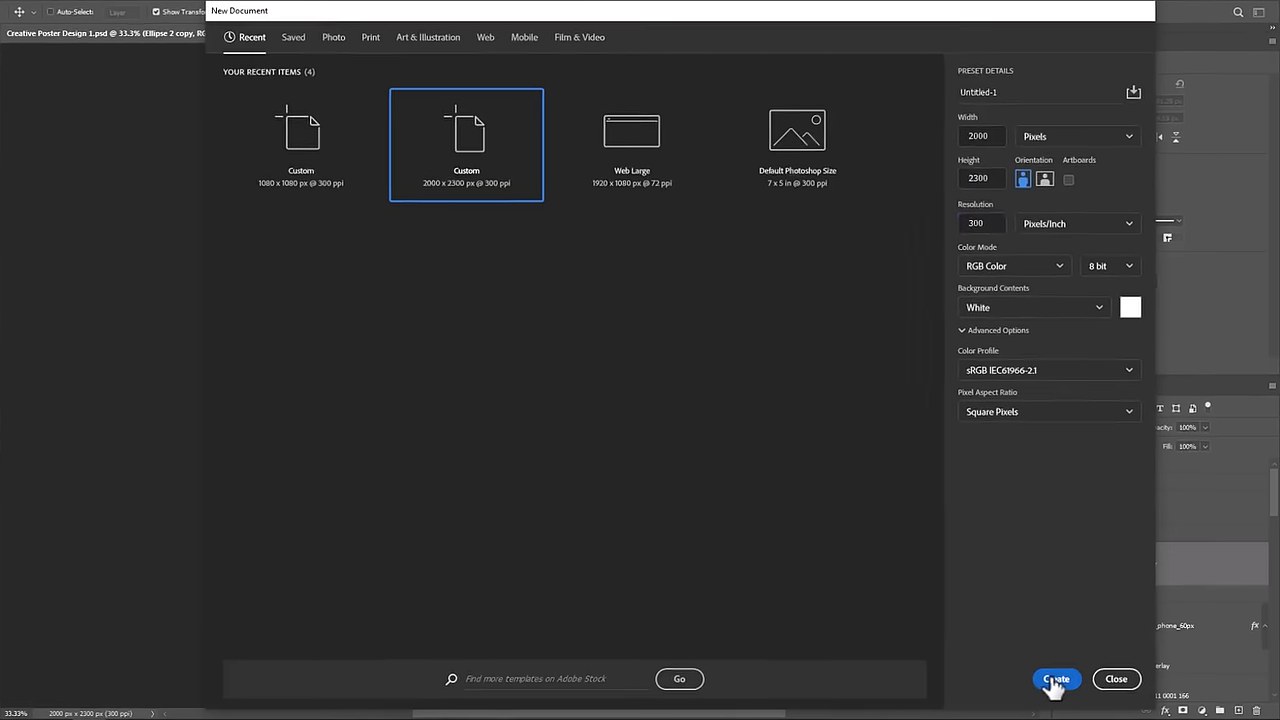
click(1055, 680)
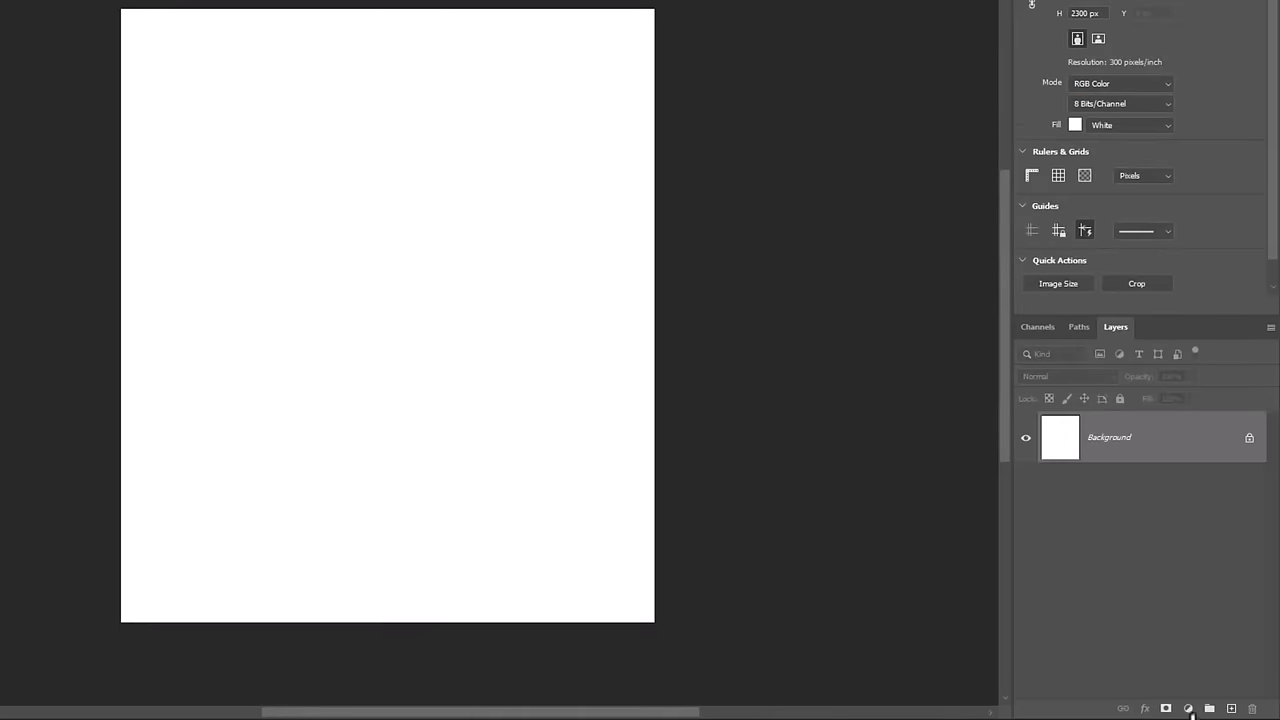
Step: Add a Gradient Fill layer using the first Basics gradient with Radial style
click(1192, 710)
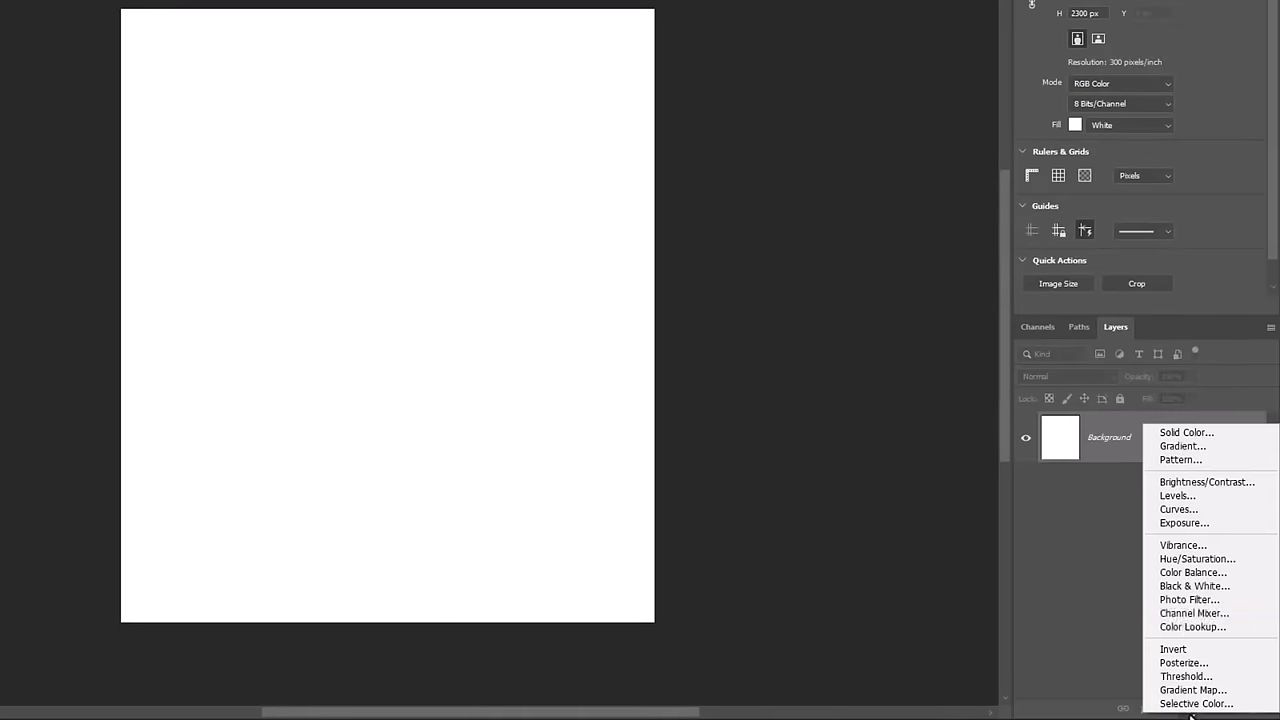
click(1185, 446)
click(947, 72)
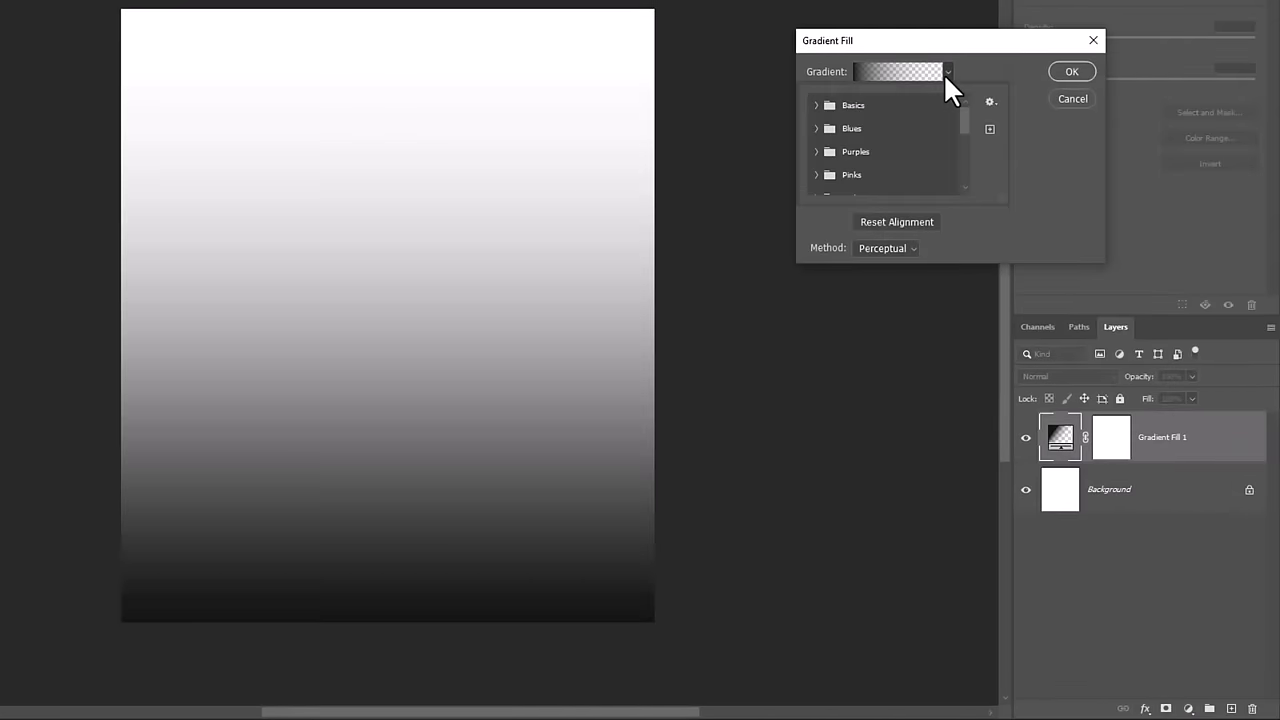
click(817, 104)
click(837, 130)
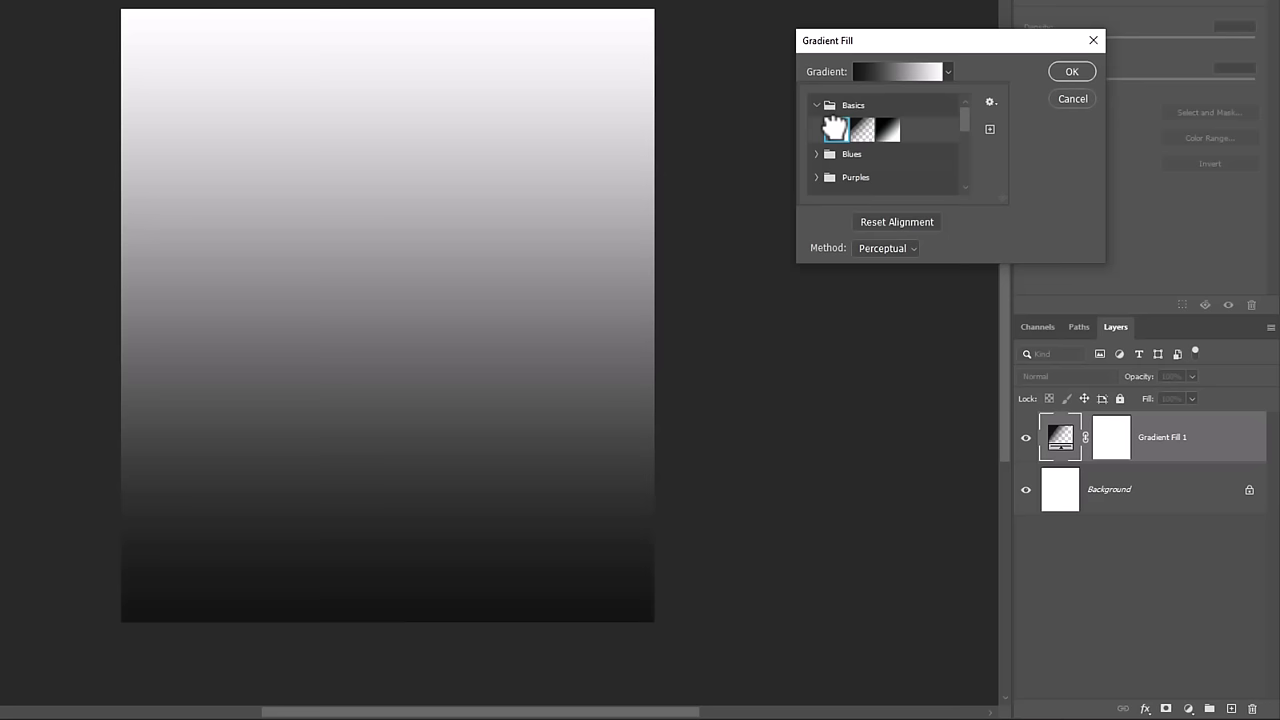
click(984, 60)
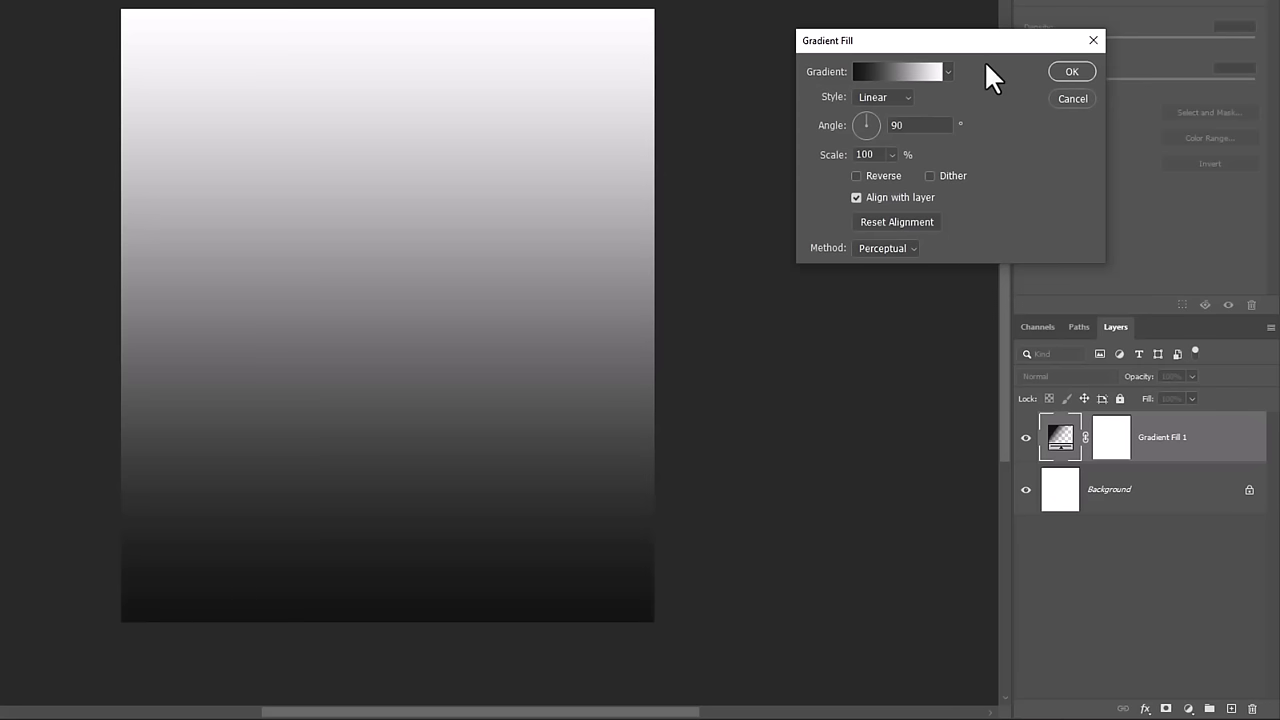
click(900, 97)
click(871, 123)
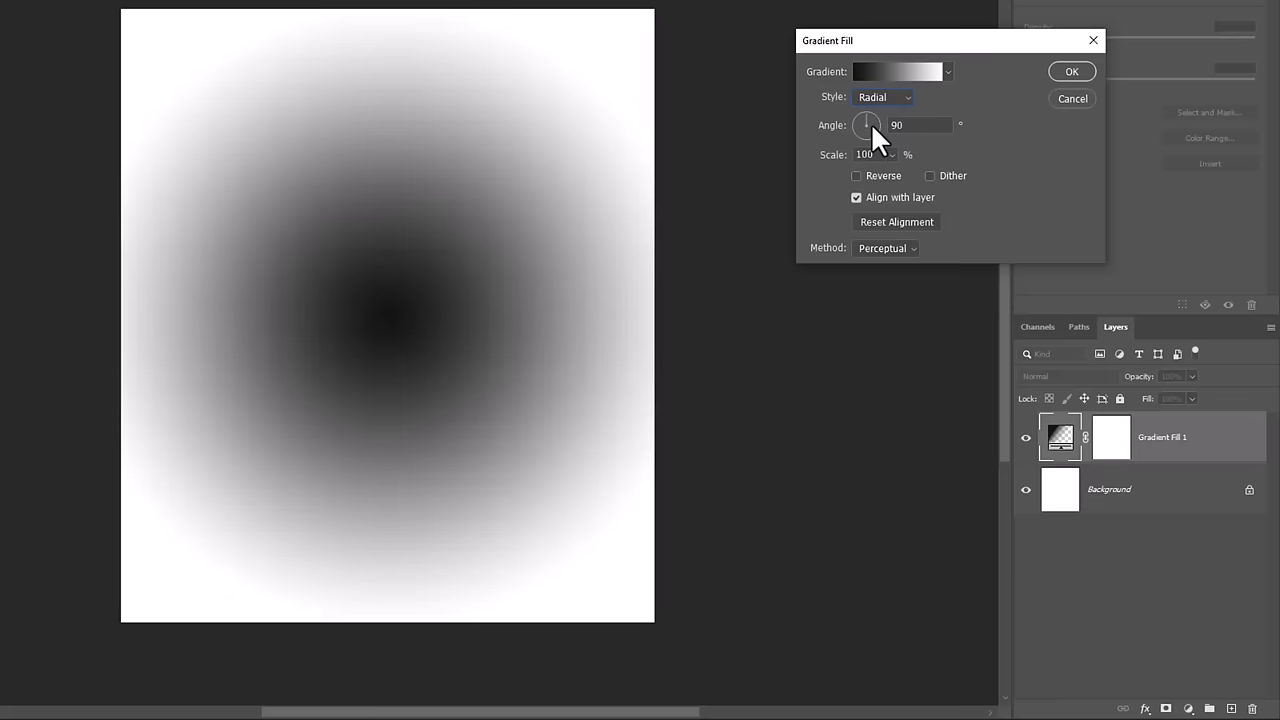
Step: Set the gradient stops to white and #c2c2c2, shift the centre right, and confirm
click(919, 72)
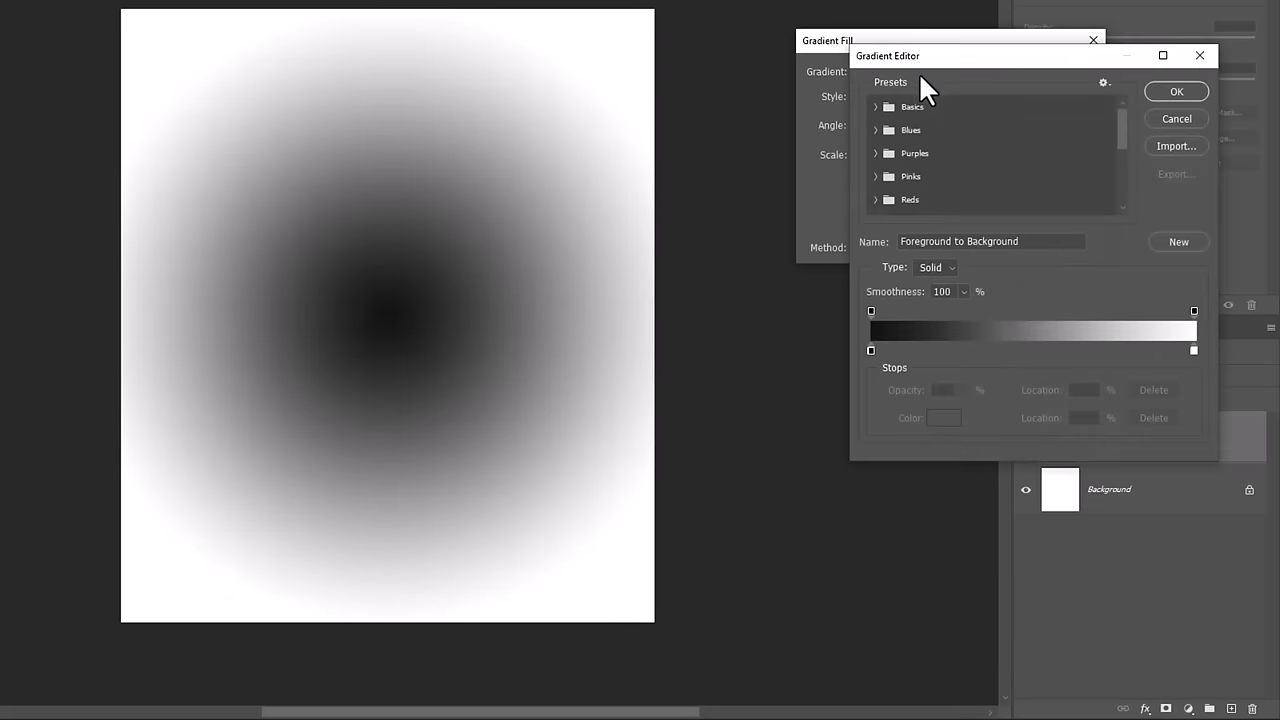
click(869, 350)
double_click(869, 350)
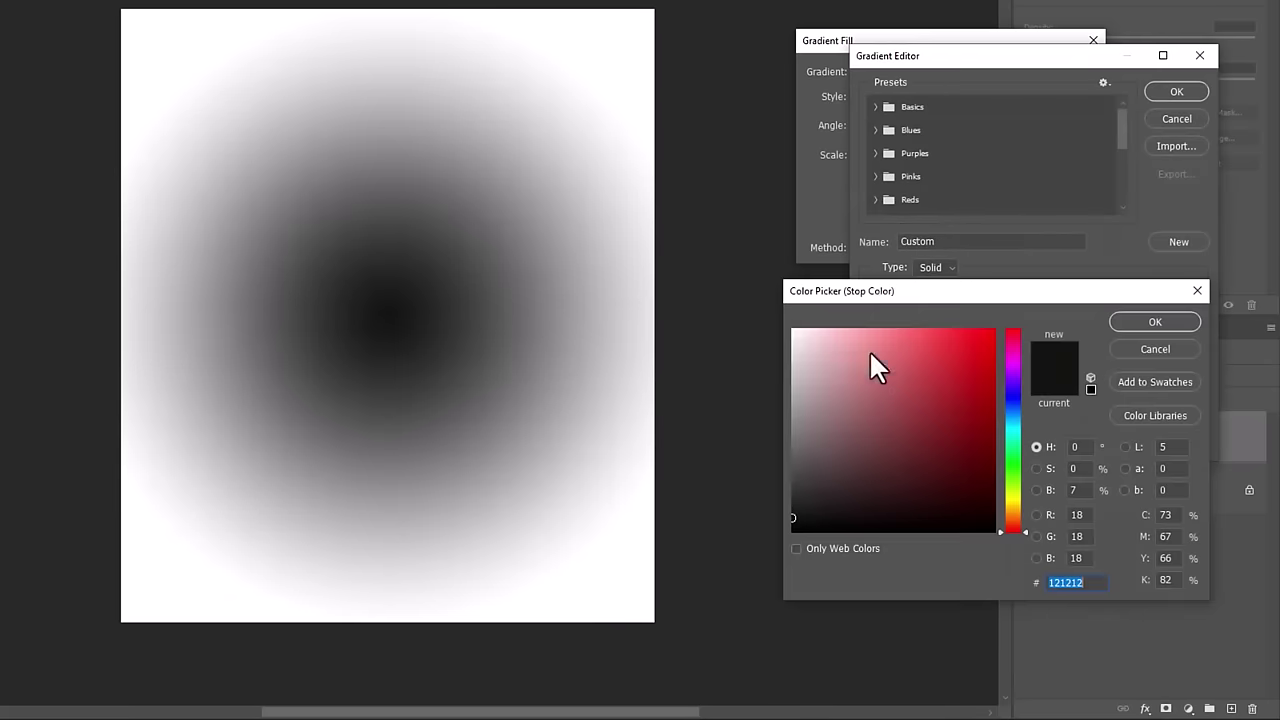
drag(869, 363, 749, 297)
click(1150, 323)
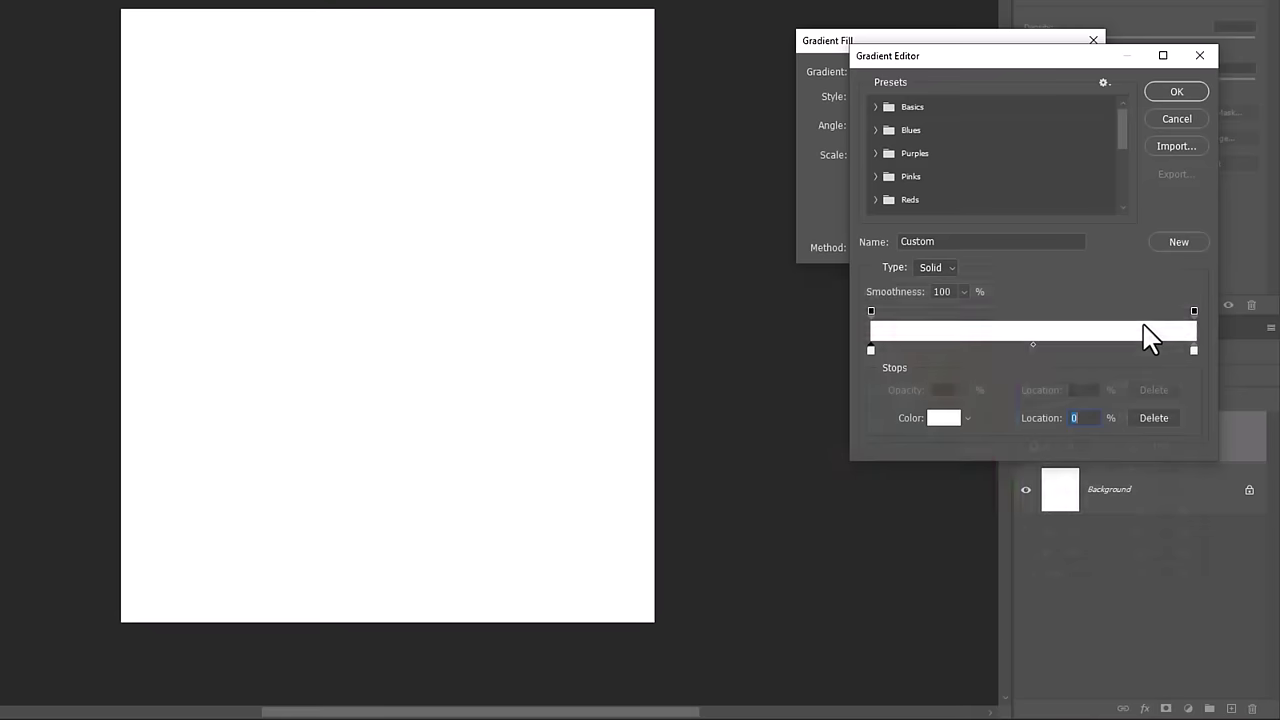
click(1192, 350)
double_click(1192, 350)
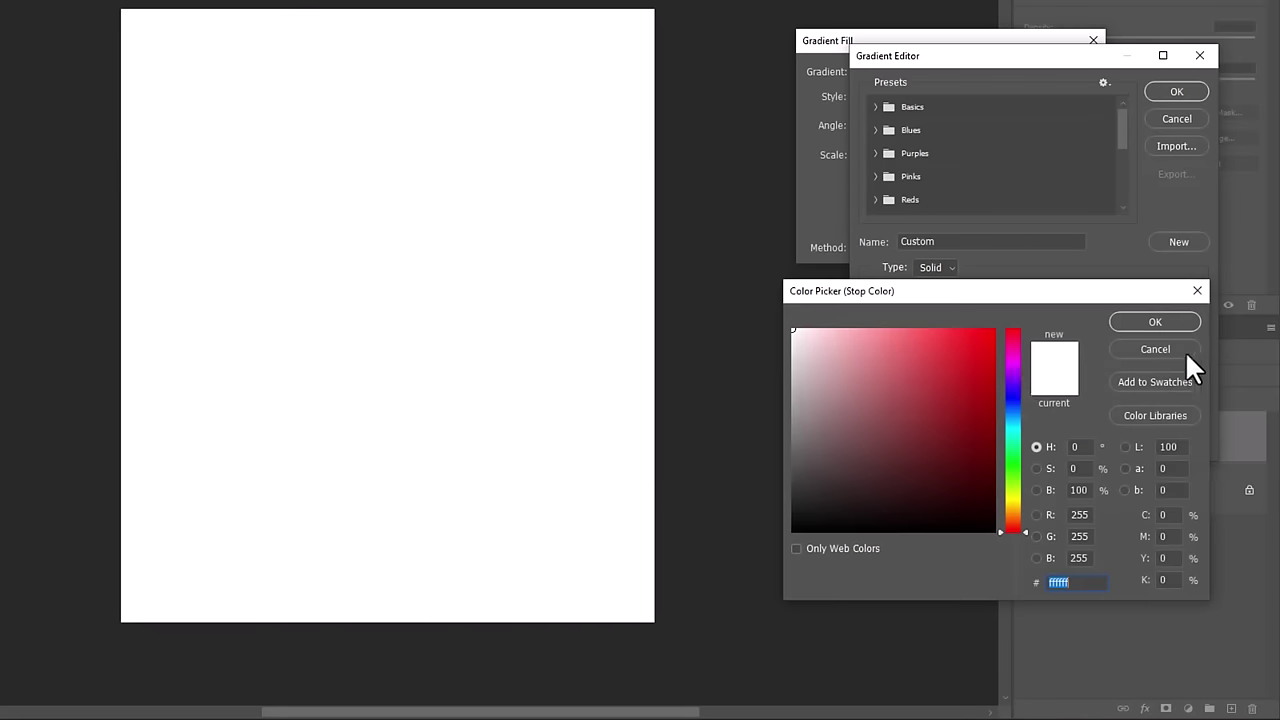
mouse_move(805, 368)
mouse_down()
mouse_move(768, 380)
mouse_move(779, 368)
mouse_up()
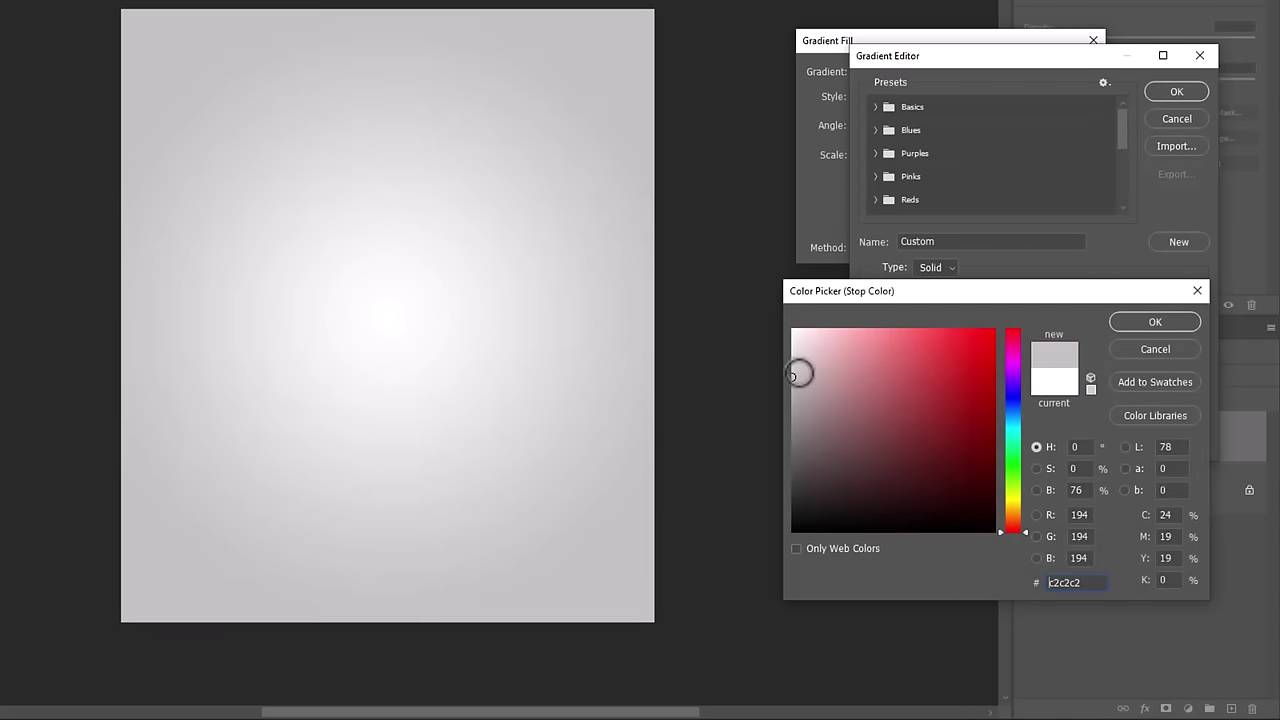
click(1143, 320)
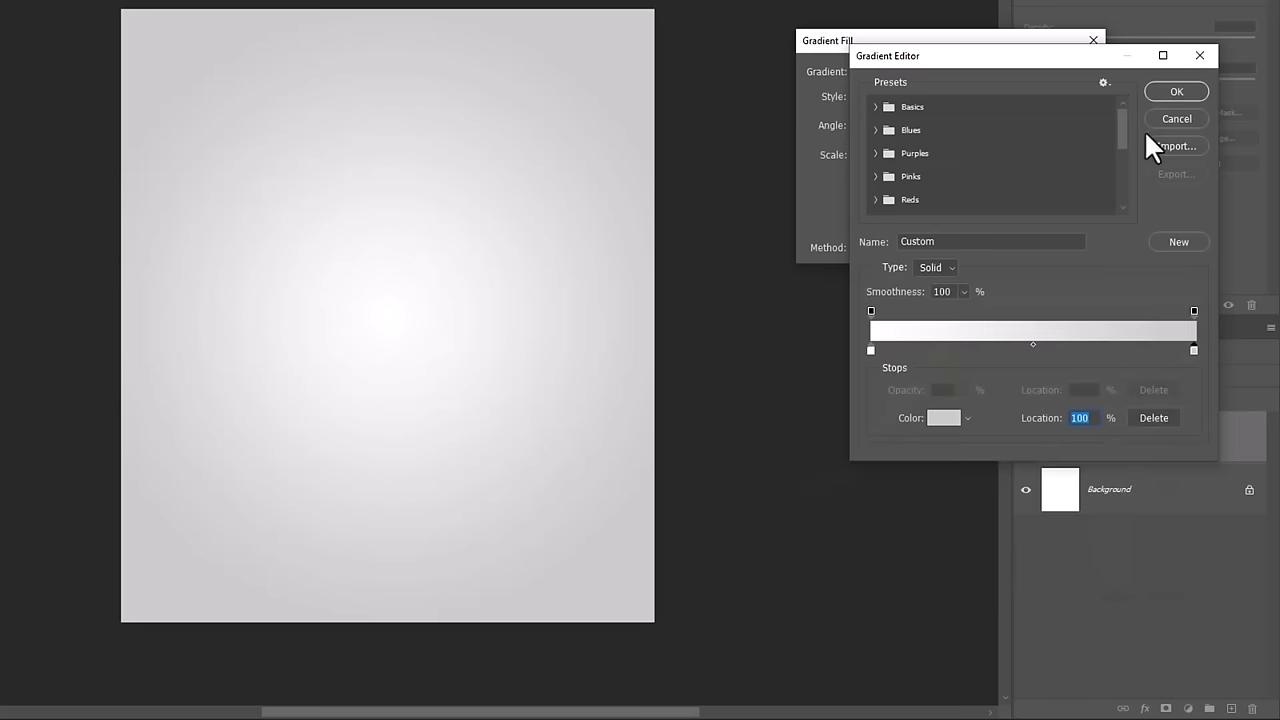
click(1166, 96)
drag(457, 380, 449, 400)
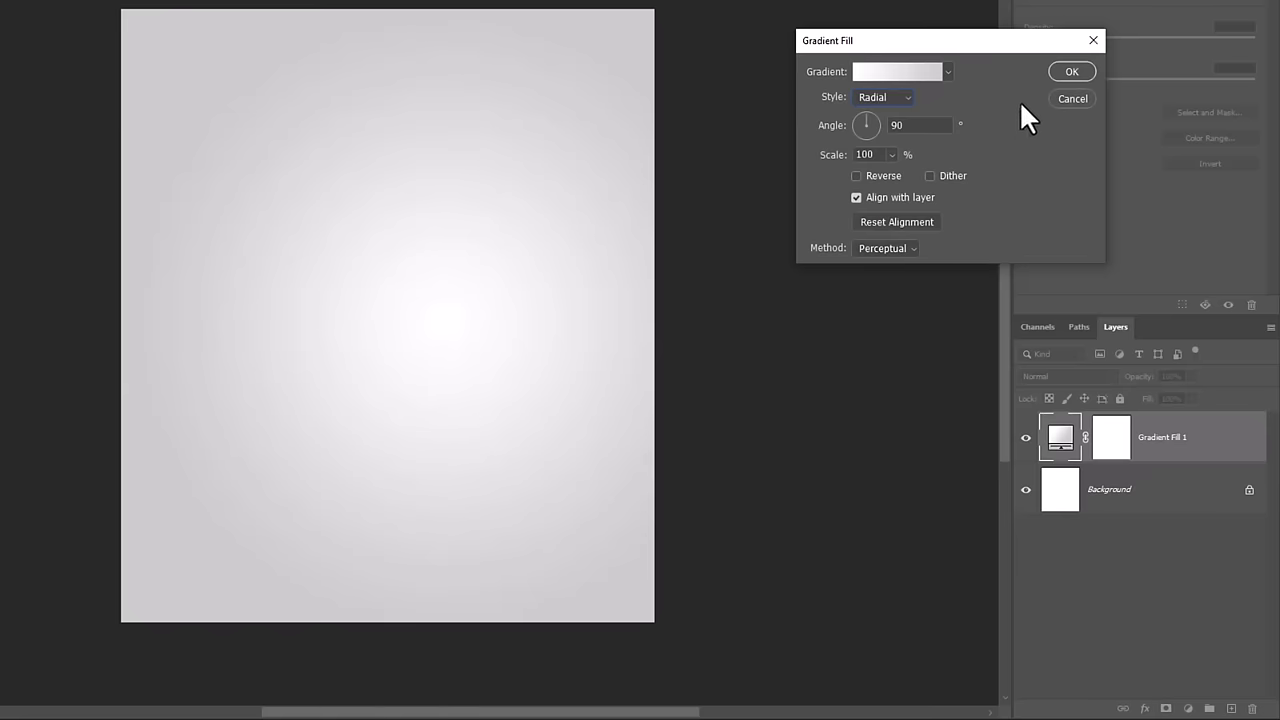
click(1066, 72)
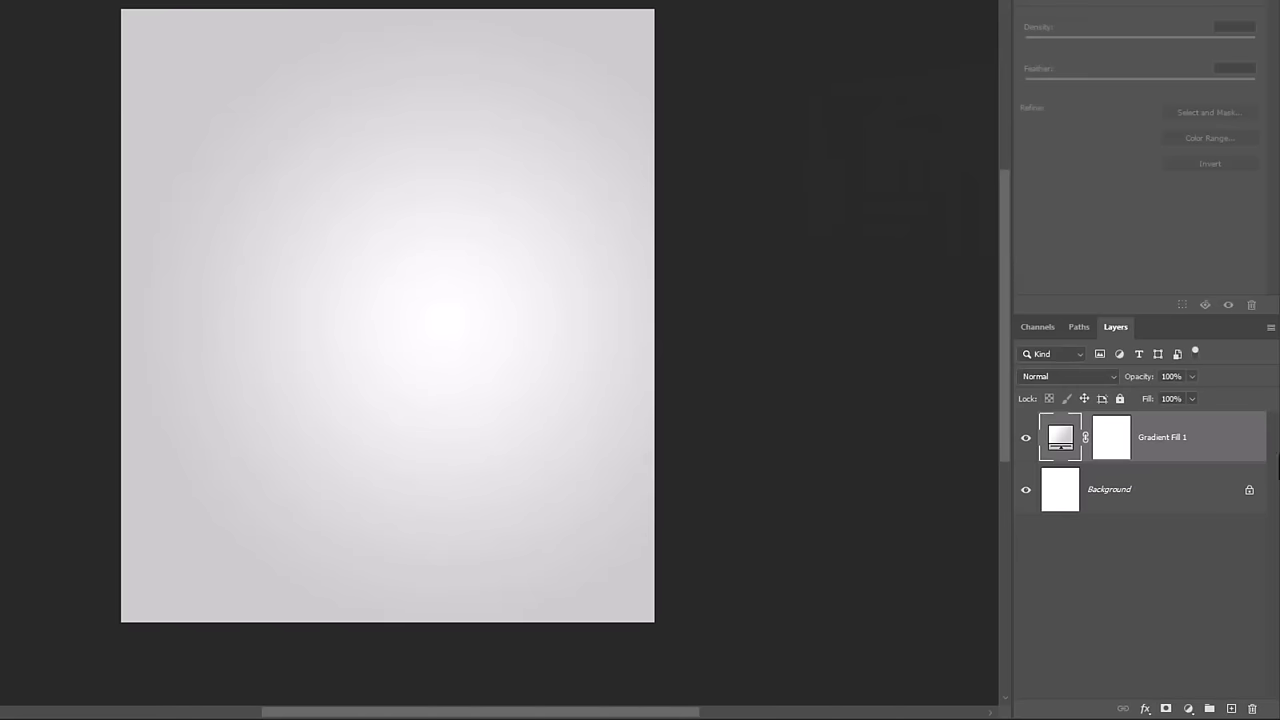
Step: Draw a medium-grey rectangle across the poster's middle and round its corners into a pill
drag(1157, 300, 1151, 175)
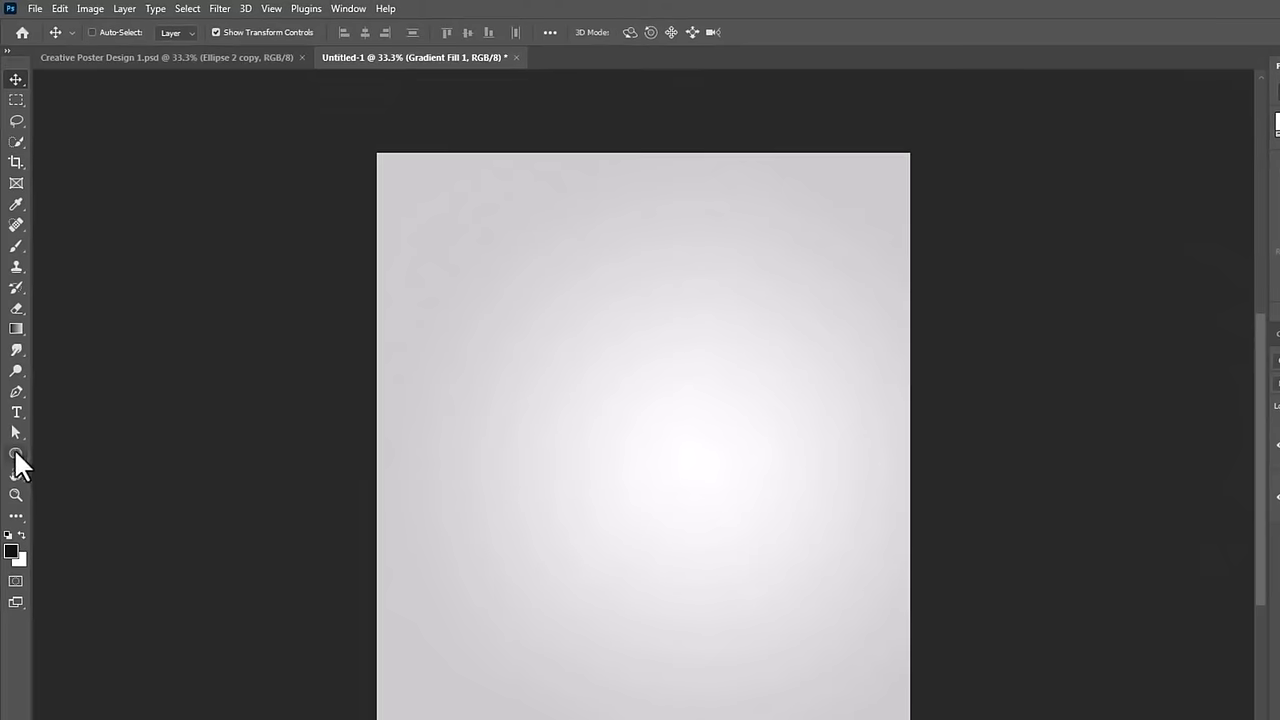
right_click(15, 452)
click(70, 448)
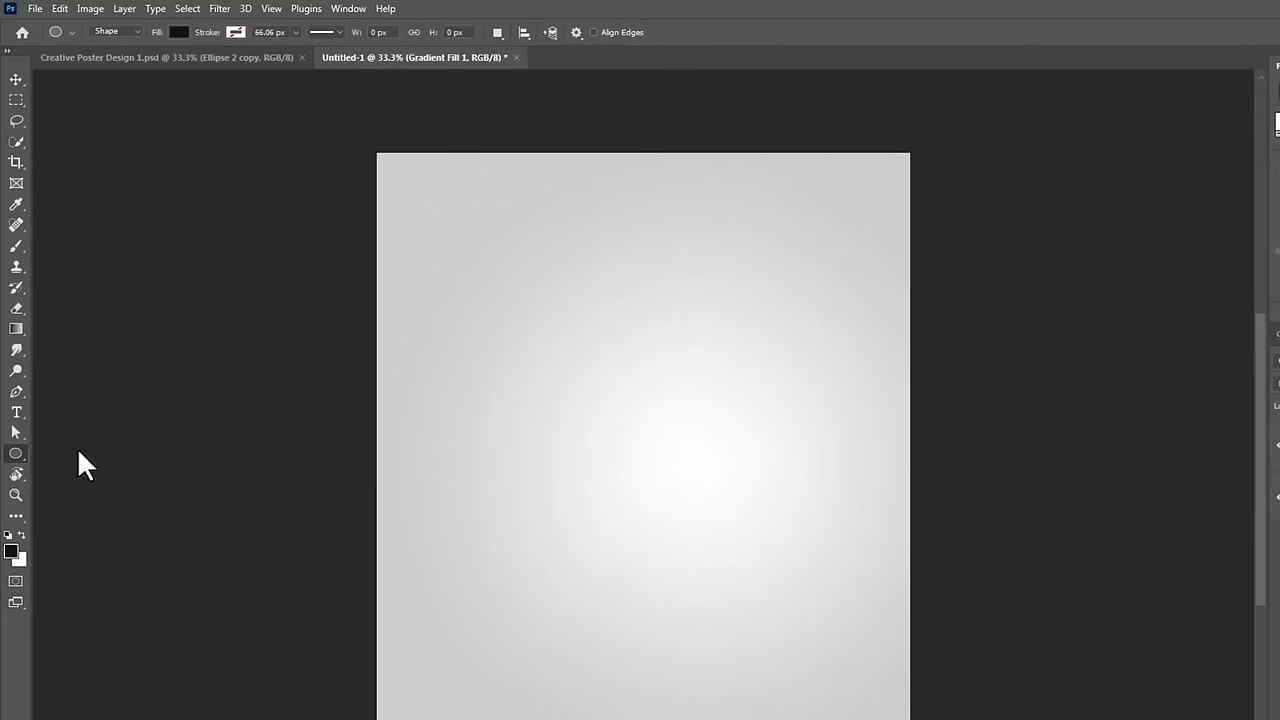
click(176, 32)
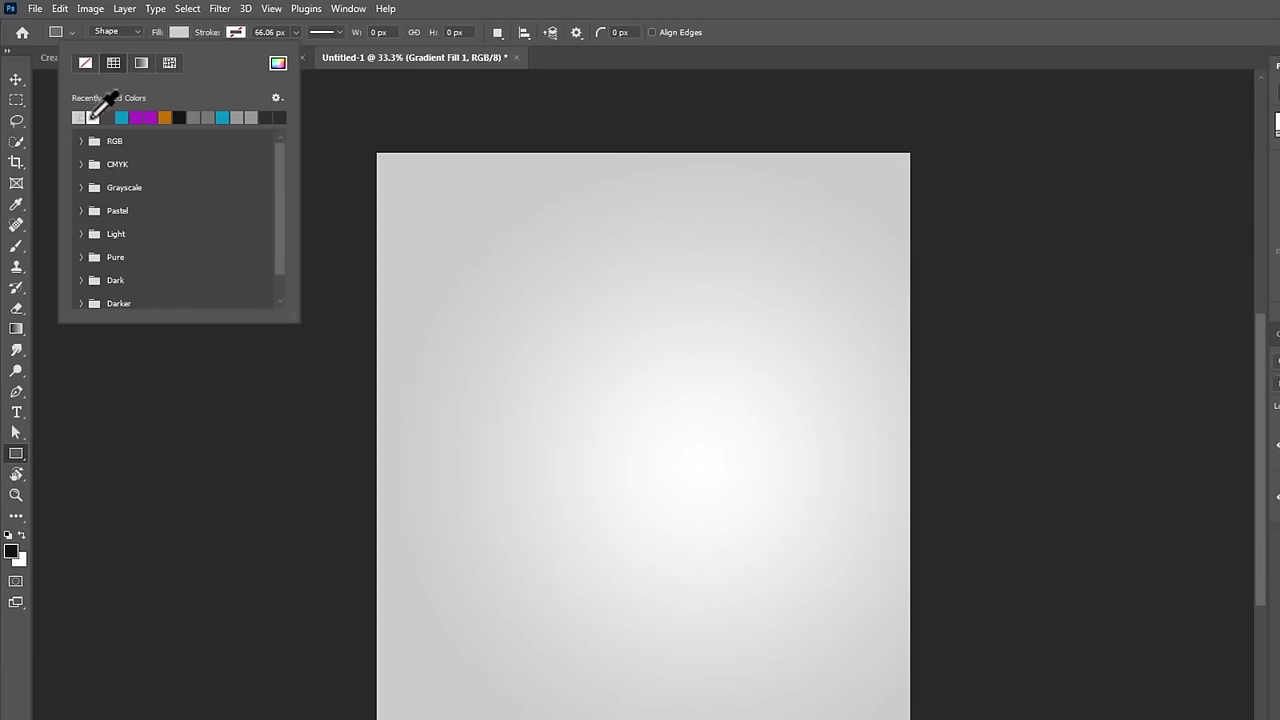
click(207, 114)
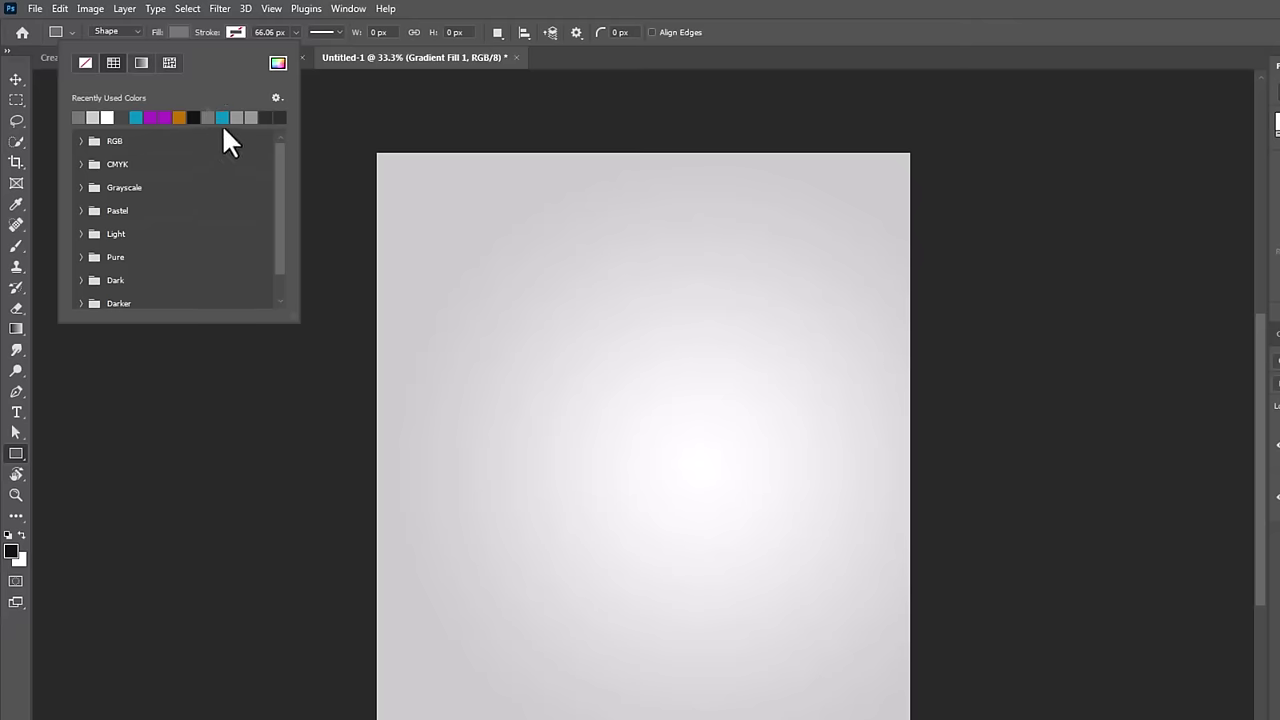
click(596, 10)
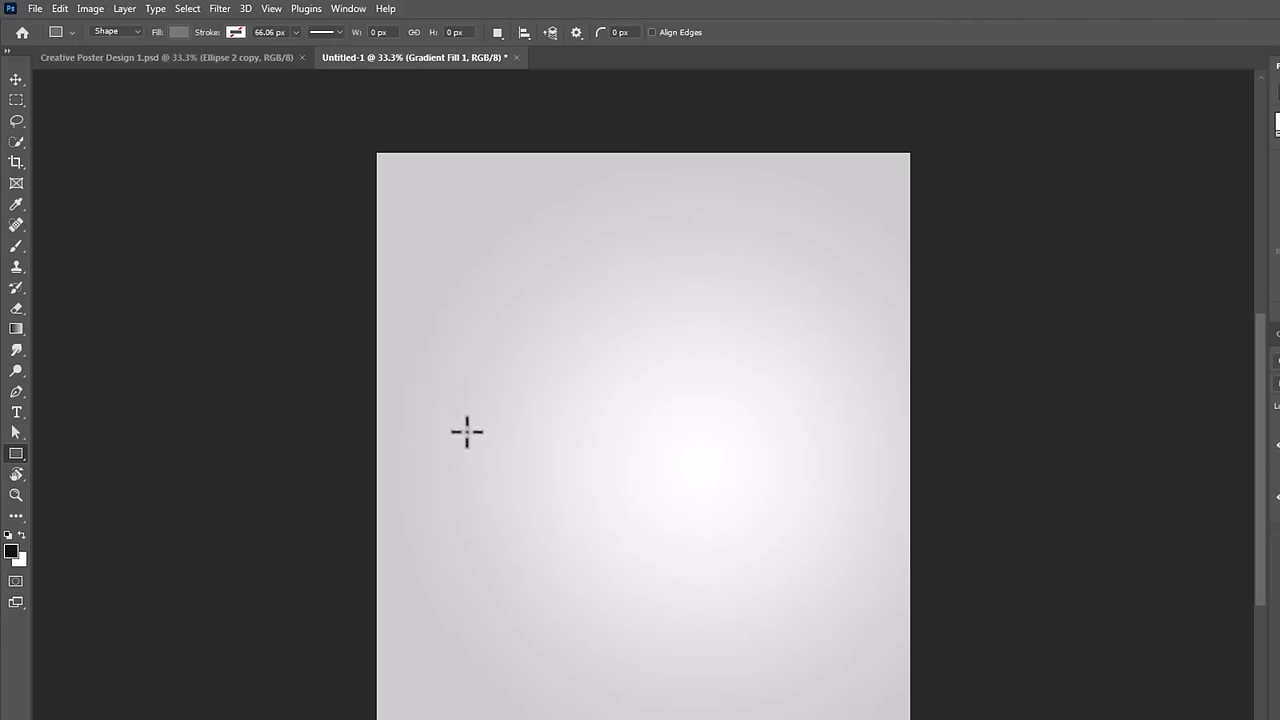
drag(439, 346, 1084, 614)
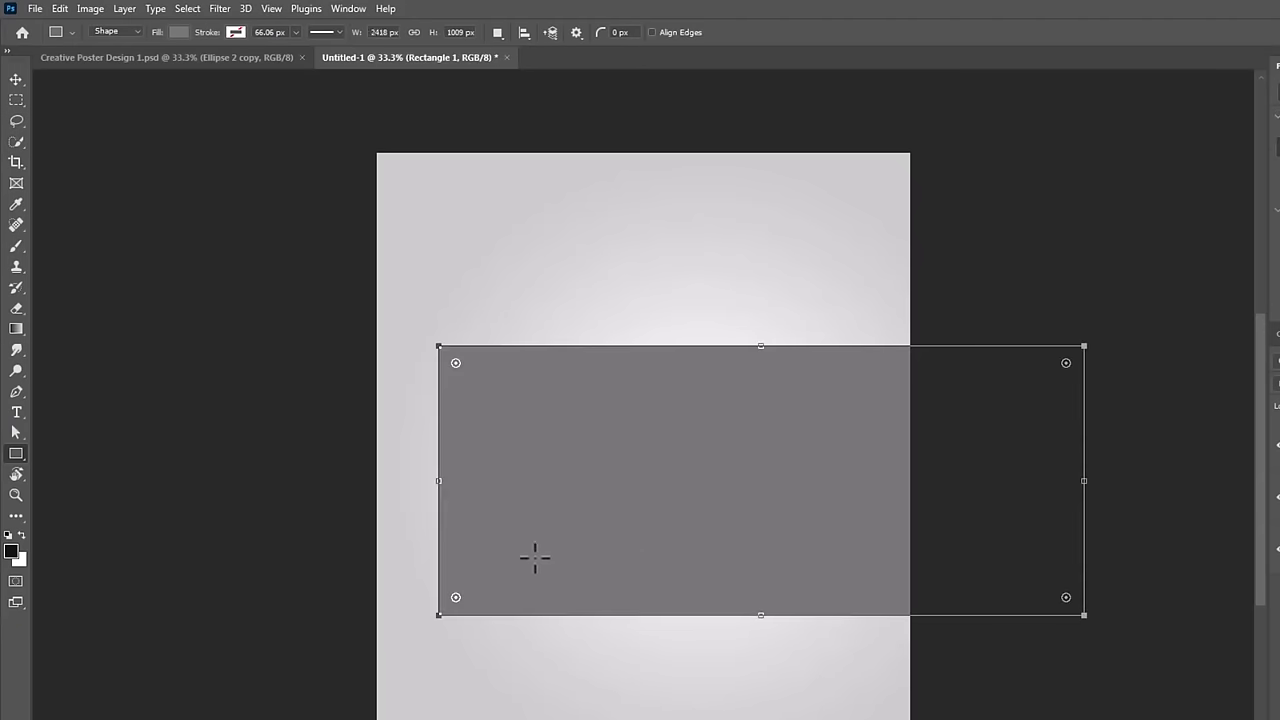
drag(456, 598, 615, 628)
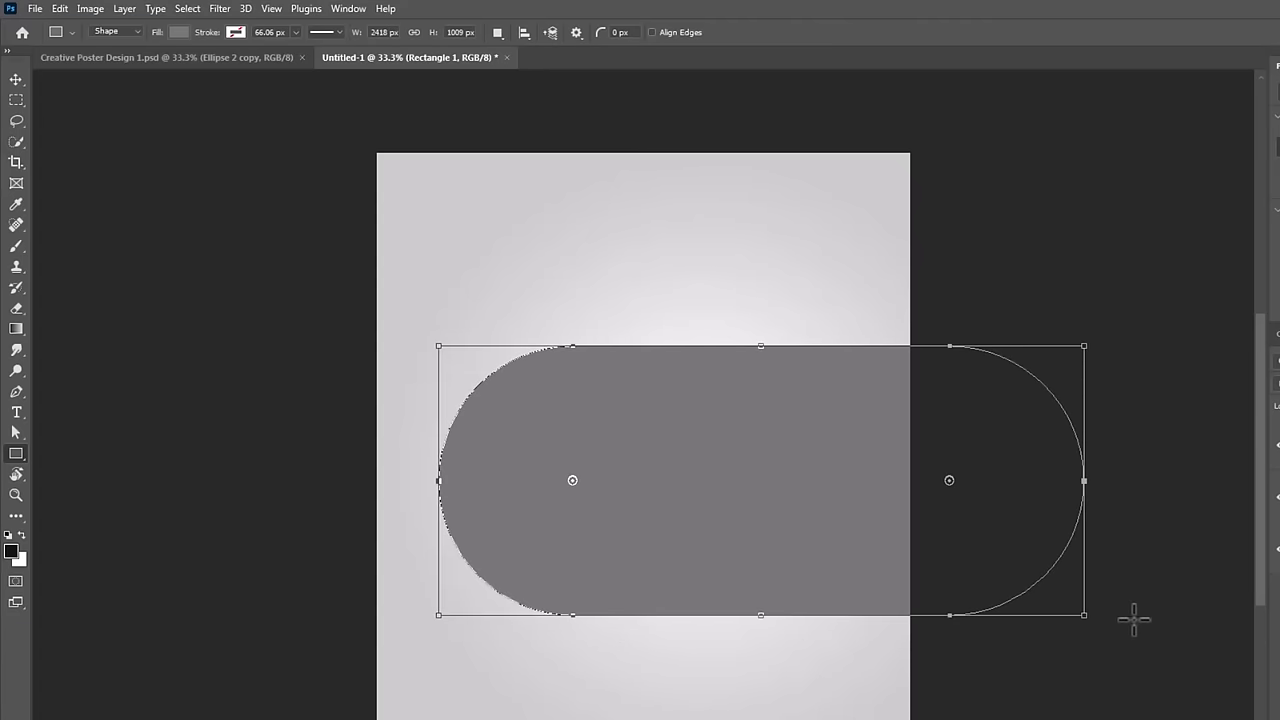
Step: Rotate the pill about 36° and move it so it runs off the right edge
click(15, 80)
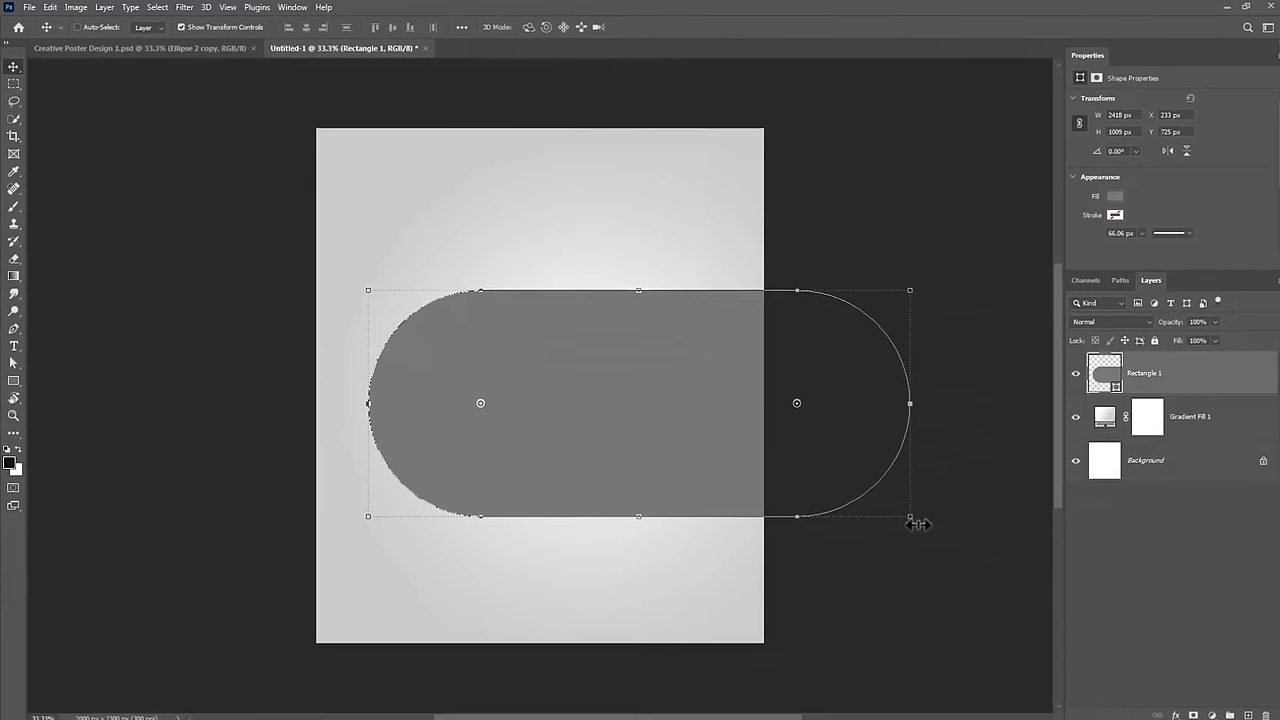
key(ctrl+t)
drag(909, 529, 942, 348)
drag(596, 463, 727, 362)
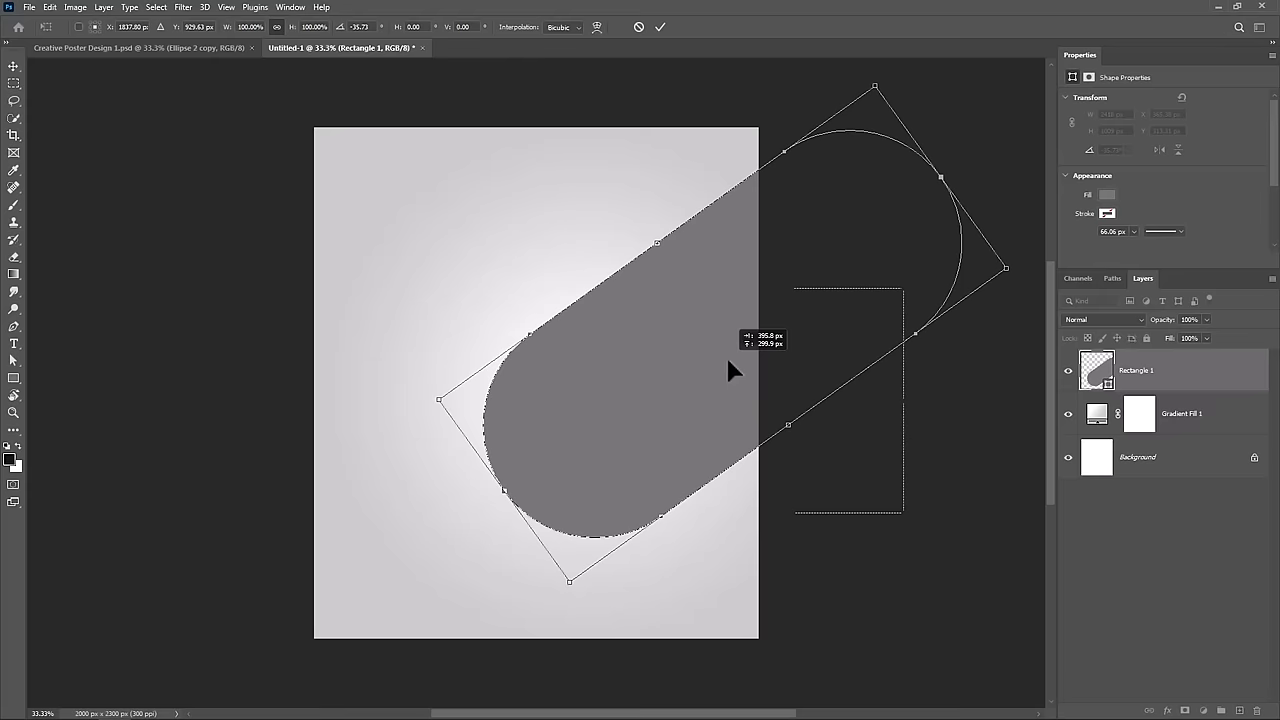
drag(728, 363, 736, 390)
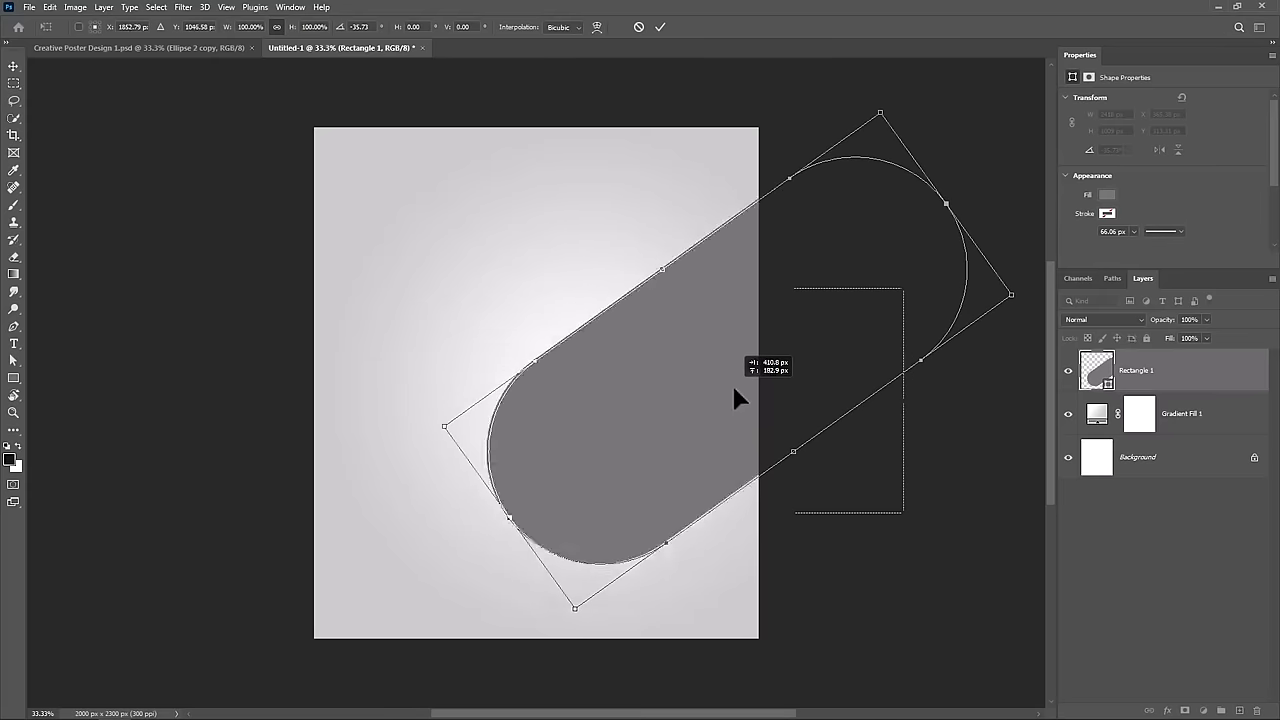
key(Return)
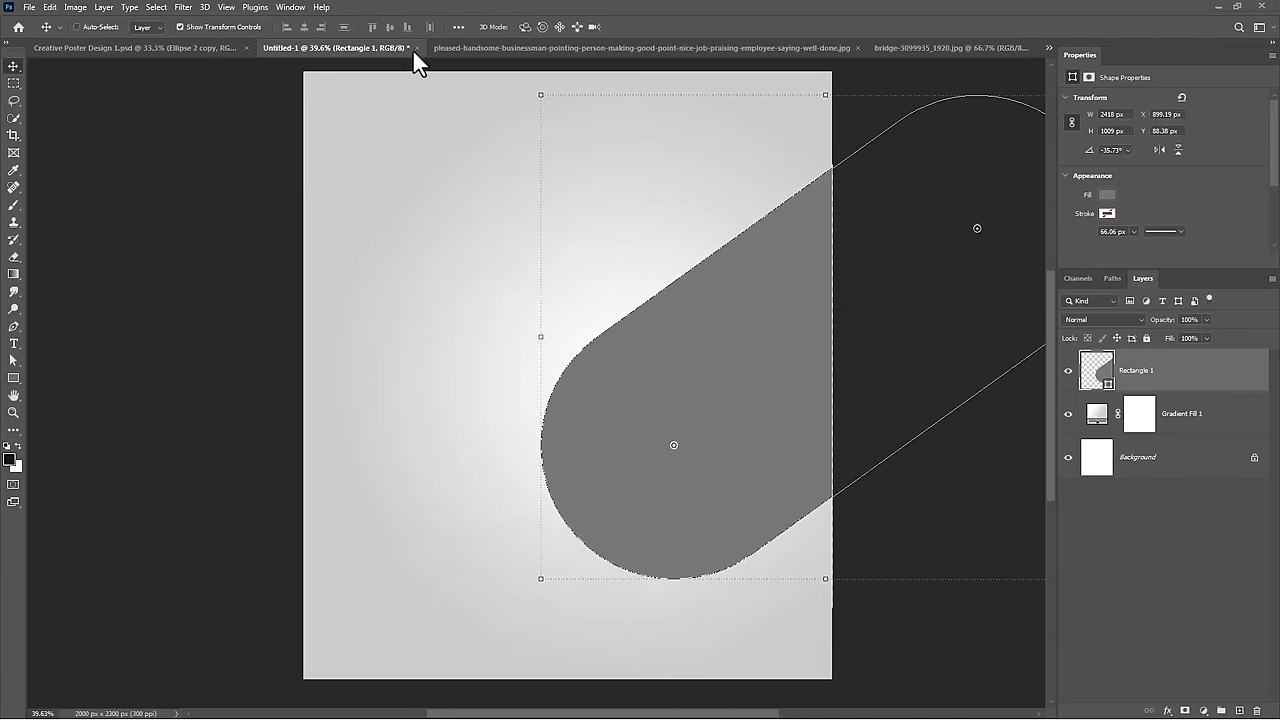
Step: Drag the businessman cutout onto the pill, enlarge it to about 869 × 1467 px, and shift it left
click(956, 44)
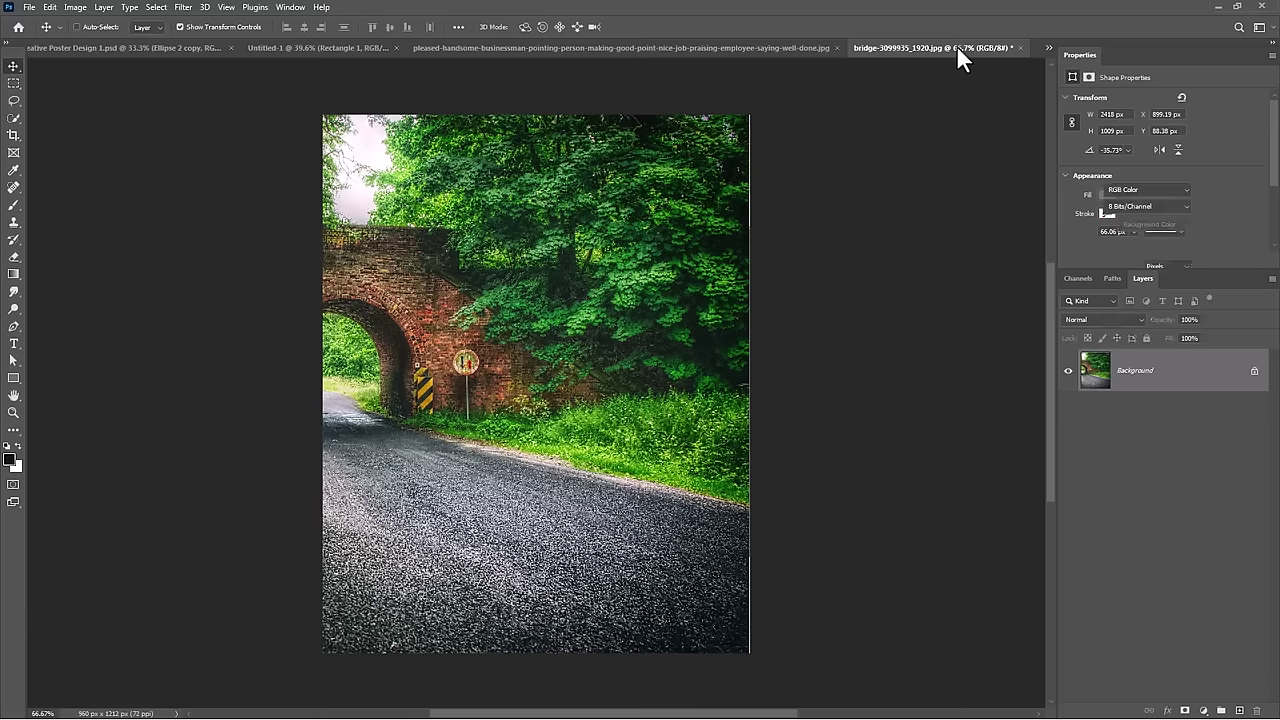
click(720, 48)
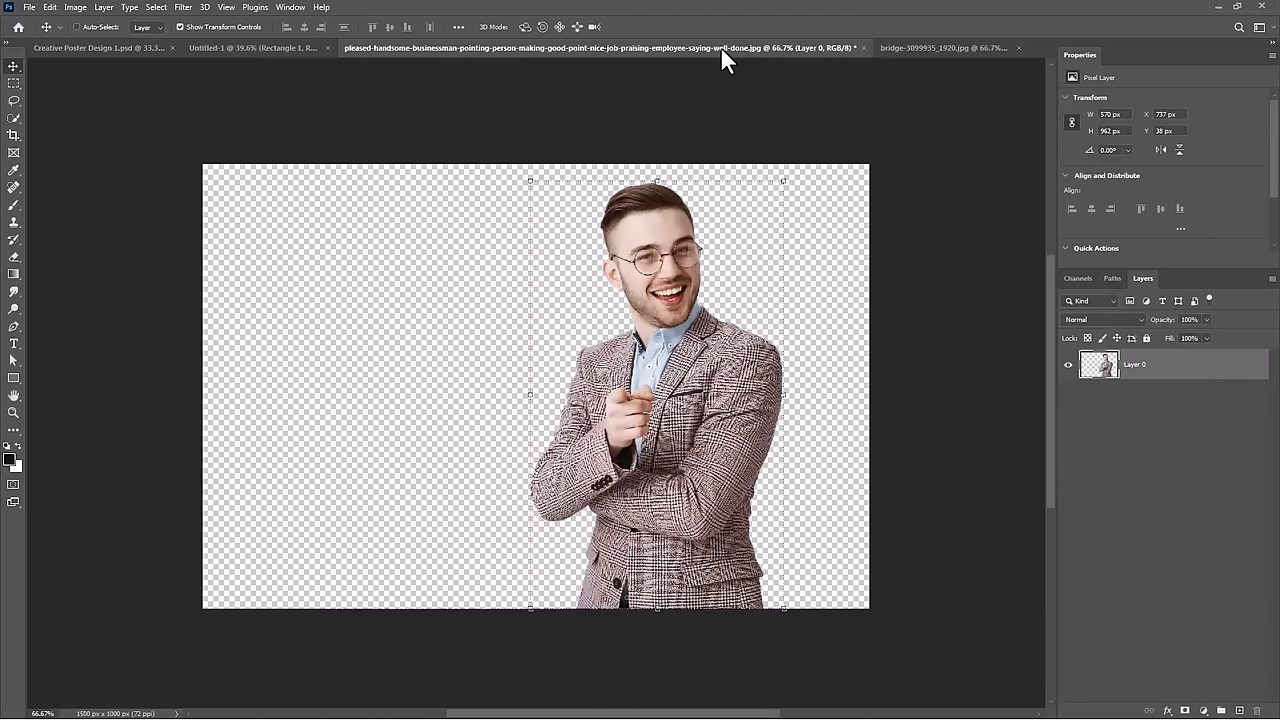
mouse_move(750, 435)
mouse_down()
mouse_move(700, 305)
mouse_move(298, 75)
mouse_up()
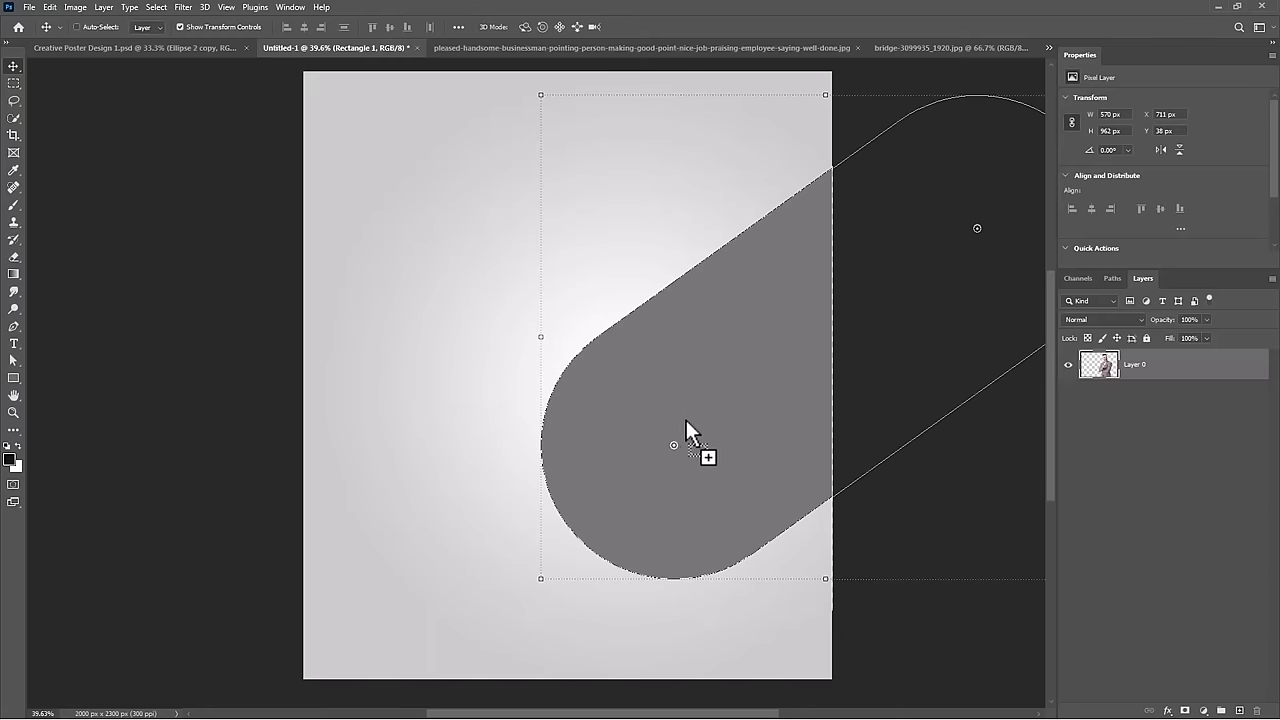
drag(686, 420, 717, 504)
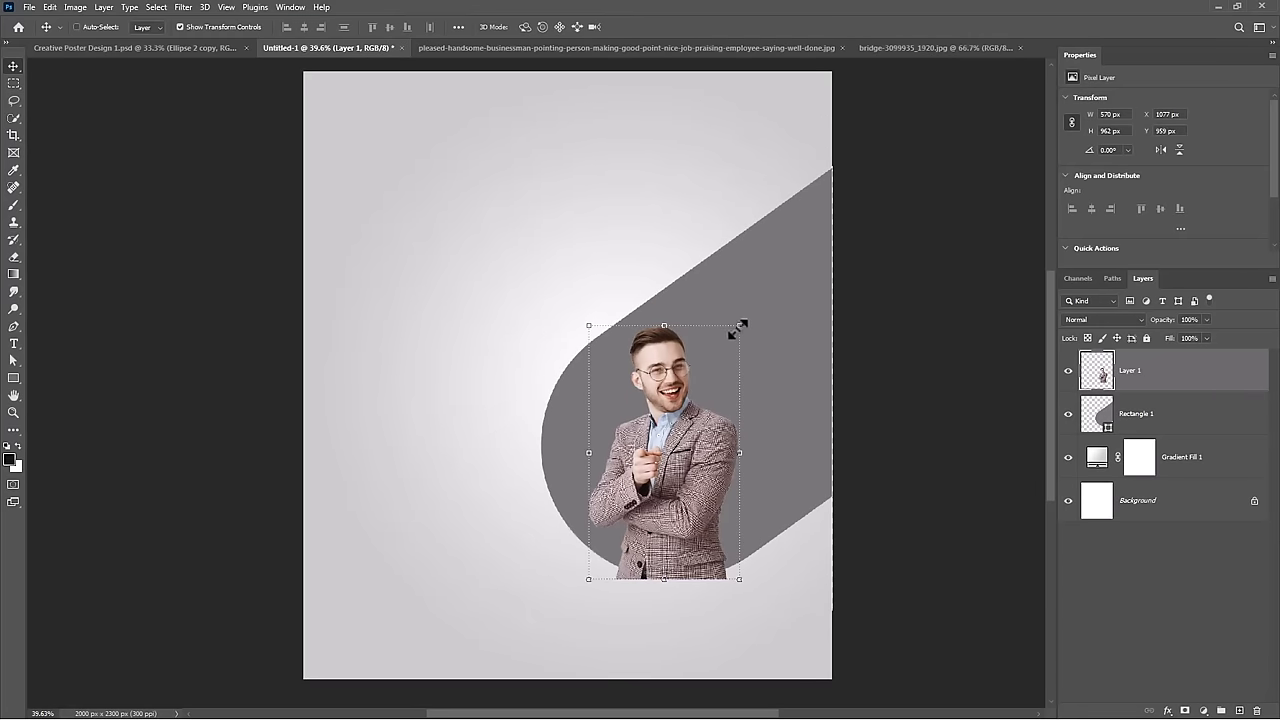
drag(739, 325, 817, 191)
drag(770, 428, 705, 430)
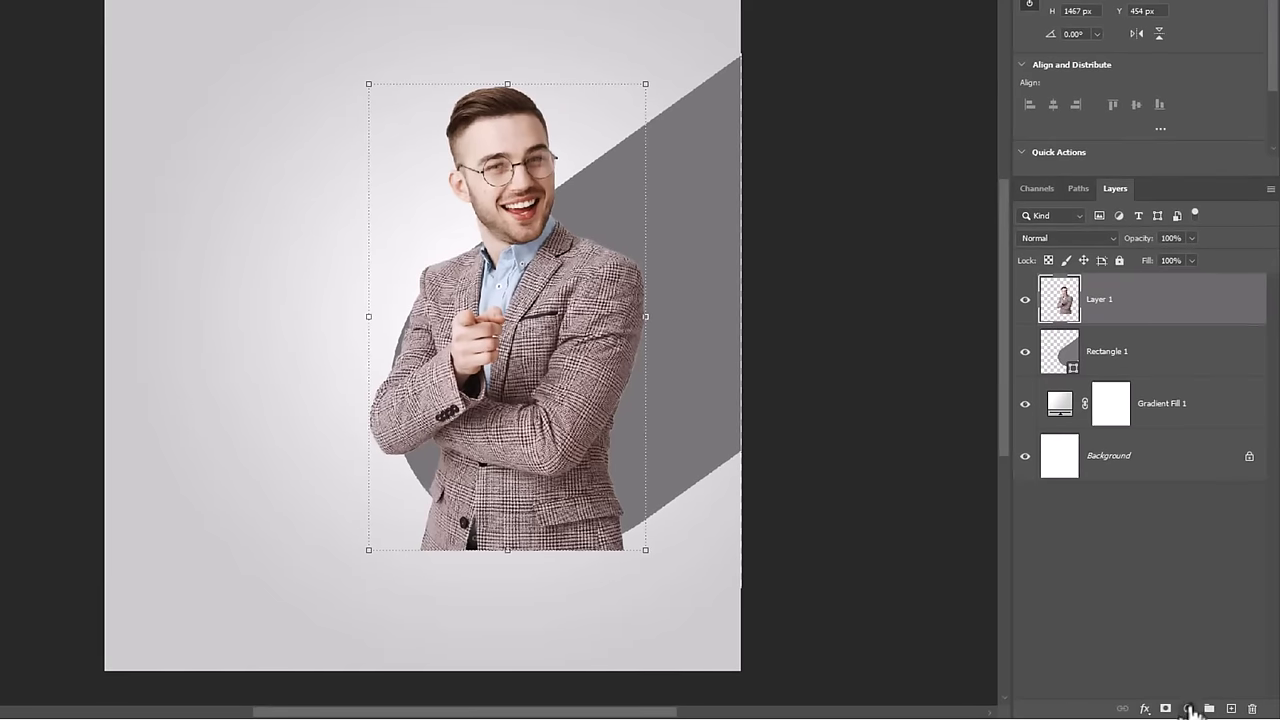
Step: Add a clipped Black & White adjustment to the photo with Reds set to 7
click(1188, 709)
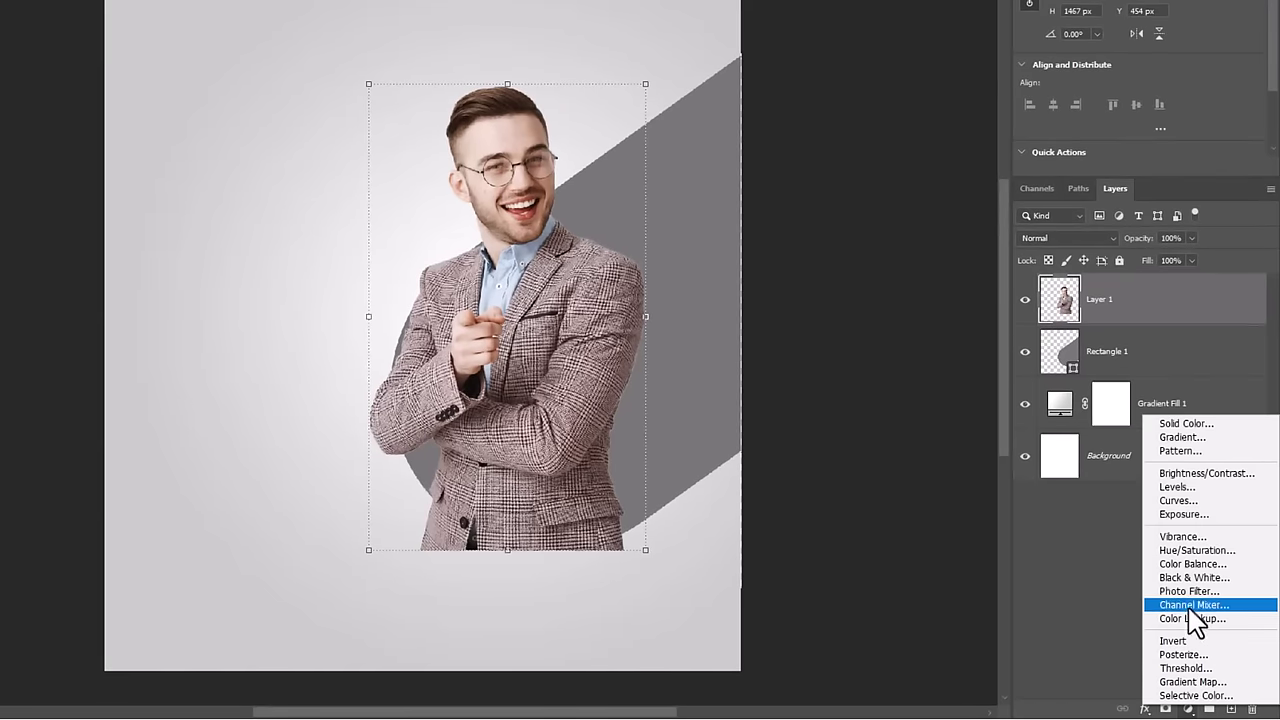
click(1190, 578)
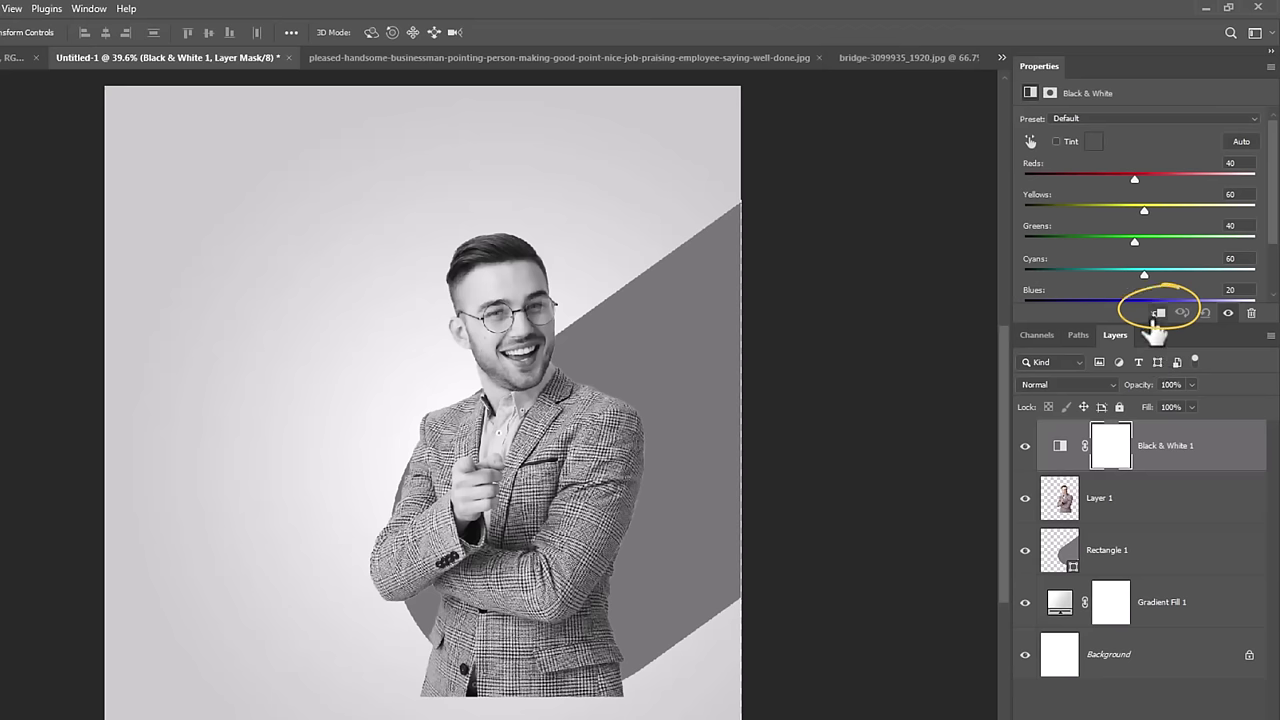
click(1158, 314)
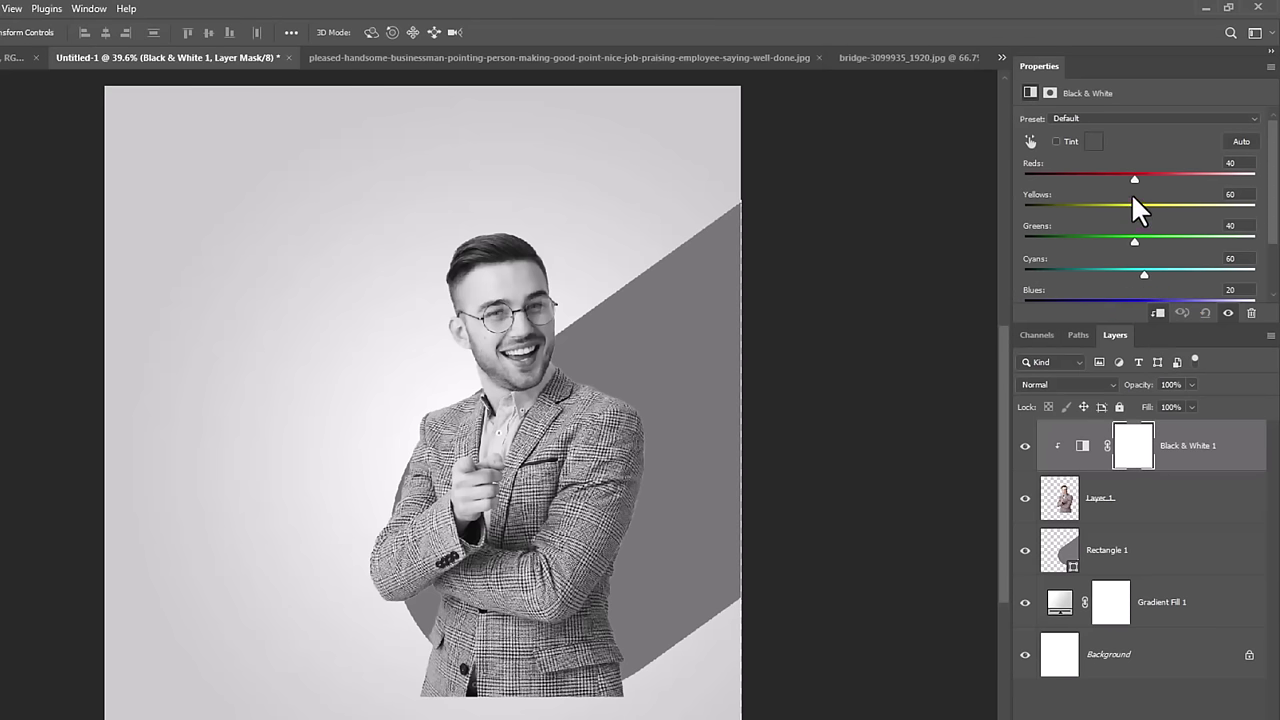
drag(1133, 180, 1119, 178)
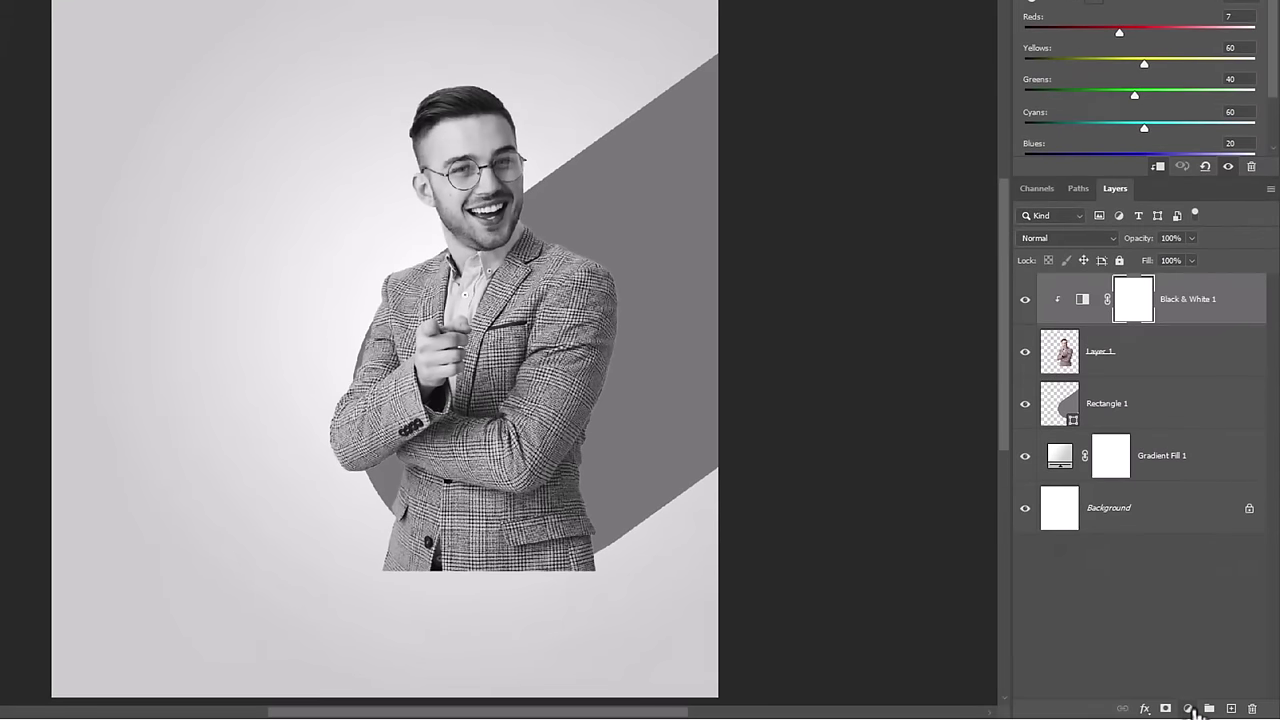
Step: Add a clipped Exposure adjustment with Offset -0.0243 and Gamma 0.96
click(1190, 709)
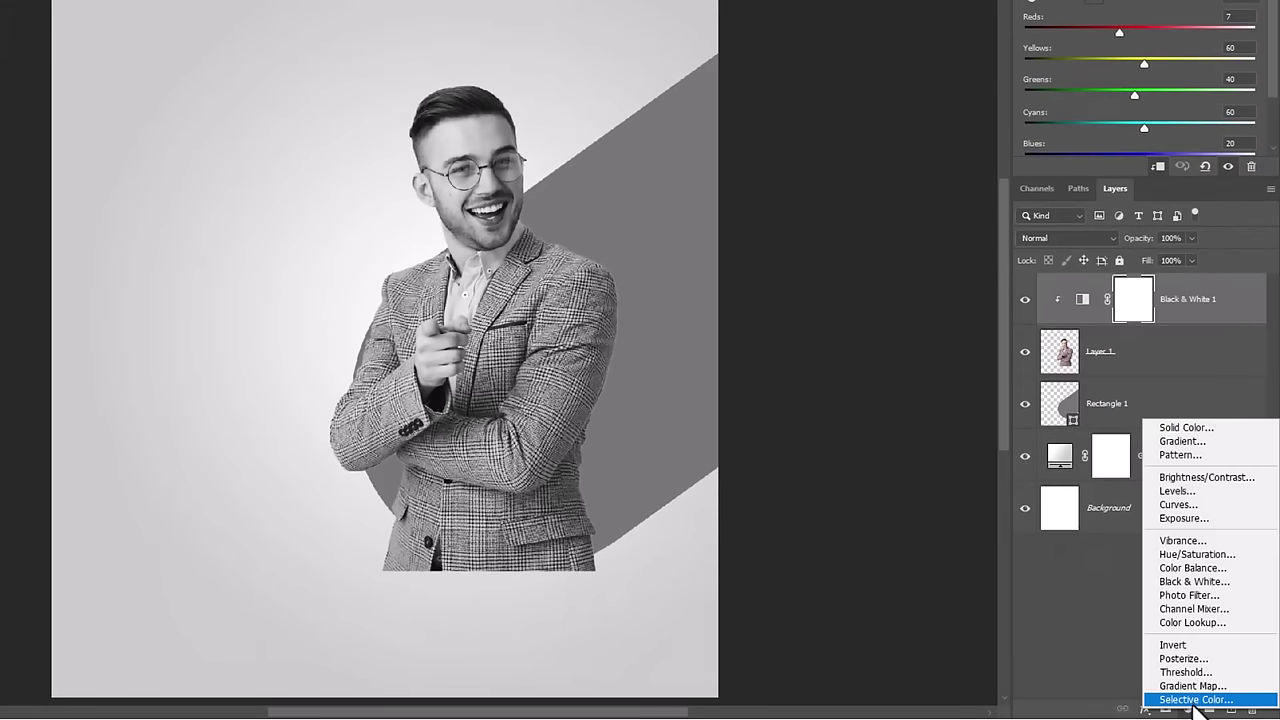
click(1188, 519)
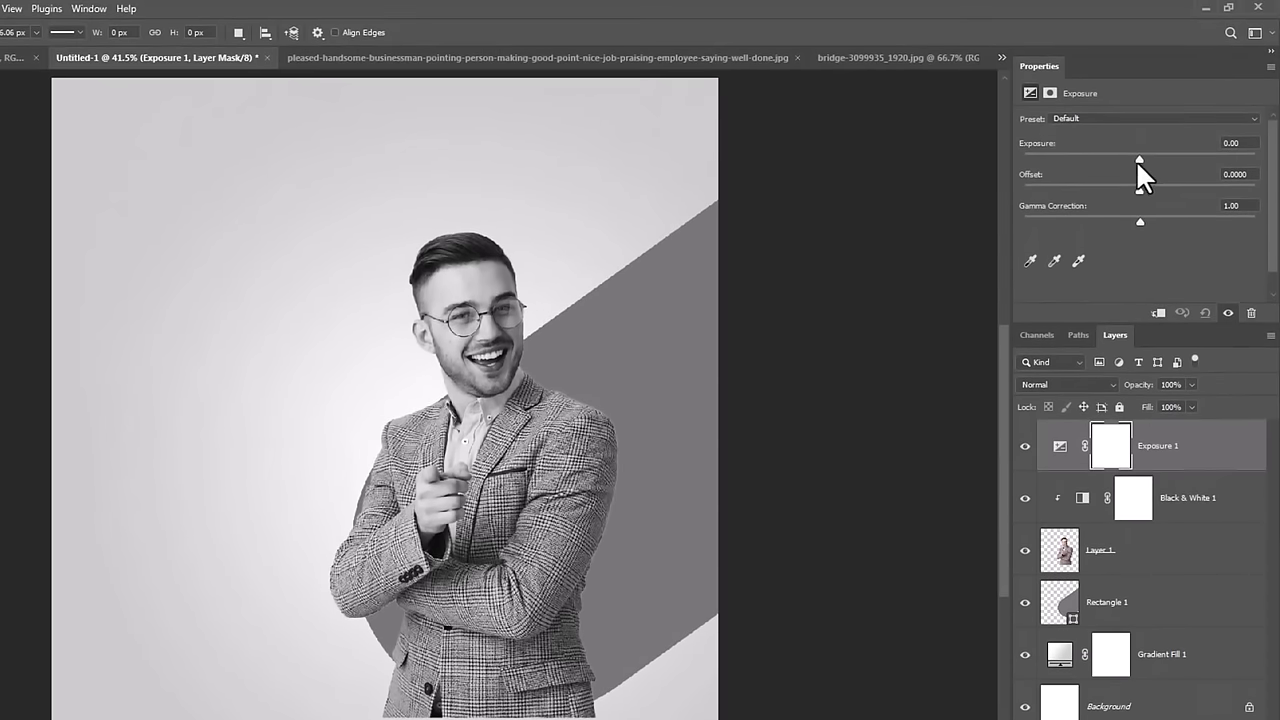
drag(1139, 155, 1140, 158)
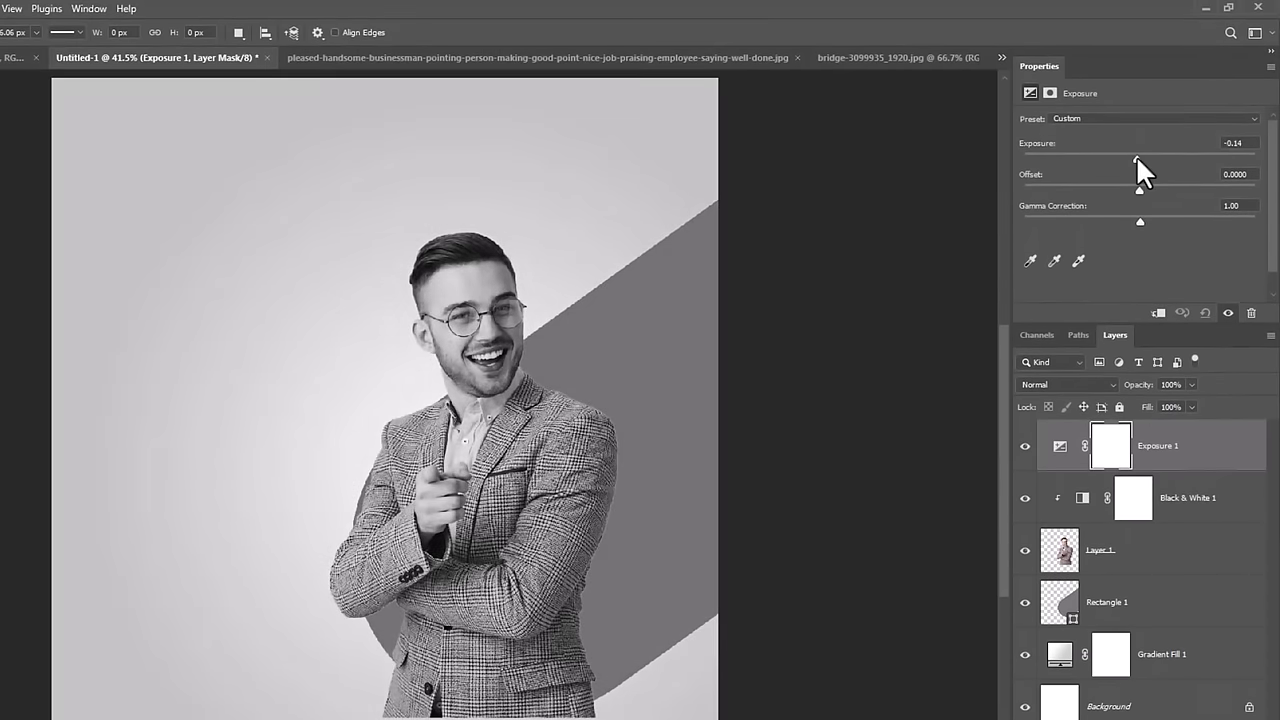
click(1138, 155)
mouse_move(1138, 186)
mouse_down()
mouse_move(1161, 187)
mouse_move(1133, 191)
mouse_move(1154, 219)
mouse_move(1142, 220)
mouse_up()
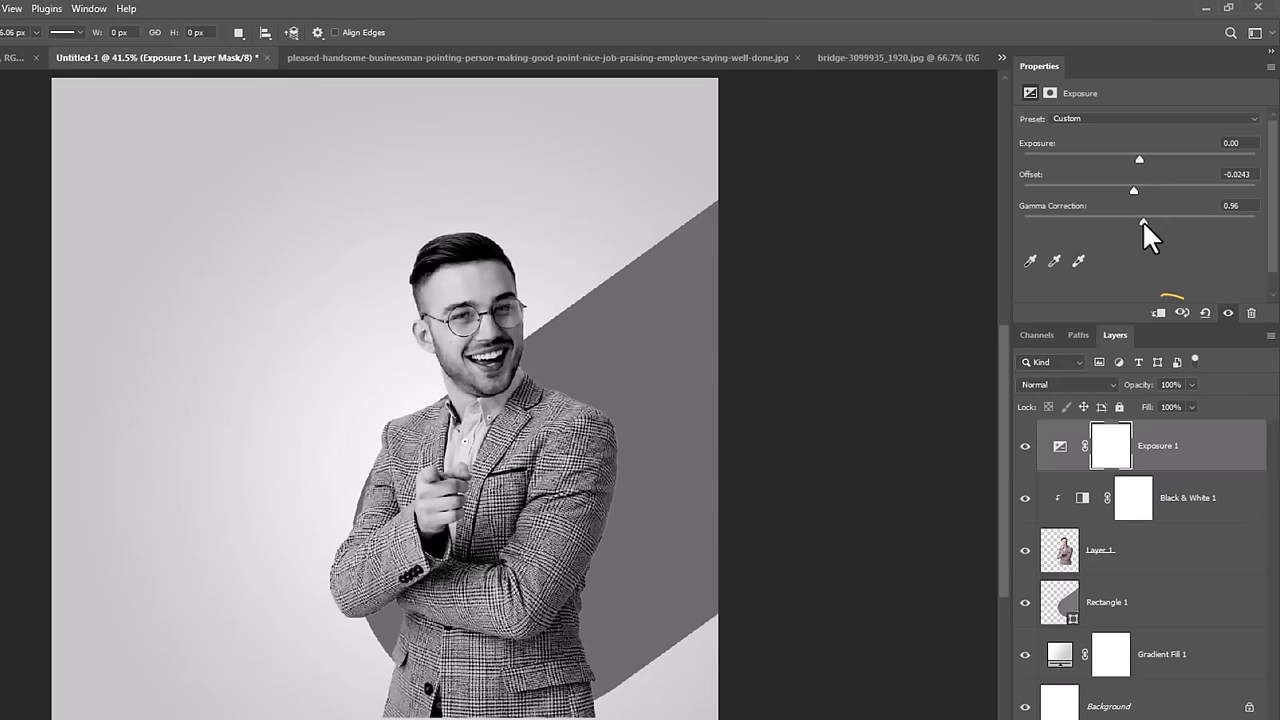
click(1157, 315)
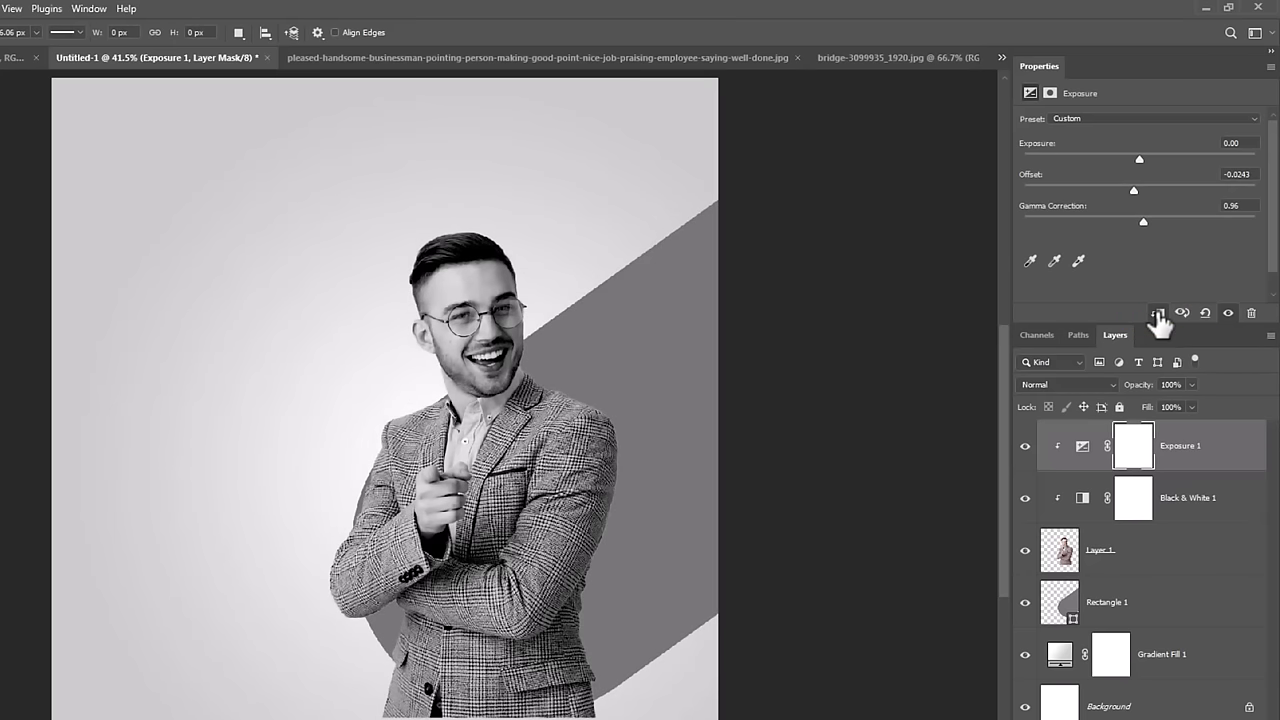
click(1025, 447)
Step: Group Layer 1 with its two adjustments as 'Model' and convert it to a smart object
shift+click(1172, 562)
key(ctrl+g)
text(Model)
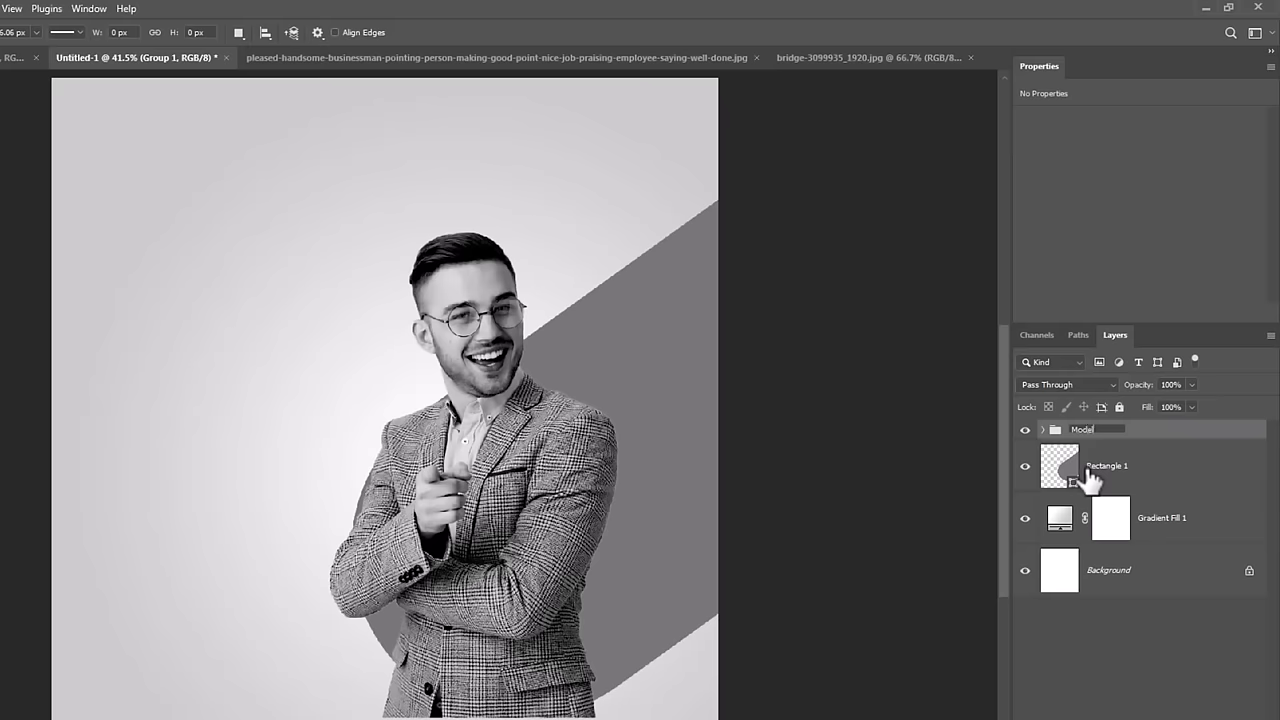
key(Return)
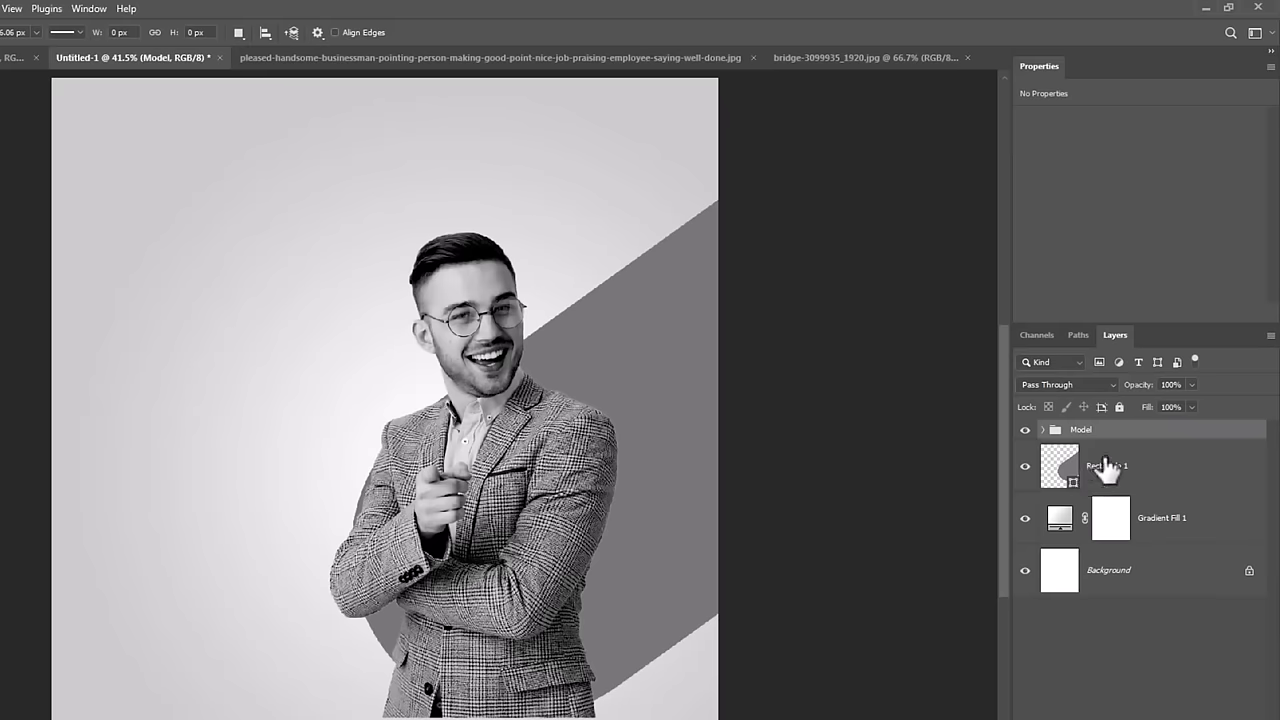
right_click(1137, 443)
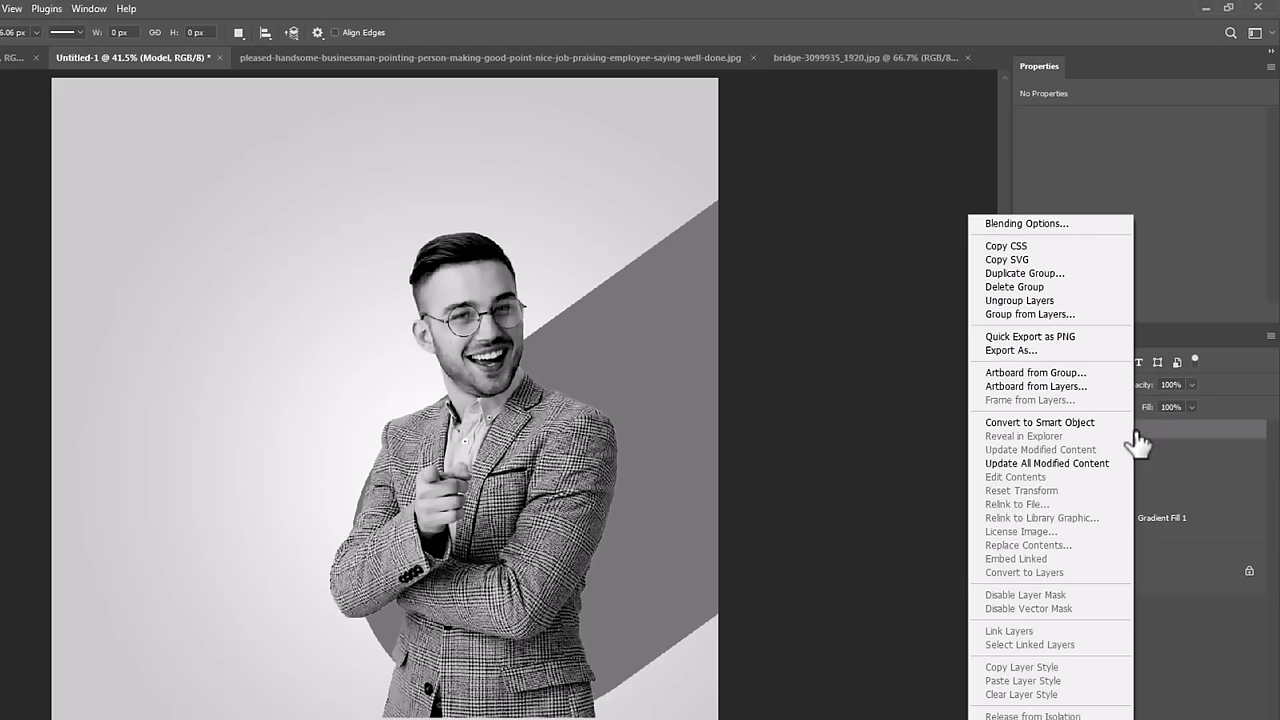
click(1030, 423)
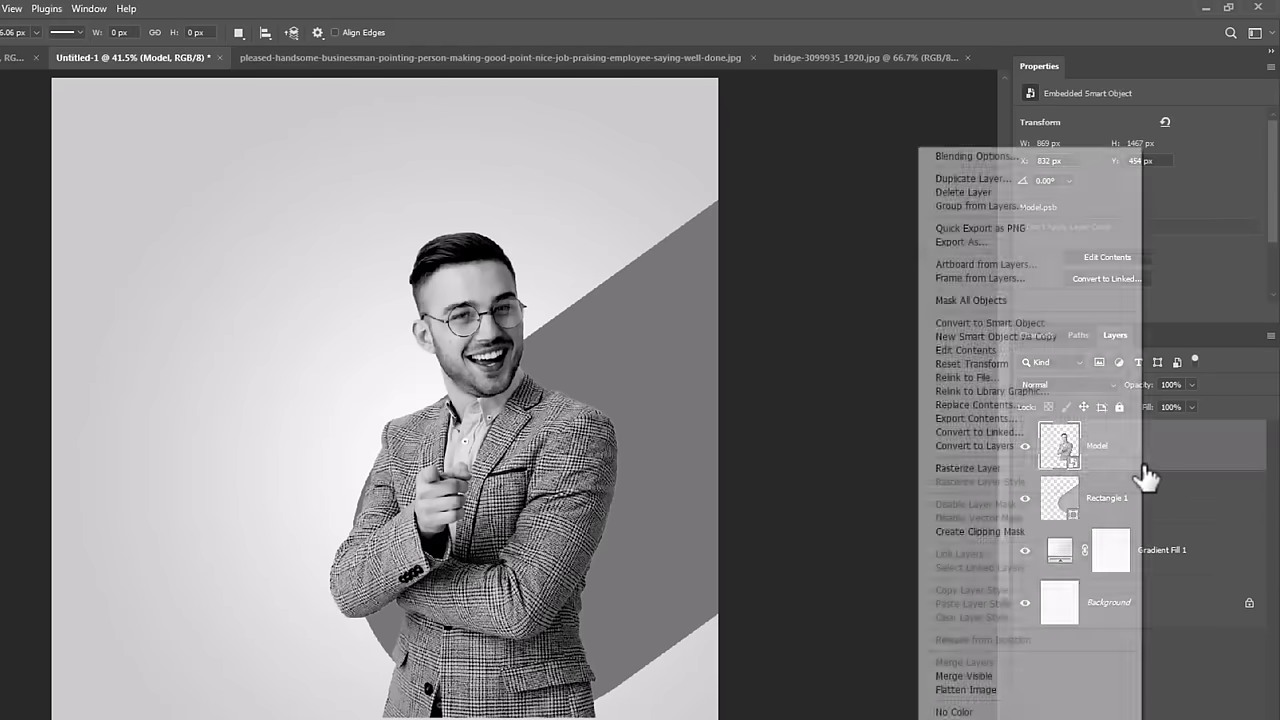
right_click(1142, 462)
Step: Clip Model to Rectangle 1, then mask a Model copy using the pill's pixels so his head pops out
click(984, 530)
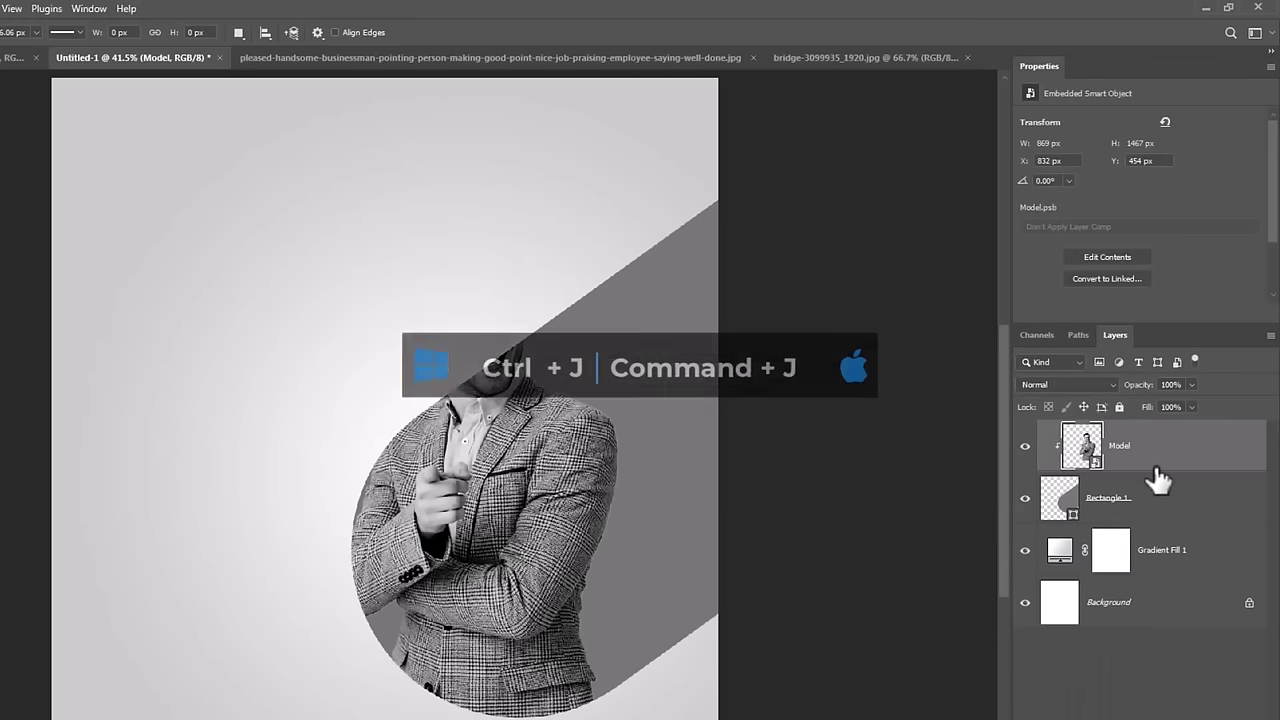
key(ctrl+j)
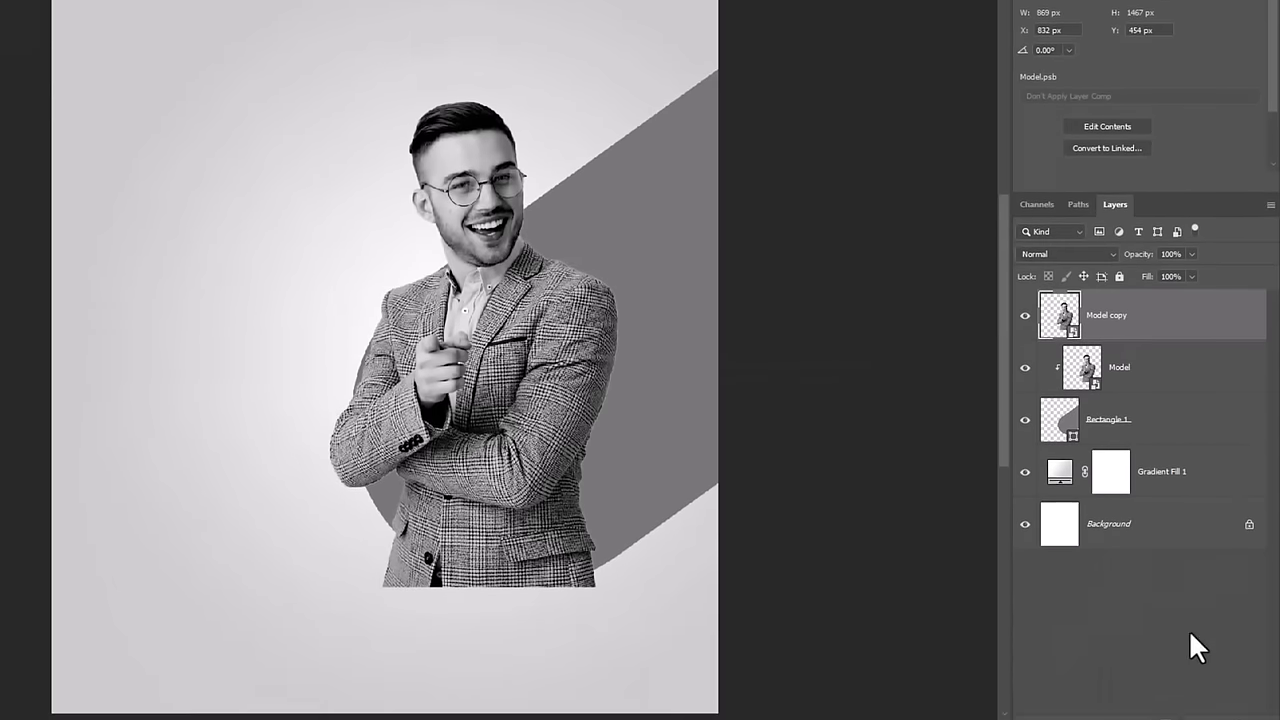
click(1166, 708)
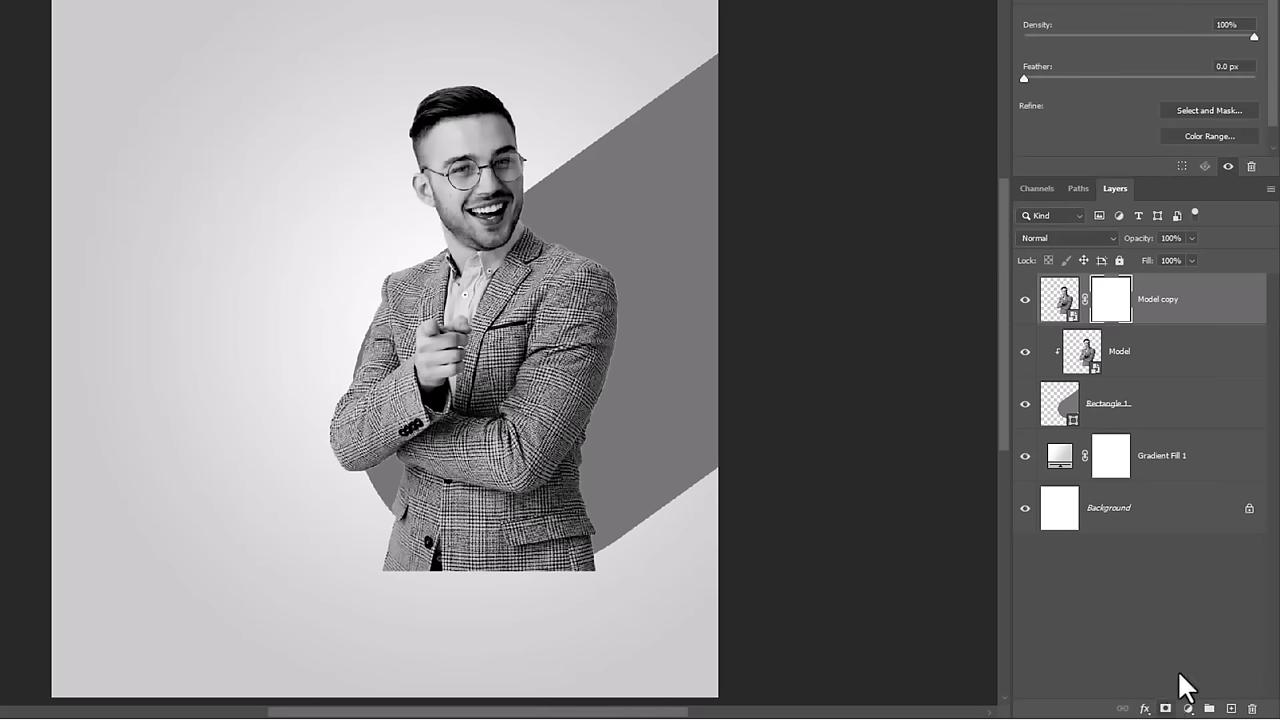
right_click(1055, 402)
click(1090, 124)
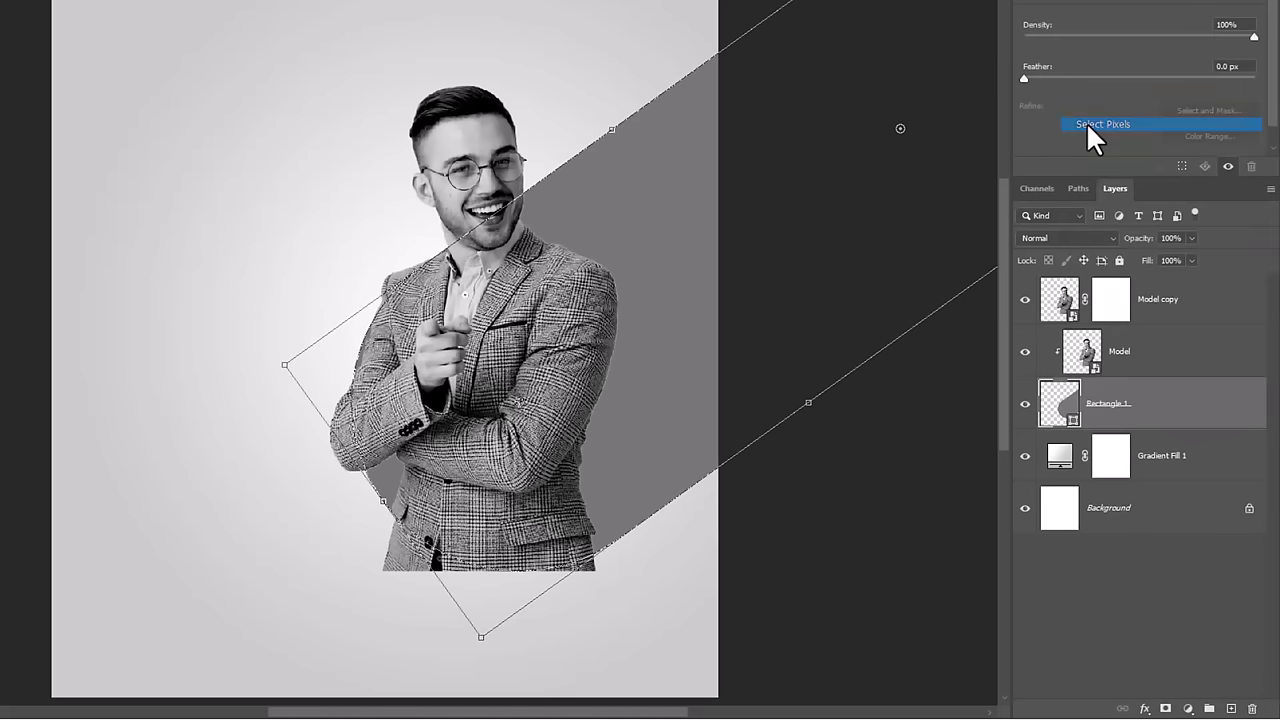
click(1110, 320)
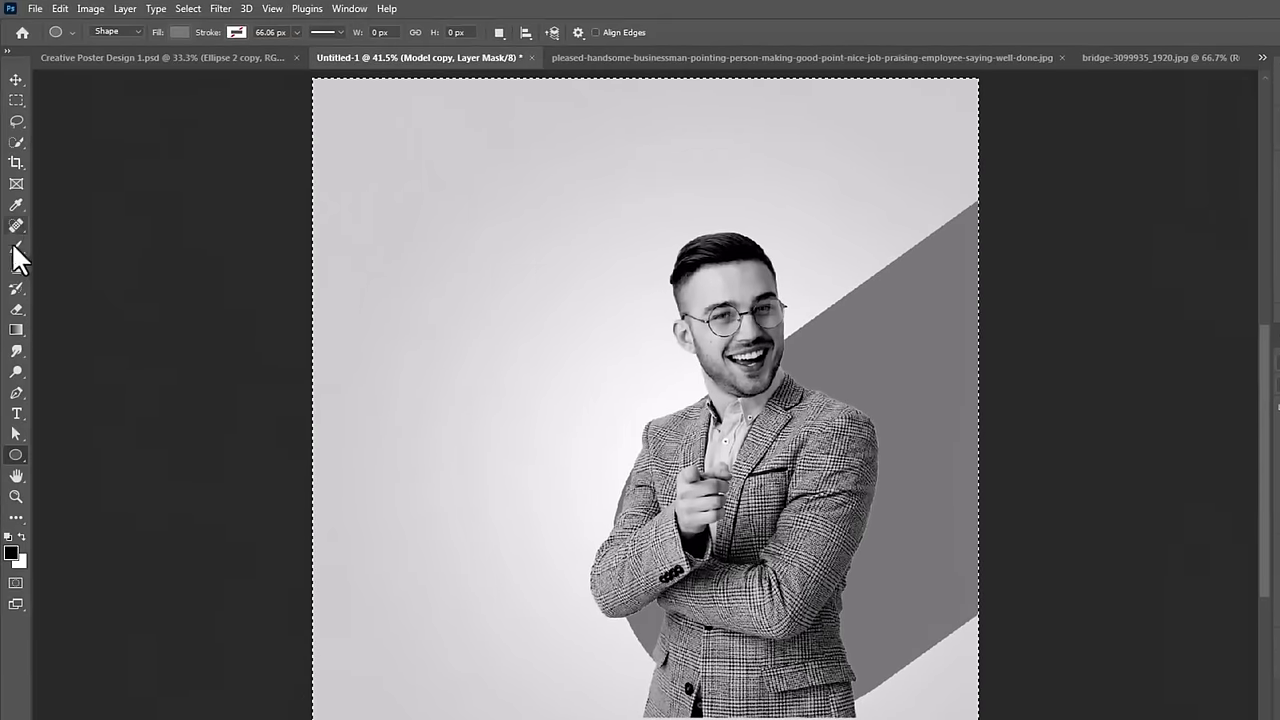
click(12, 247)
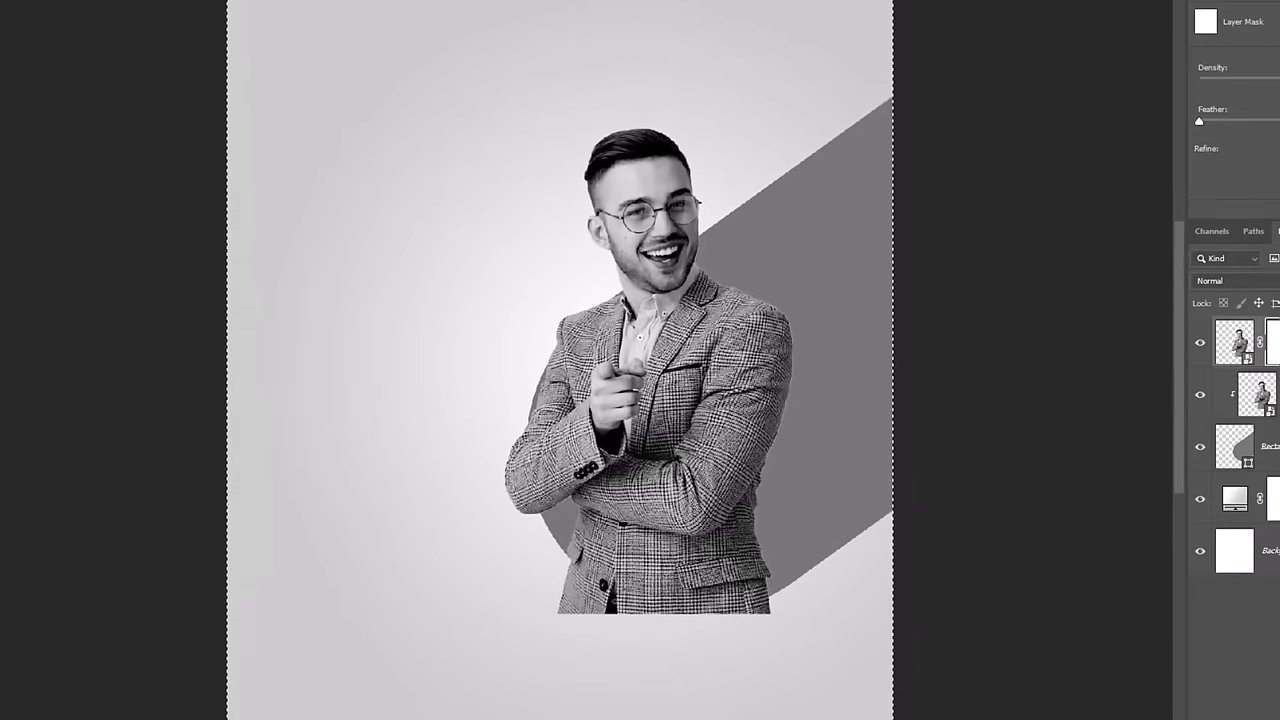
drag(620, 643, 595, 614)
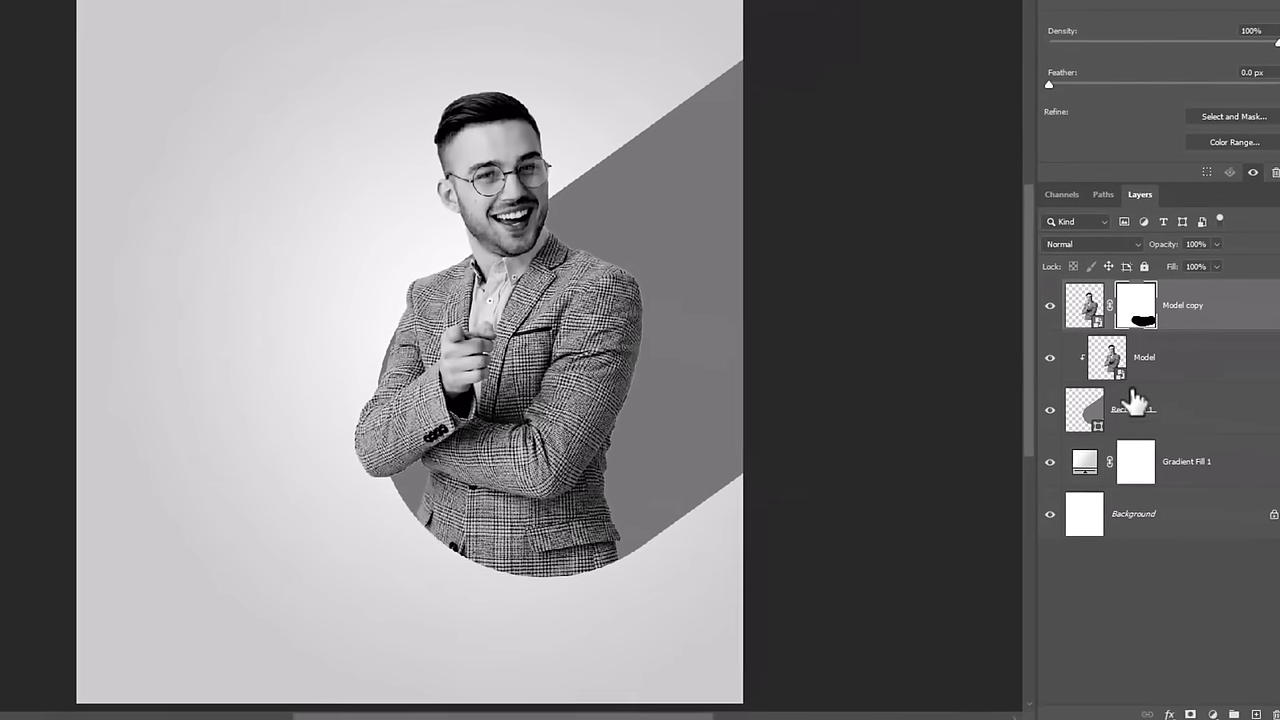
Step: Add an Inner Shadow to Rectangle 1 with opacity 61, choke 22 and size 57
click(1172, 416)
click(1145, 708)
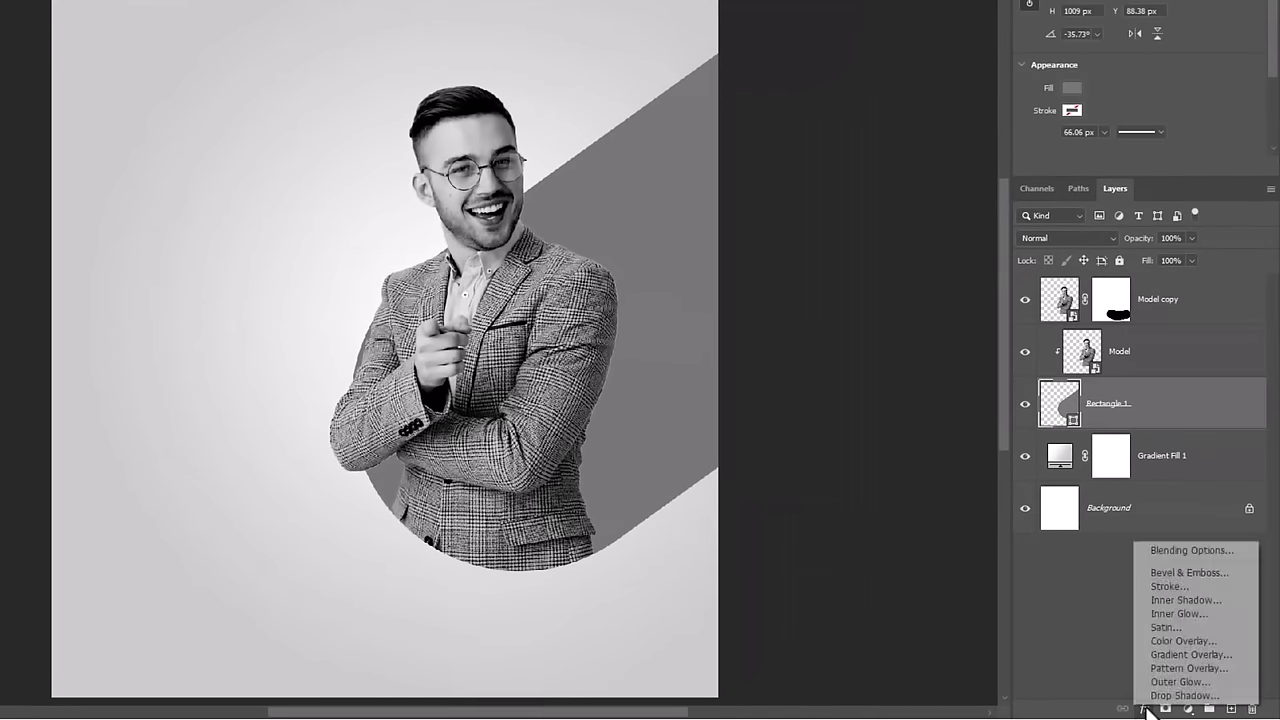
click(1172, 601)
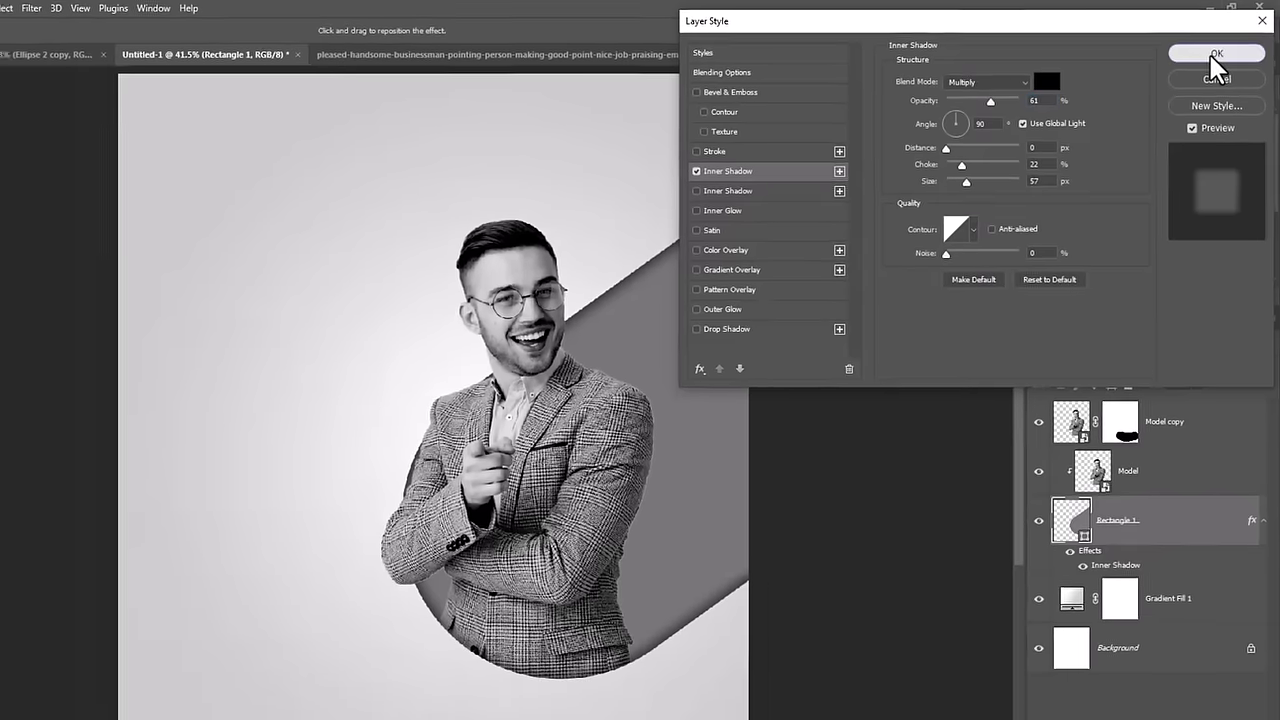
click(1216, 56)
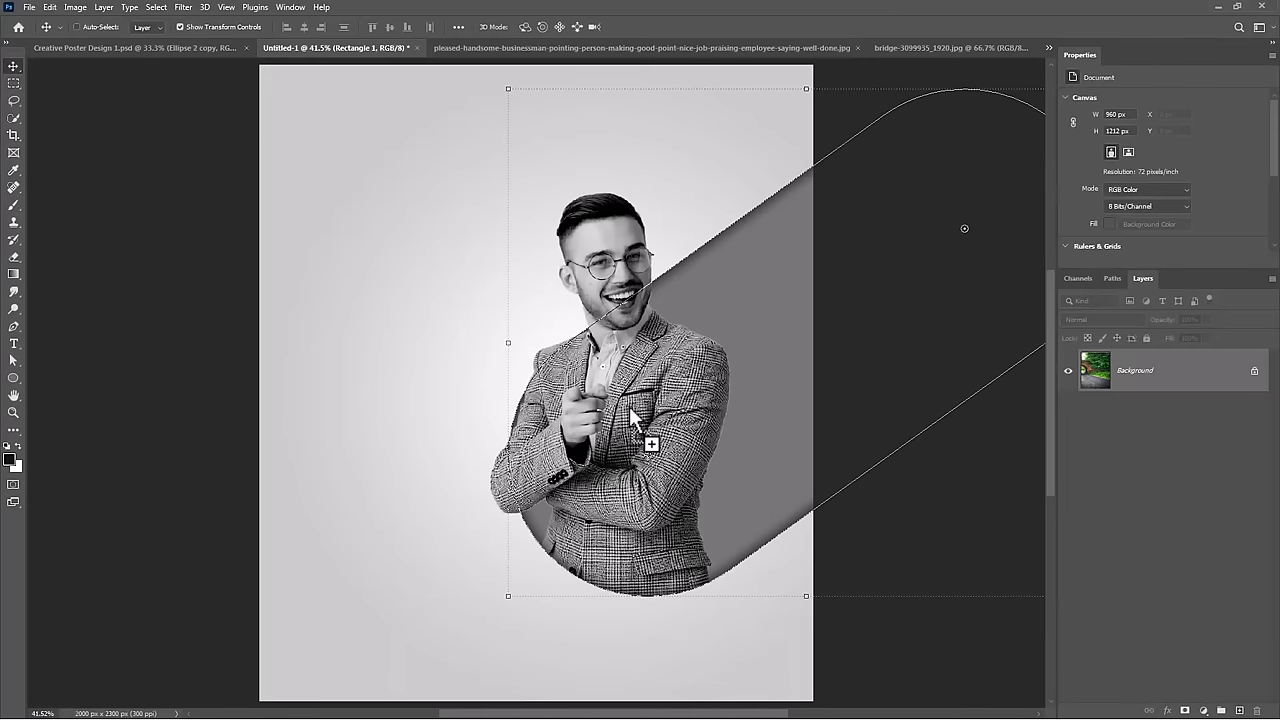
Step: Place the bridge photo inside the pill, enlarge it, and desaturate it
drag(296, 85, 672, 455)
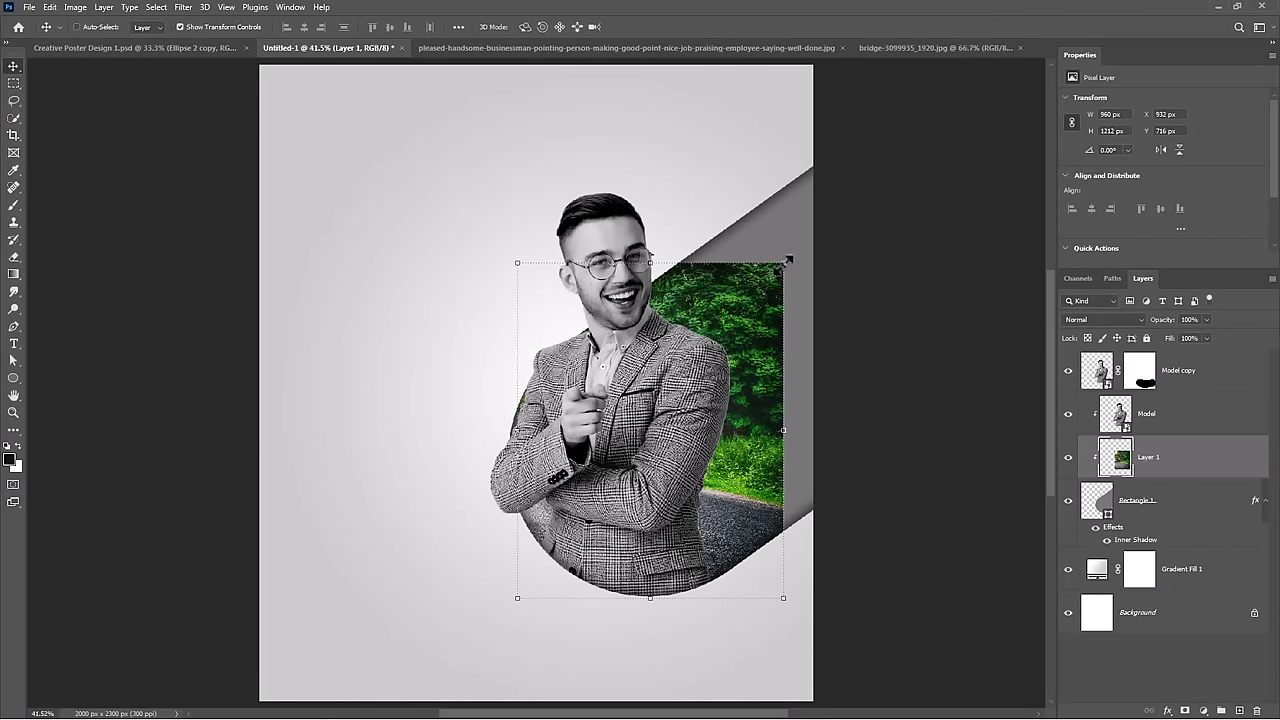
drag(787, 260, 860, 152)
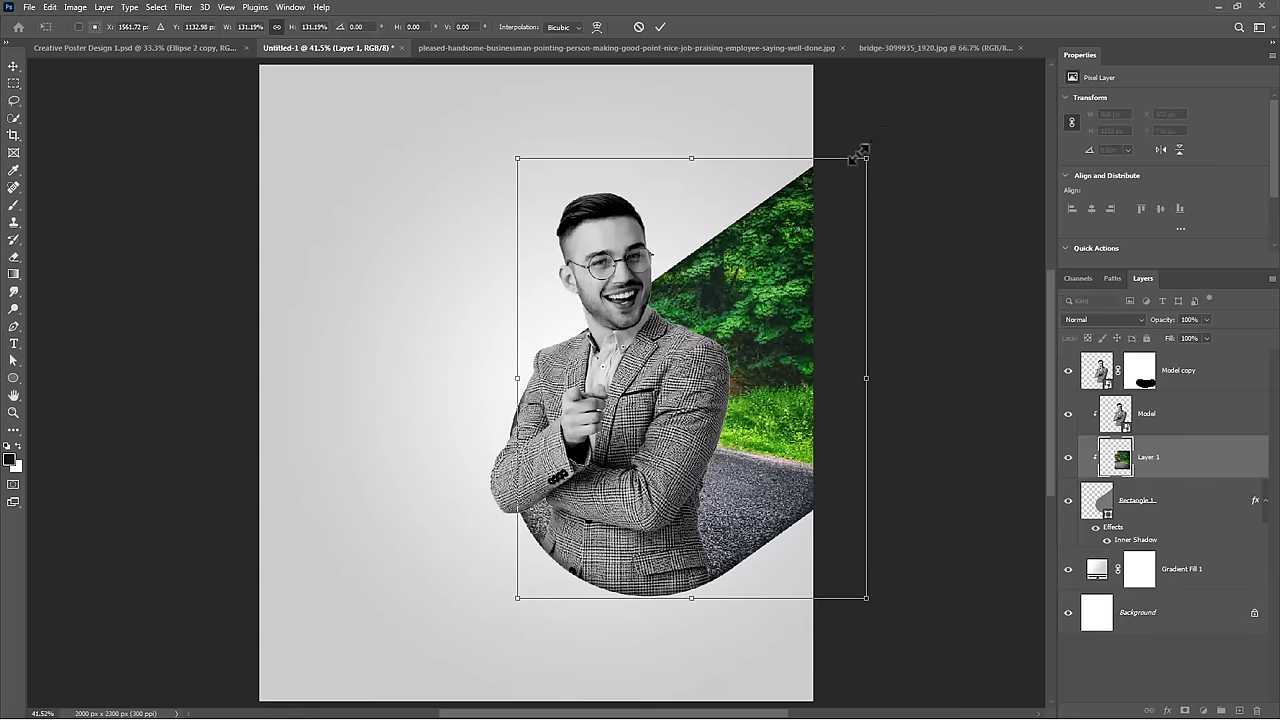
key(Return)
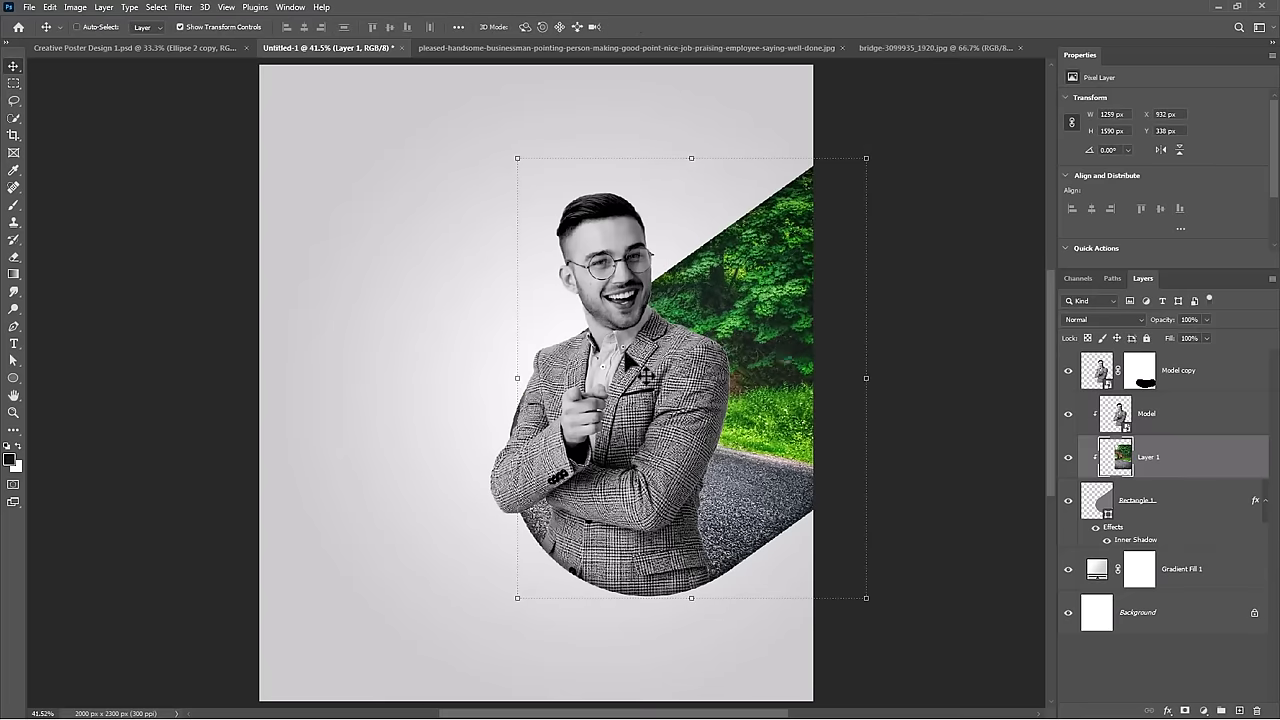
drag(517, 378, 497, 376)
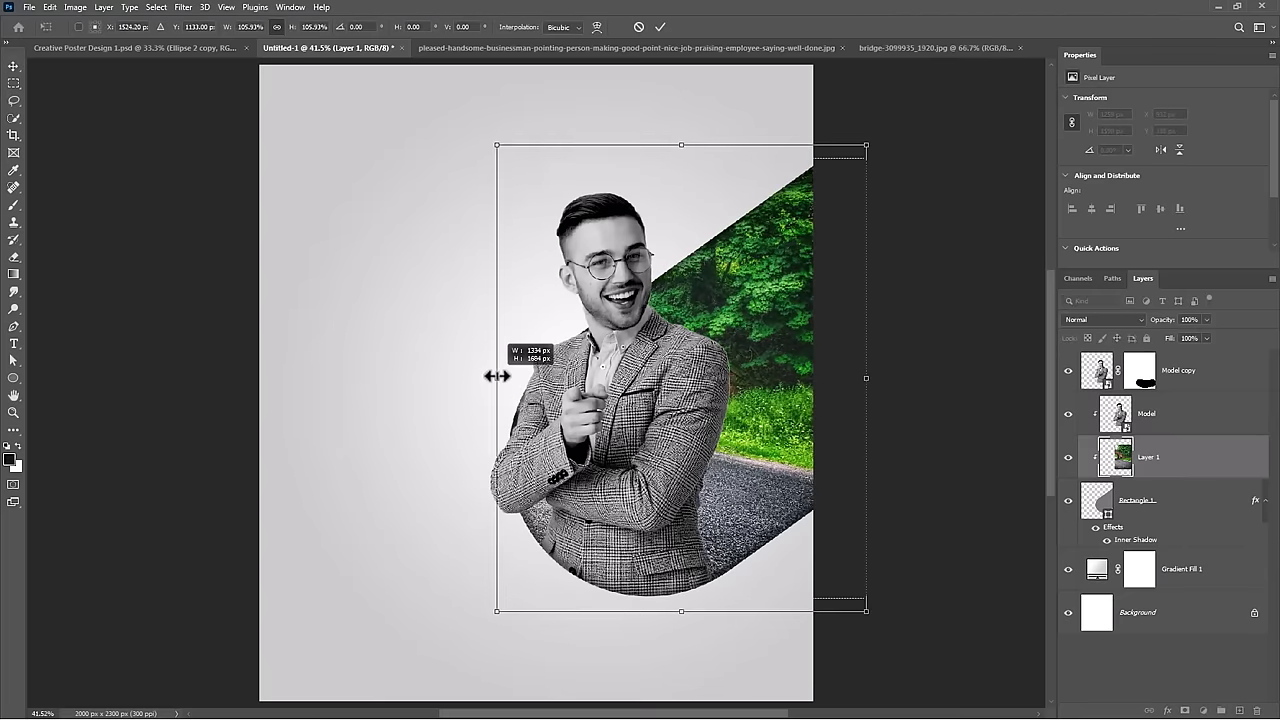
key(Return)
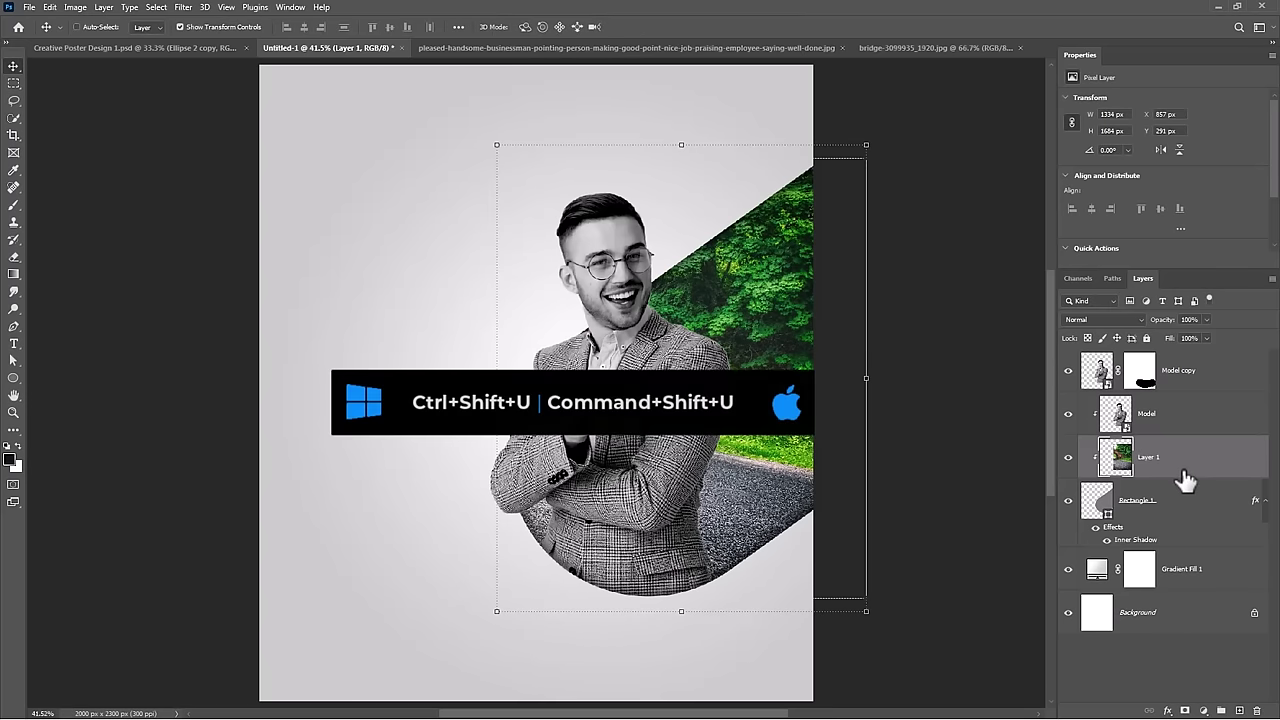
key(ctrl+shift+u)
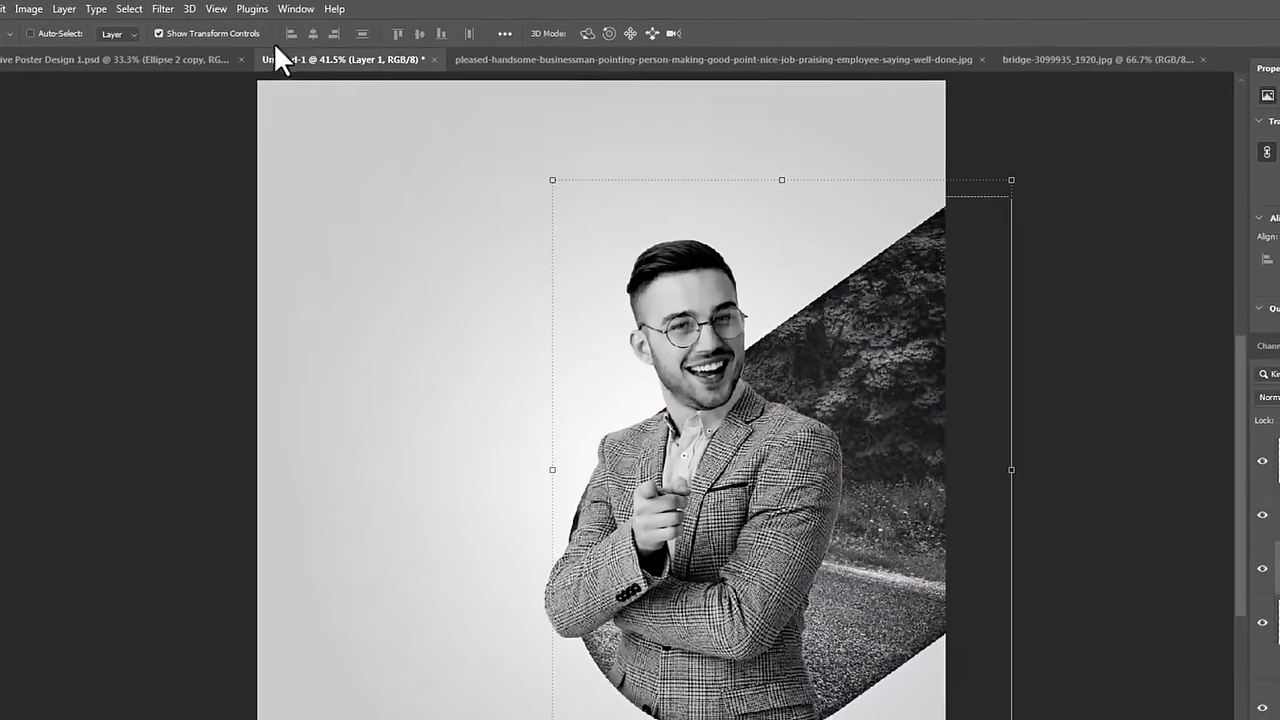
Step: Apply a 3.9 px Gaussian Blur to the bridge photo
click(183, 7)
mouse_move(172, 223)
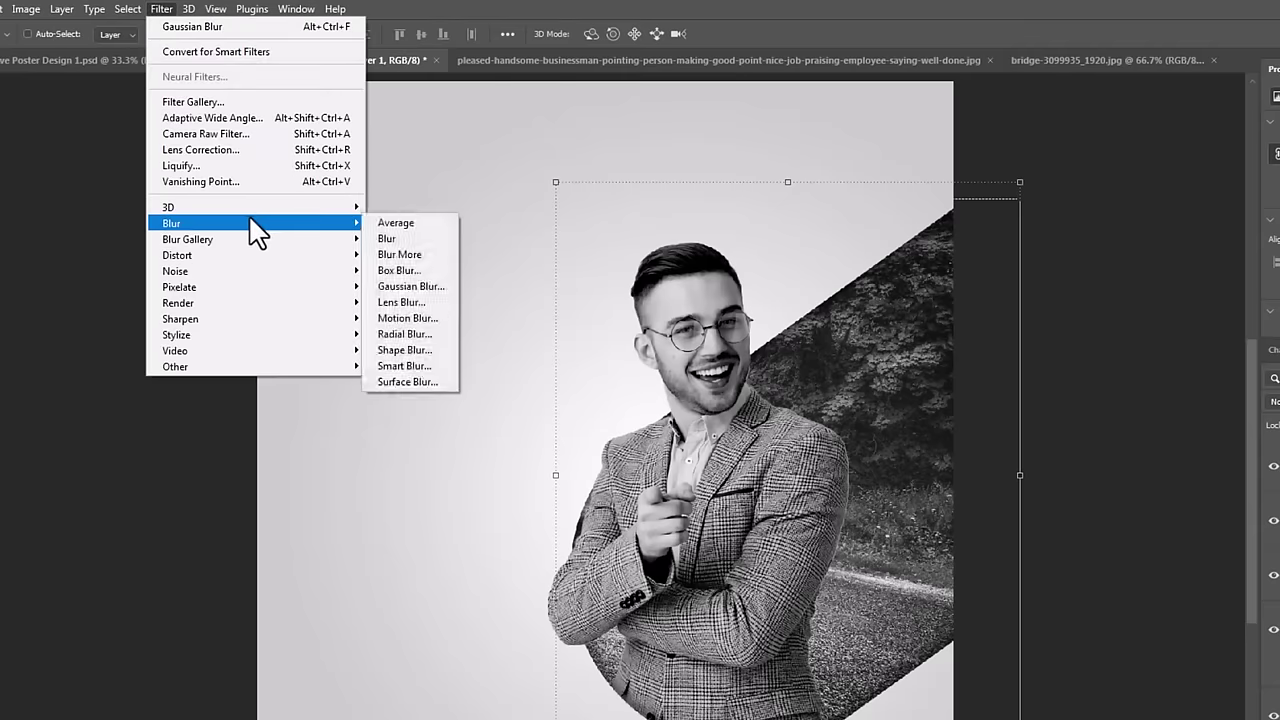
click(410, 287)
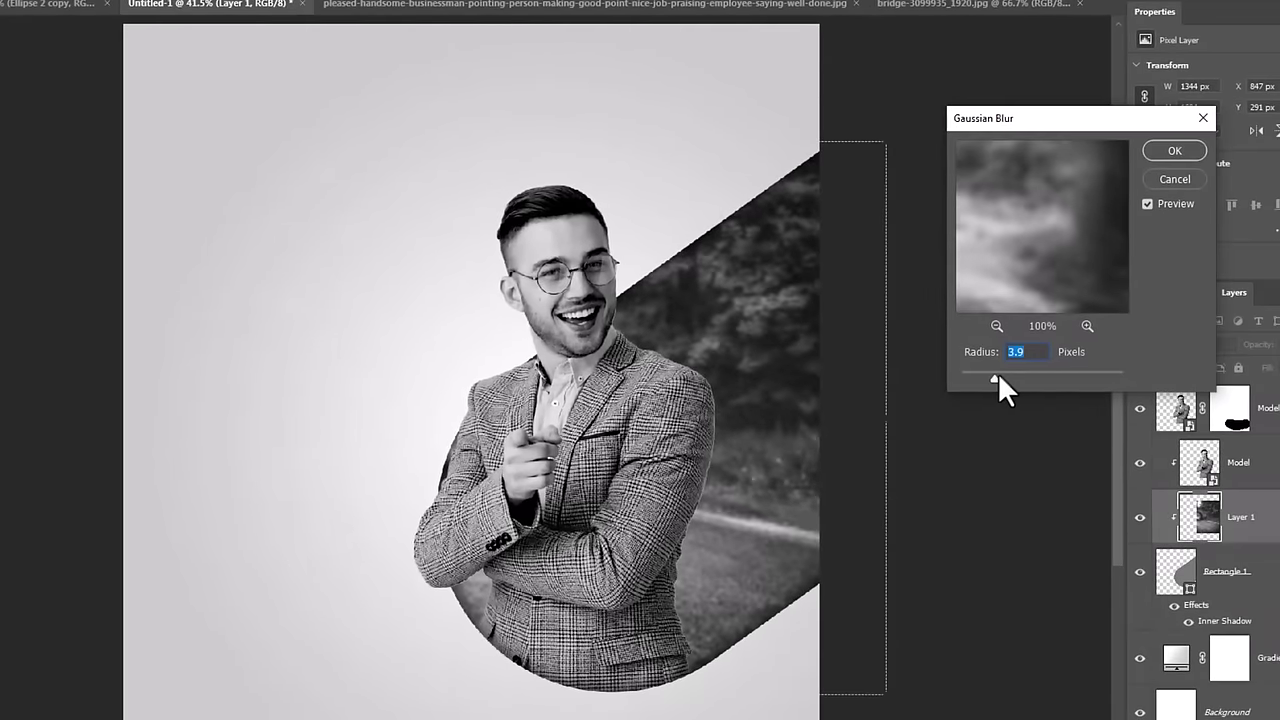
click(1168, 152)
key(ctrl+t)
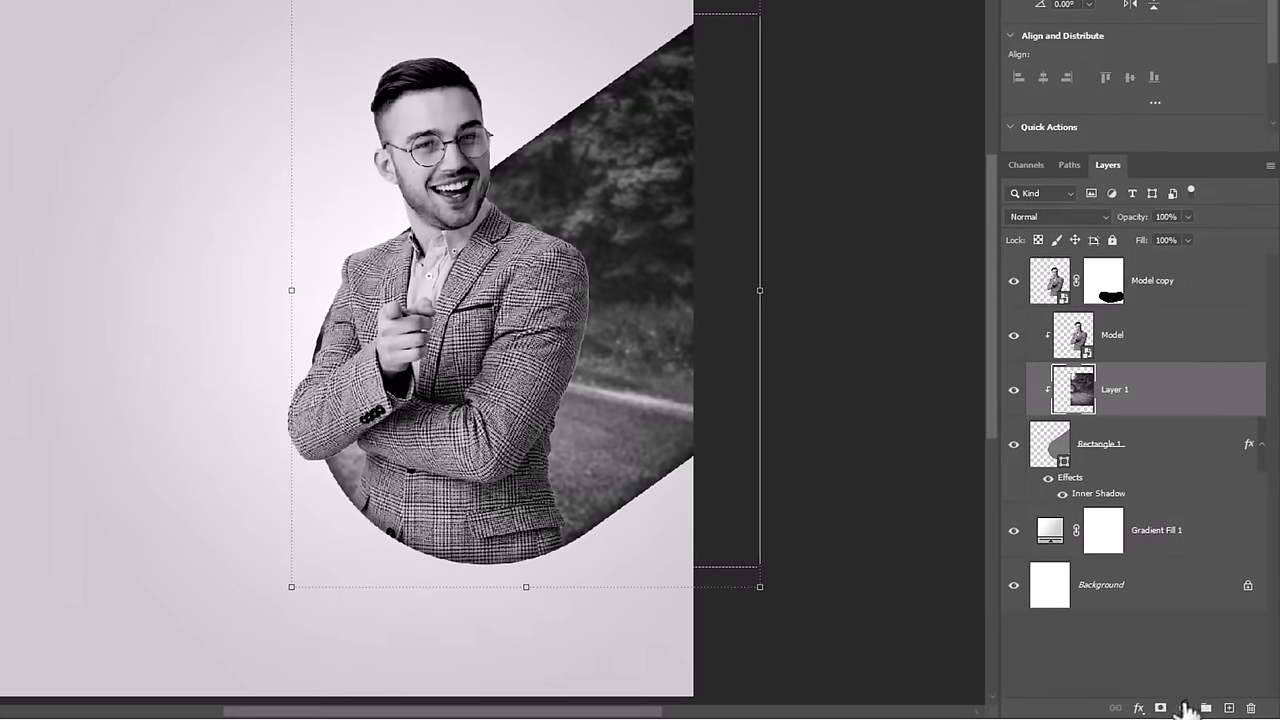
Step: Add a cyan Solid Color fill layer over the bridge photo with Multiply blend mode
click(1185, 706)
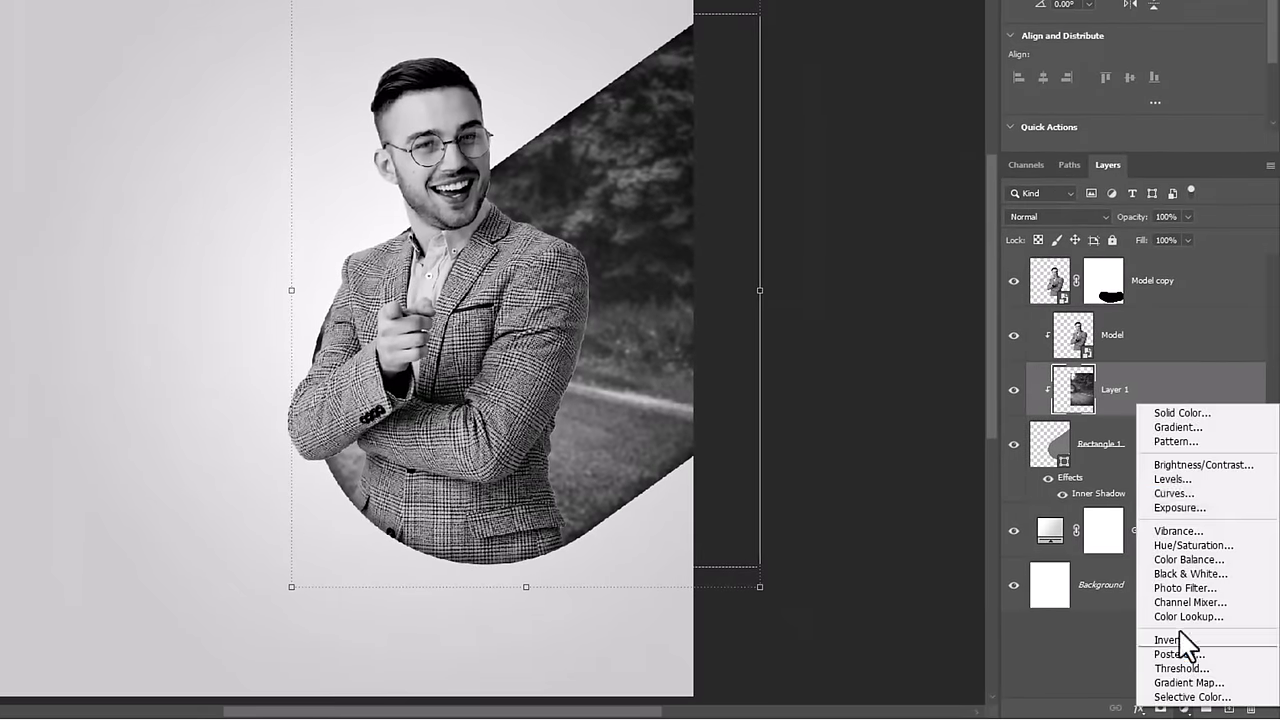
click(1182, 413)
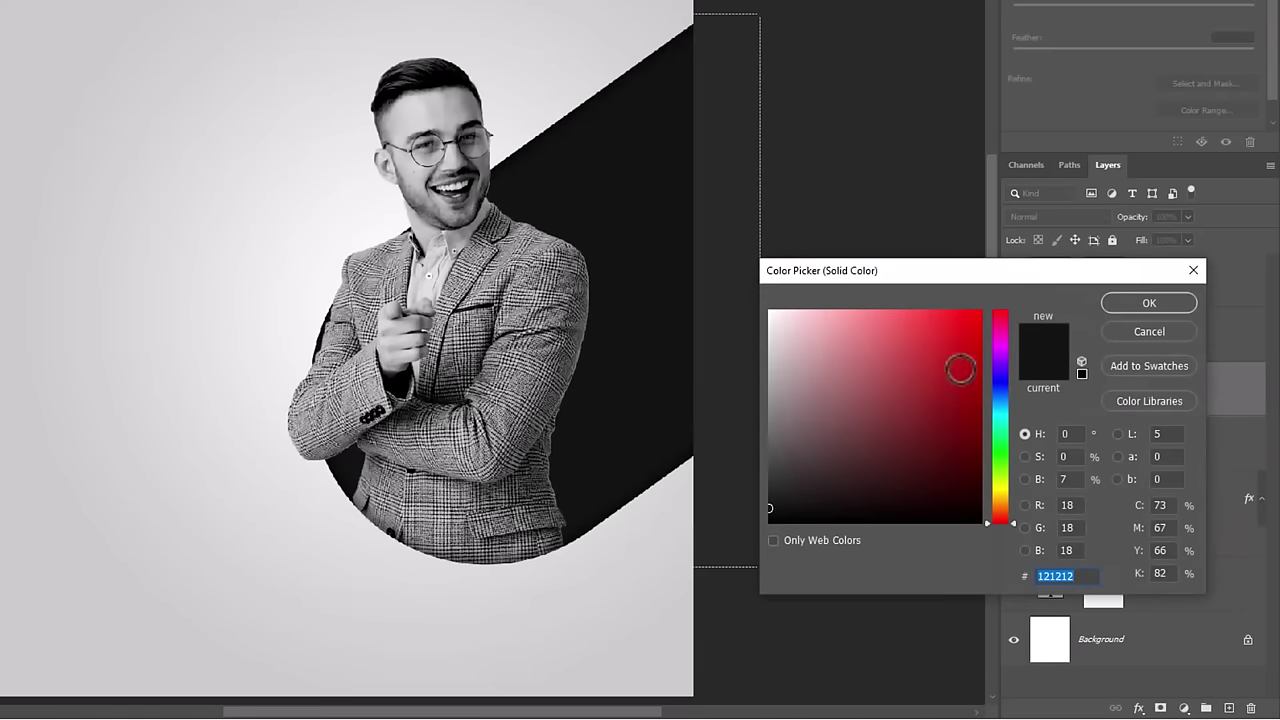
drag(960, 368, 982, 333)
drag(1001, 397, 998, 410)
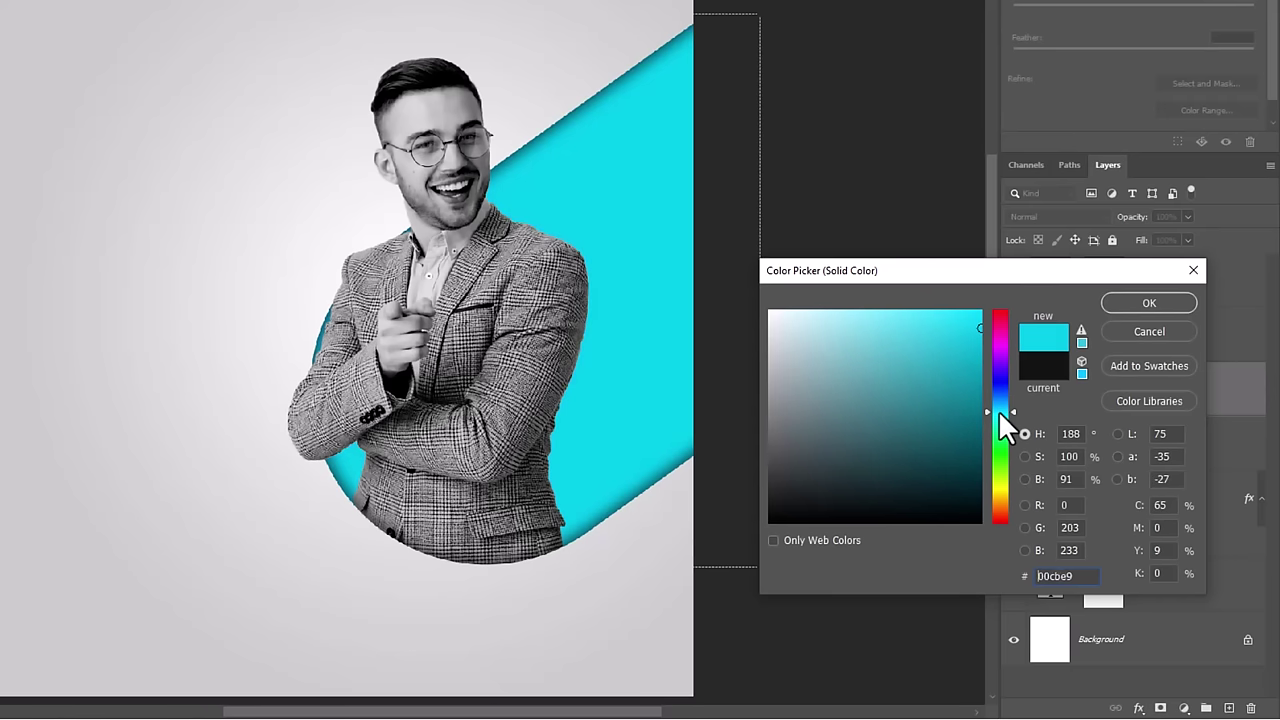
click(1146, 303)
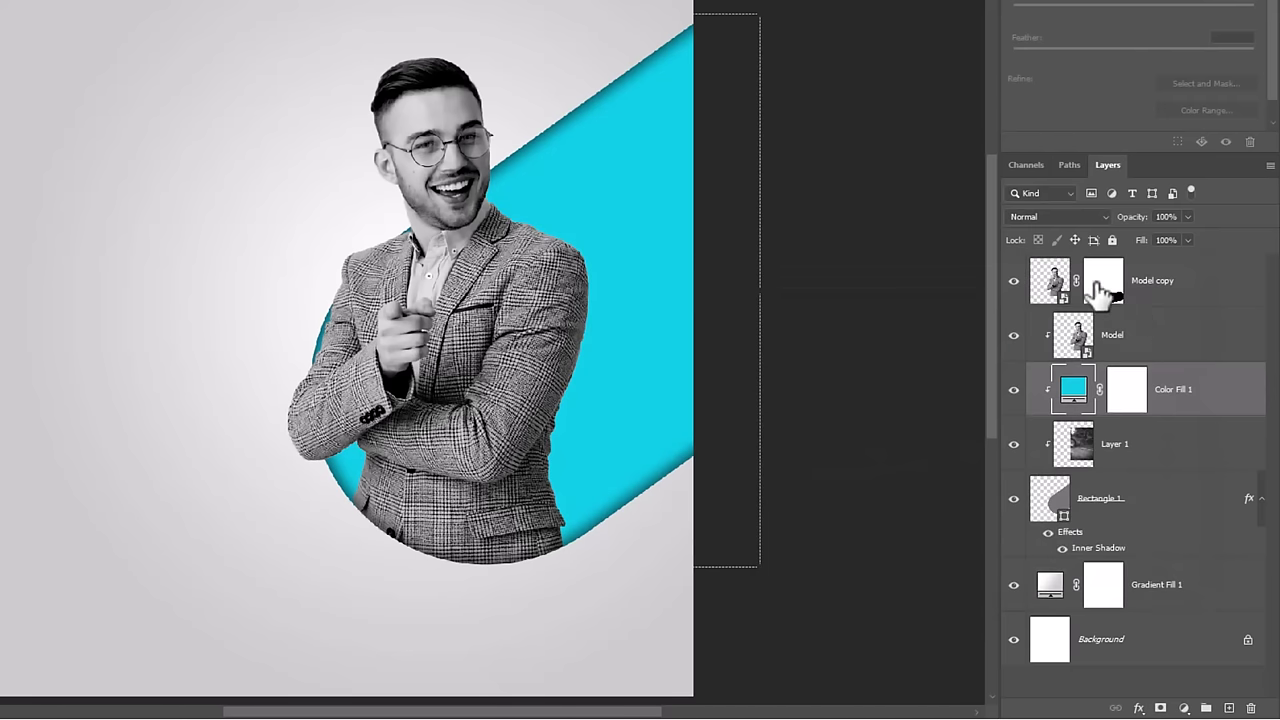
click(1045, 217)
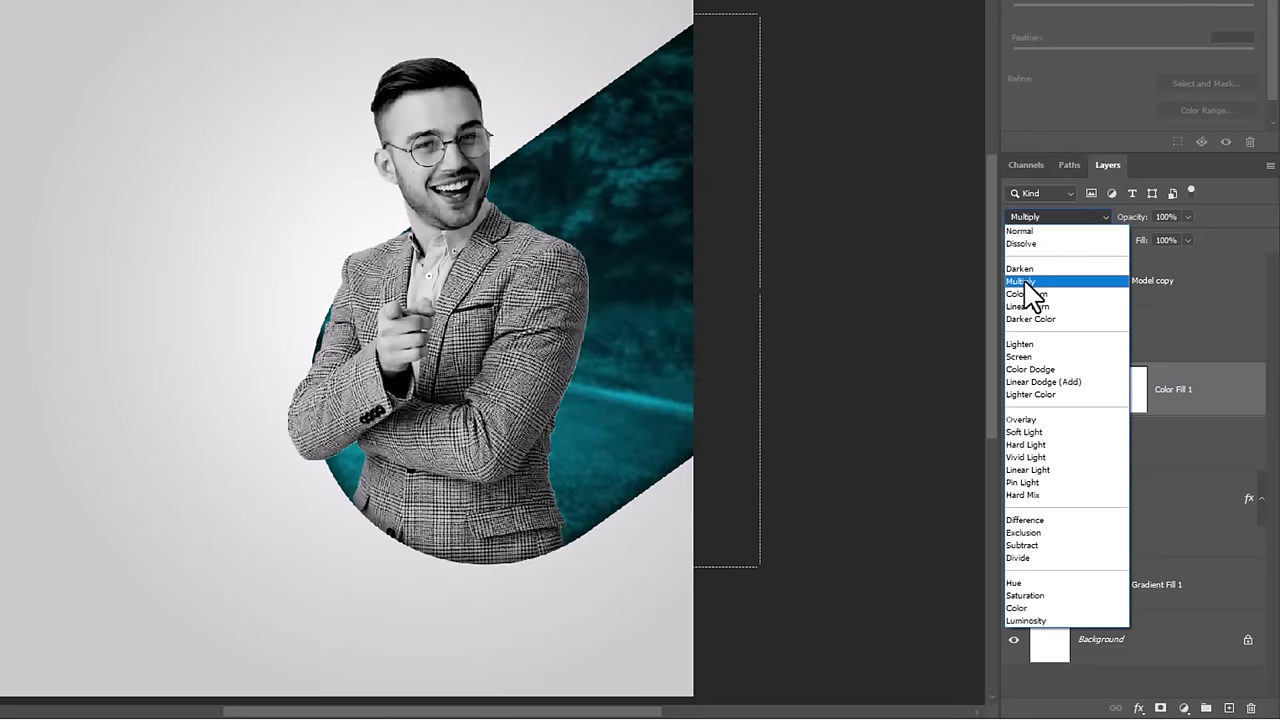
click(1024, 282)
click(1160, 510)
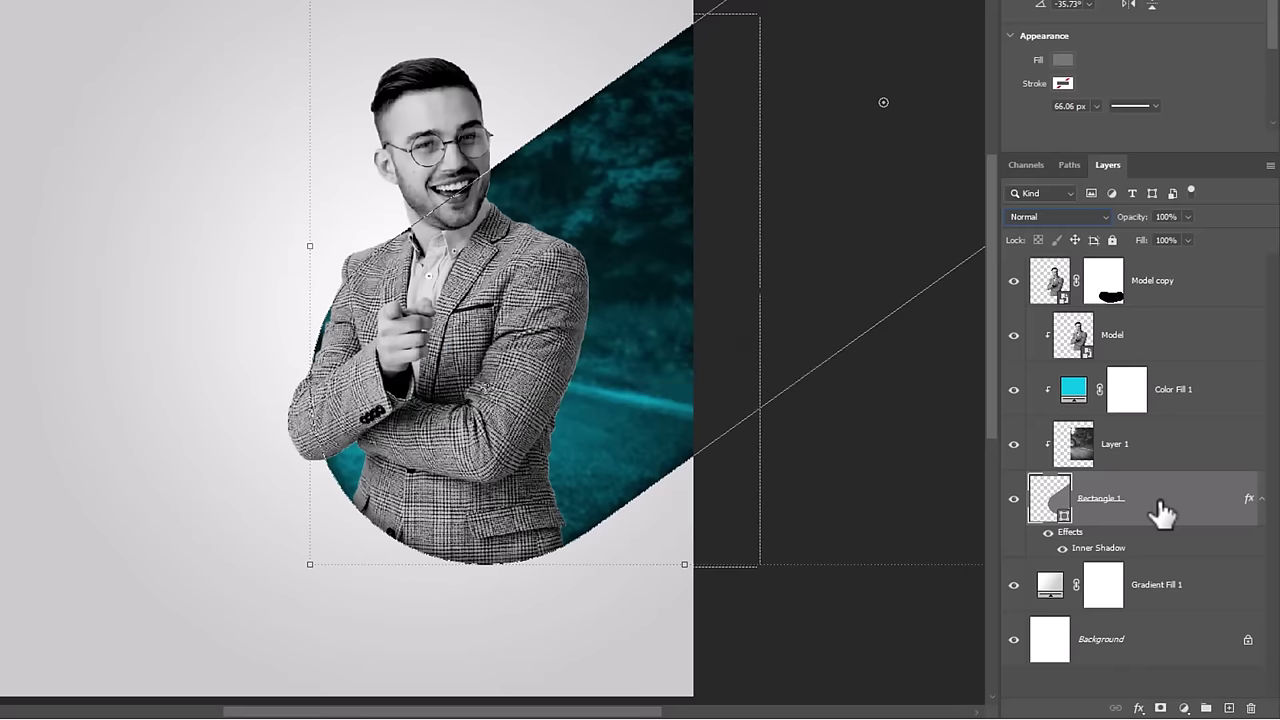
Step: Duplicate Rectangle 1 to the top of the layer stack and scale it into a small pill near the right edge
key(ctrl+j)
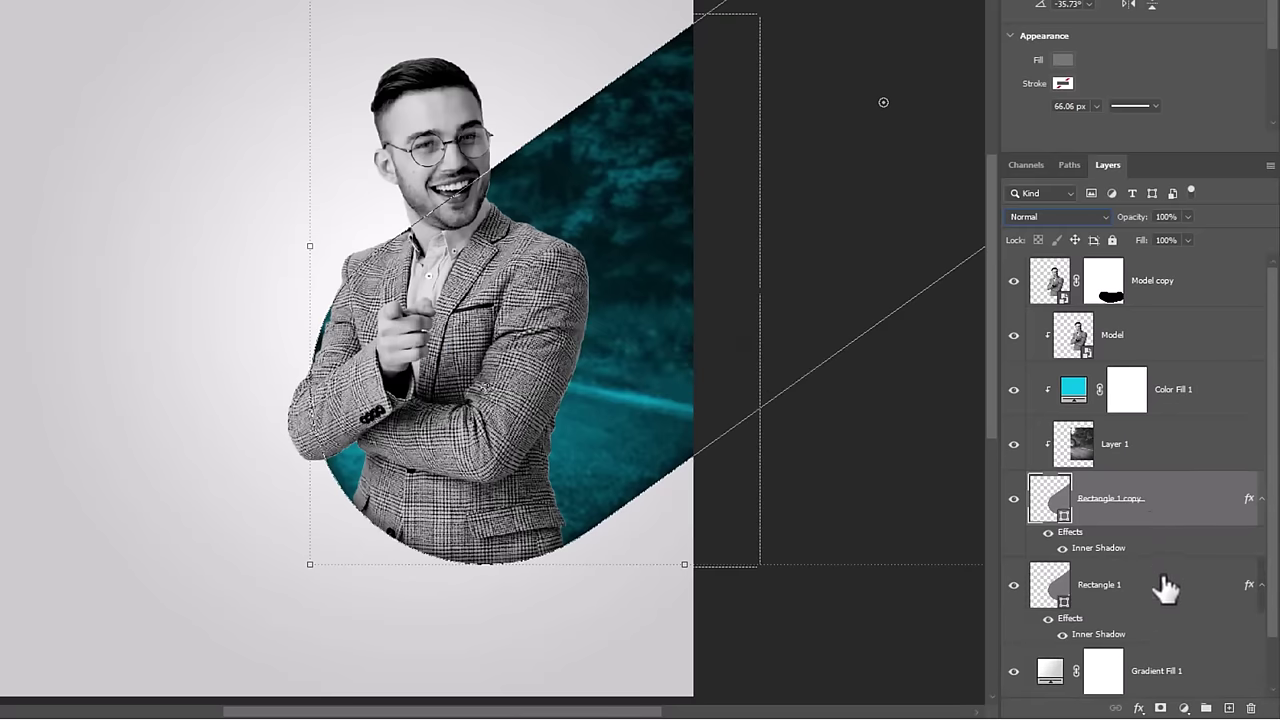
drag(1166, 588, 1134, 266)
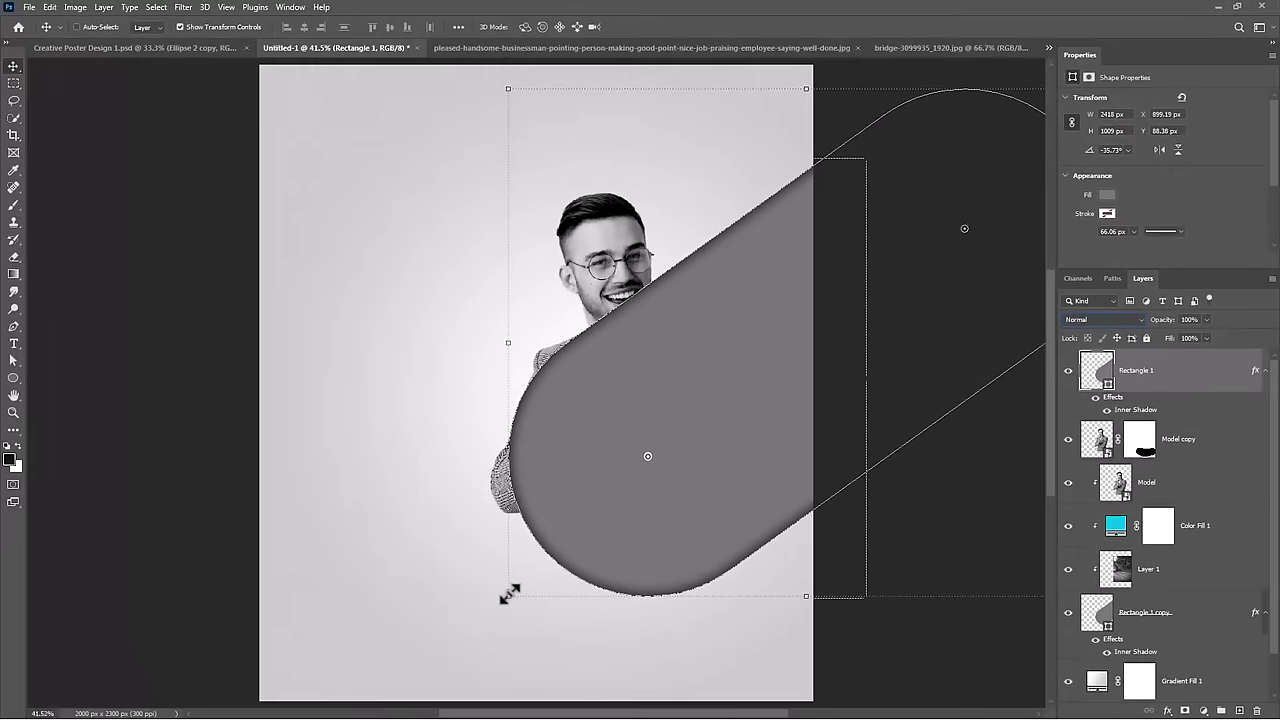
drag(510, 594, 838, 272)
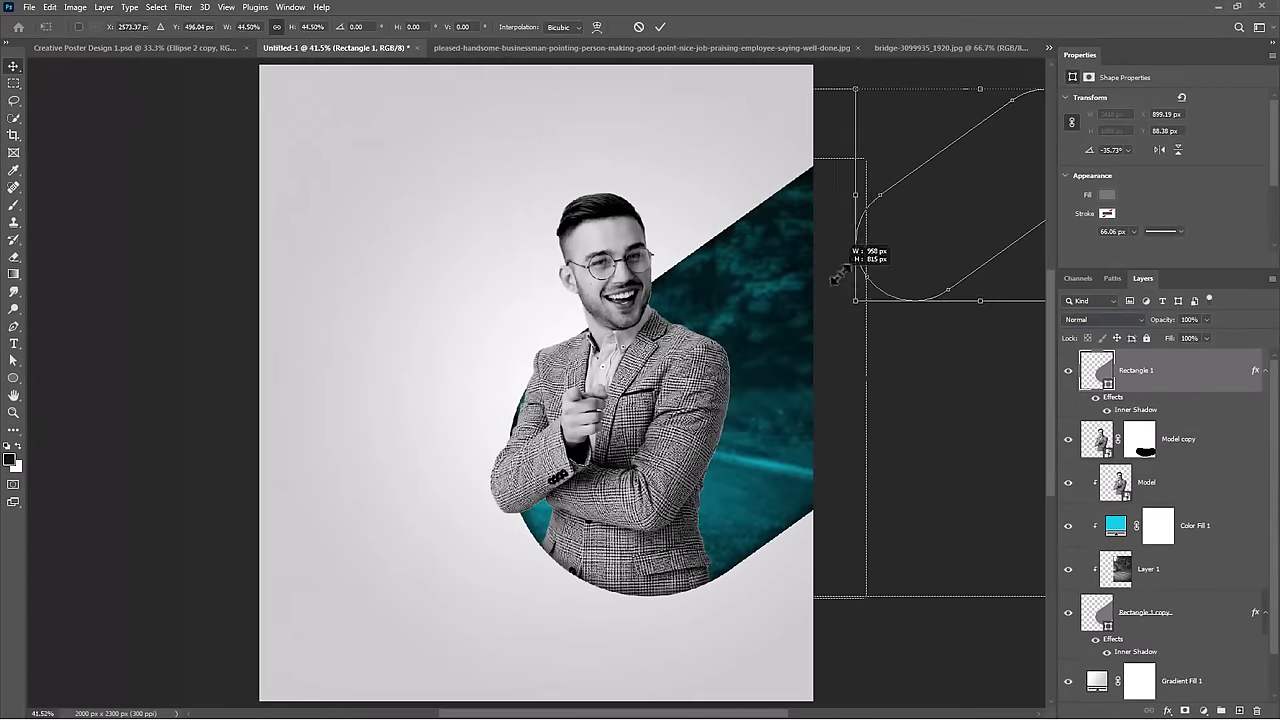
drag(971, 237, 783, 440)
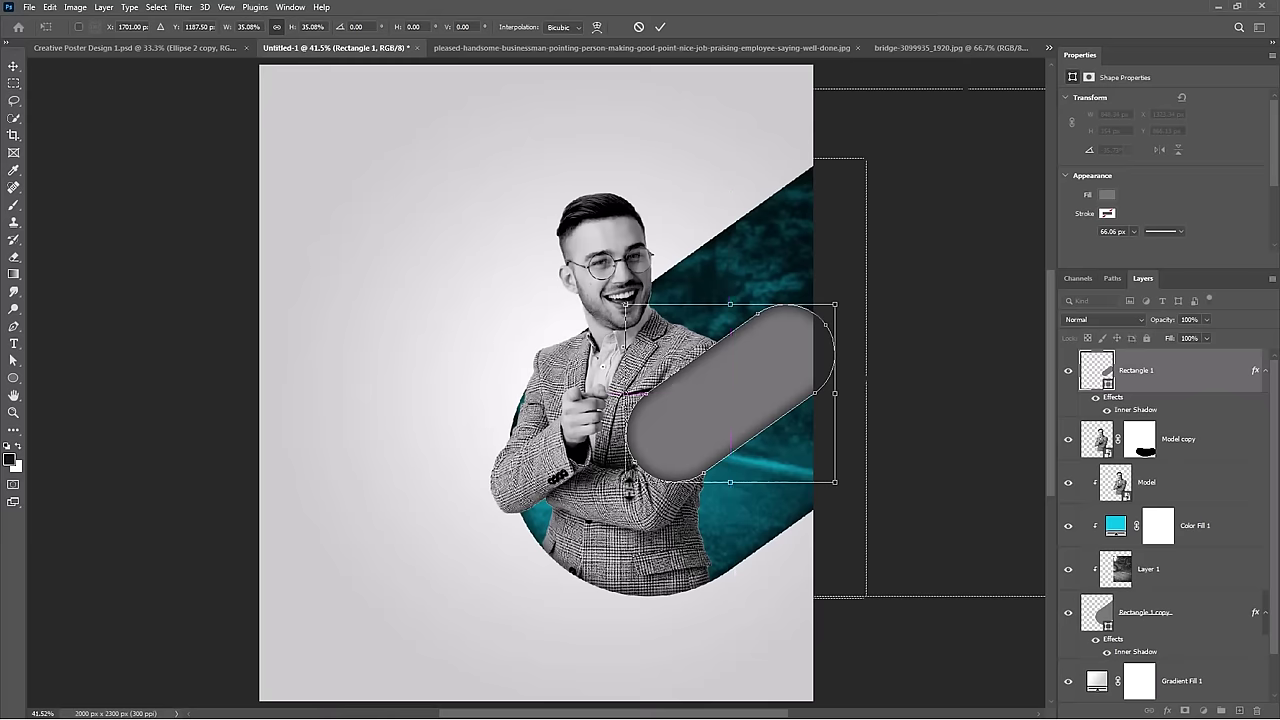
drag(625, 481, 815, 345)
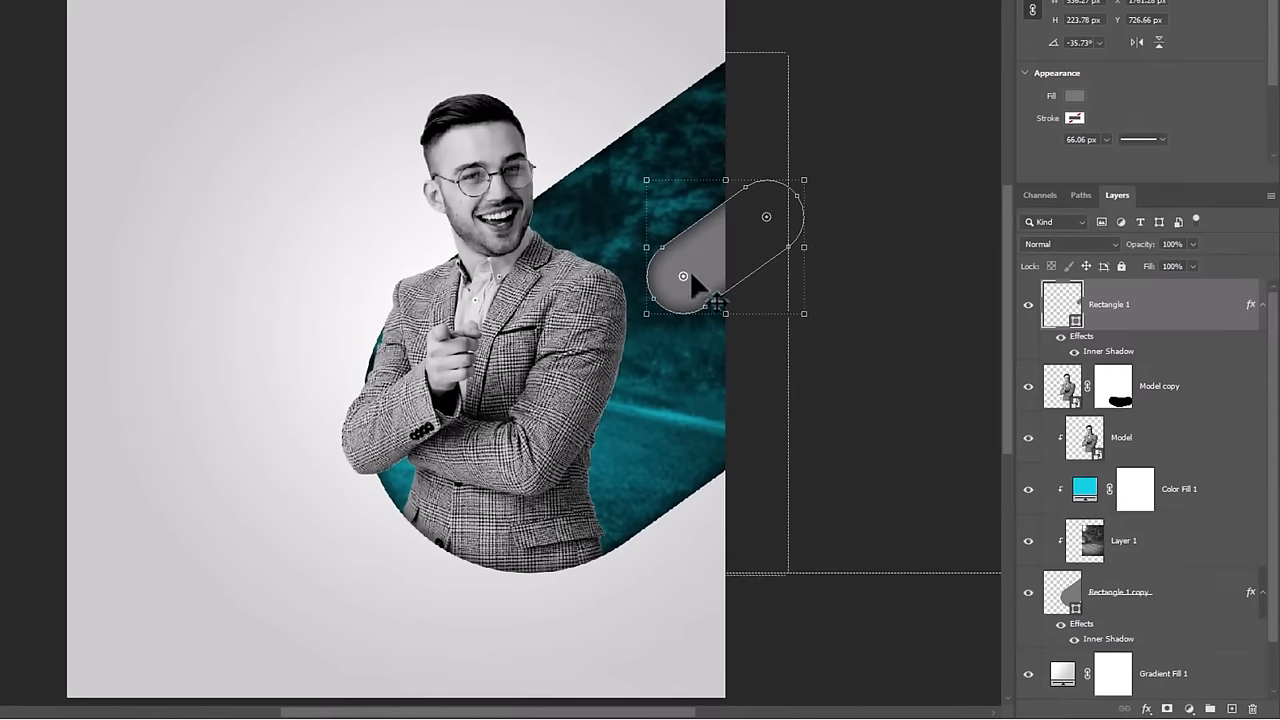
Step: Replace the pill's inner shadow with a soft drop shadow of about 69% opacity
double_click(1082, 352)
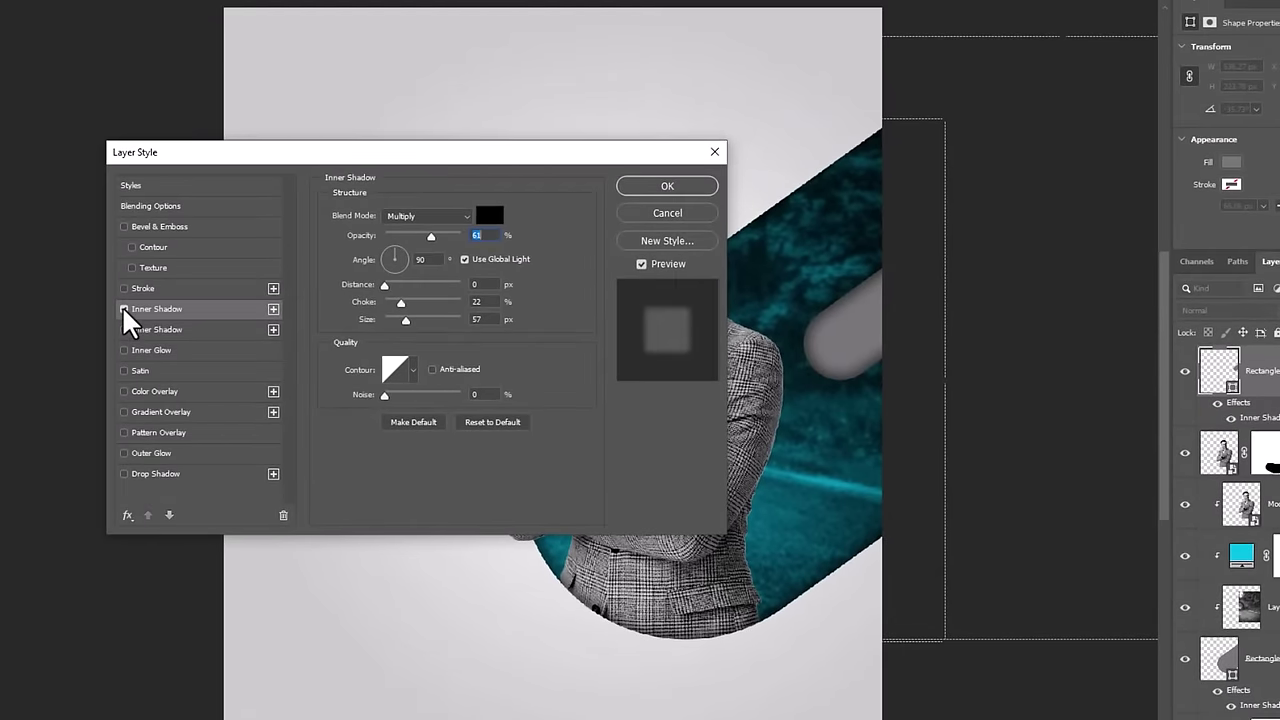
click(123, 309)
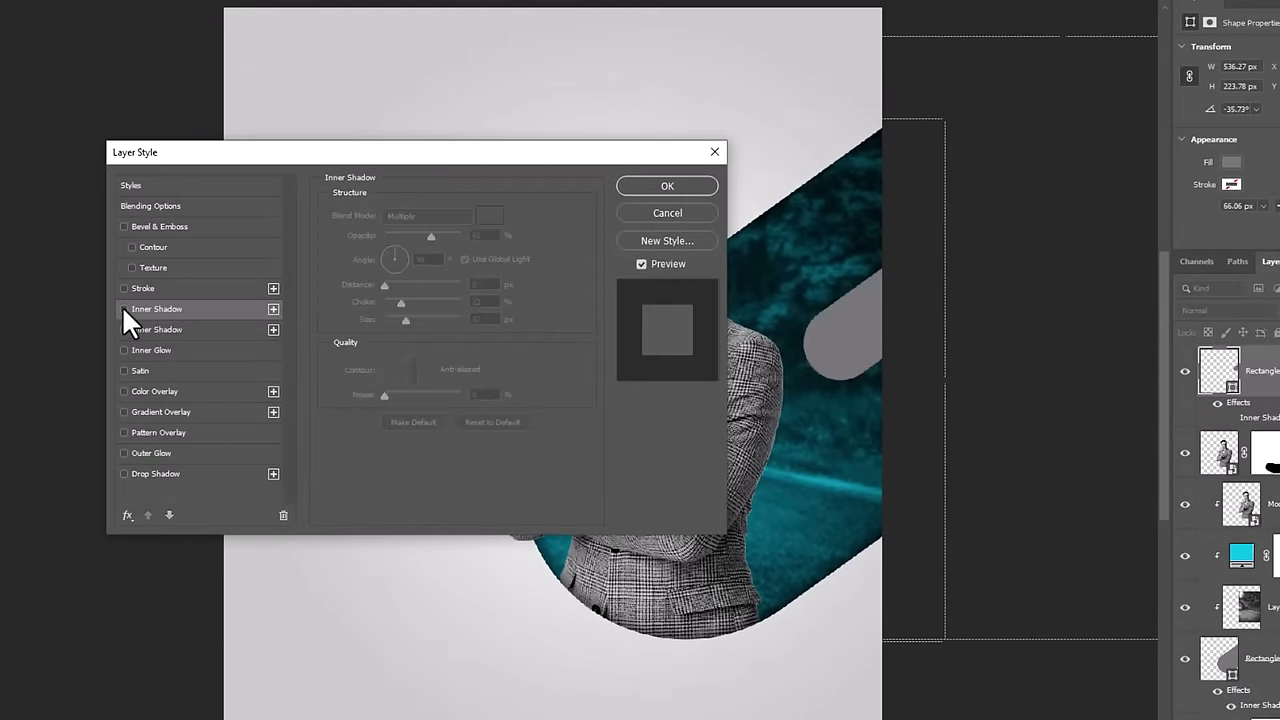
click(133, 472)
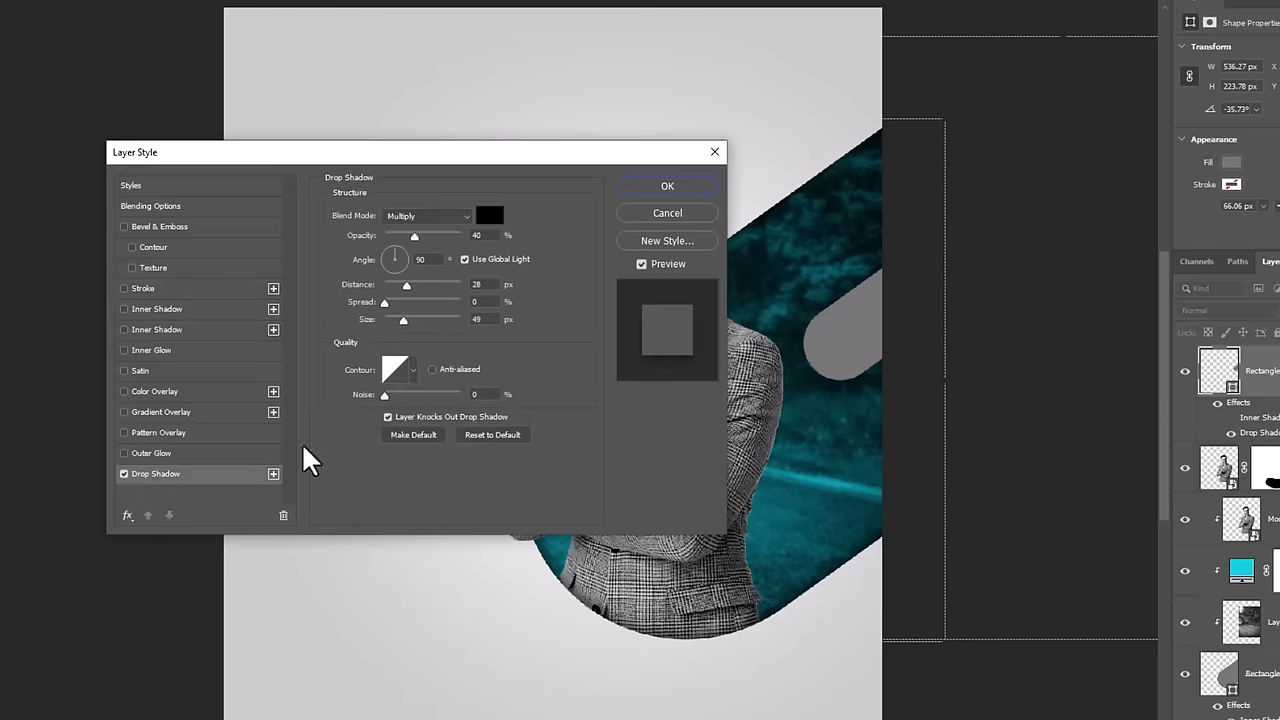
mouse_move(414, 236)
mouse_down()
mouse_move(402, 236)
mouse_move(418, 238)
mouse_up()
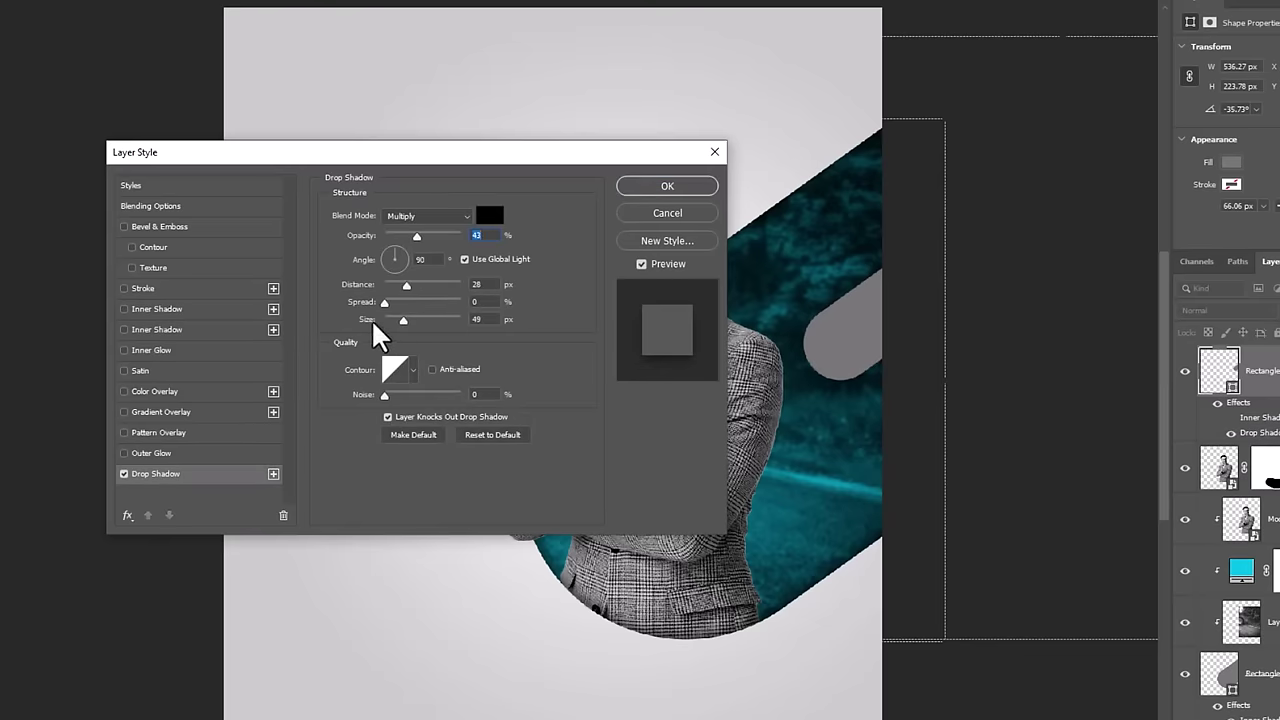
drag(404, 320, 407, 320)
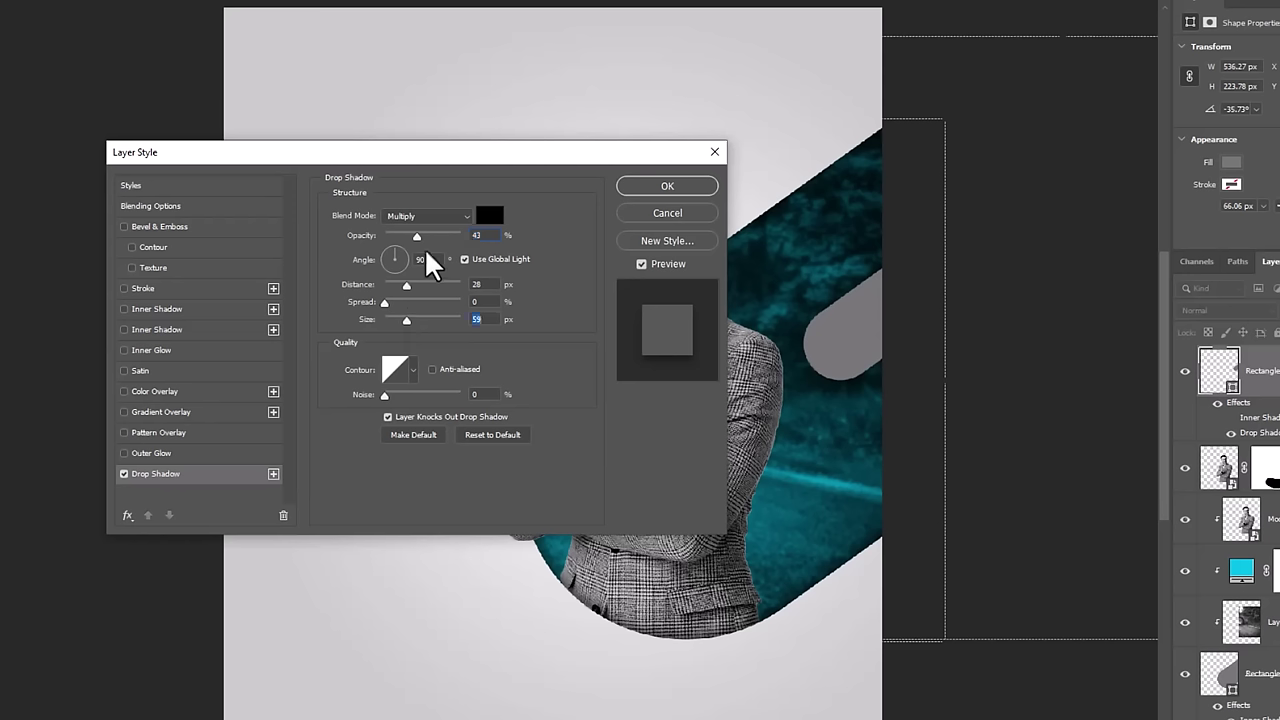
drag(417, 236, 447, 241)
mouse_move(407, 320)
mouse_down()
mouse_move(391, 319)
mouse_move(392, 284)
mouse_up()
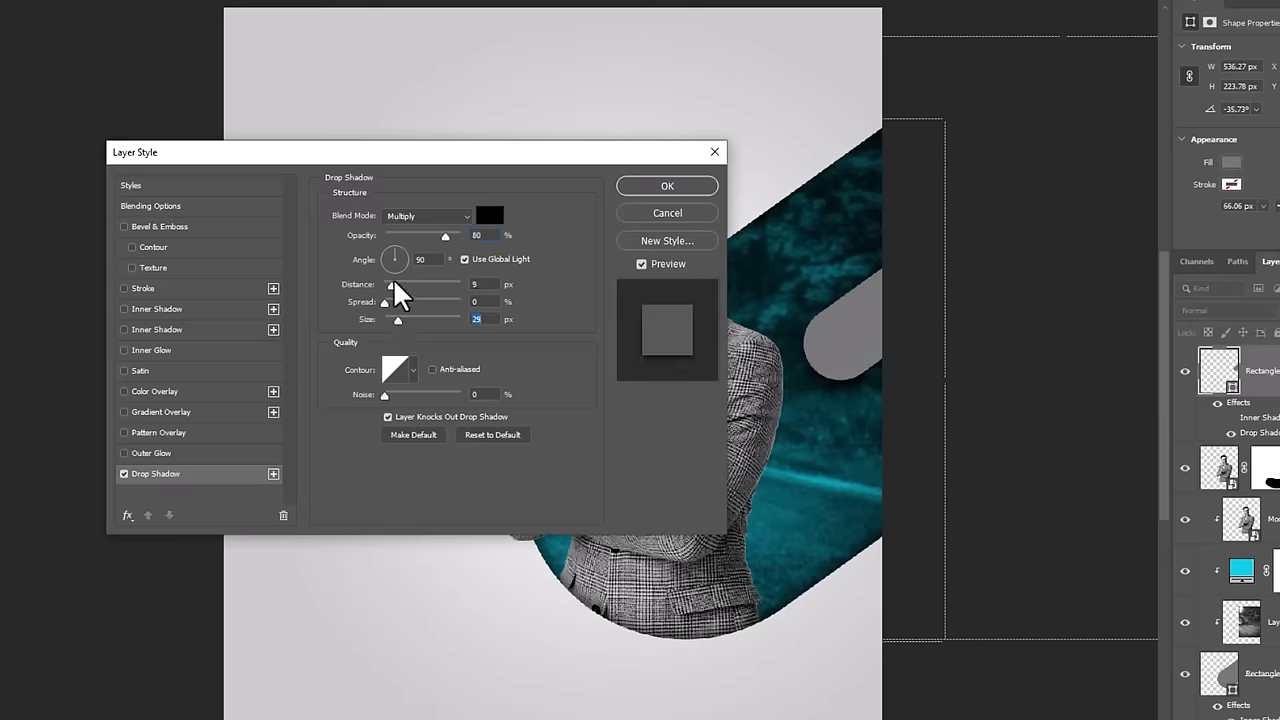
click(665, 187)
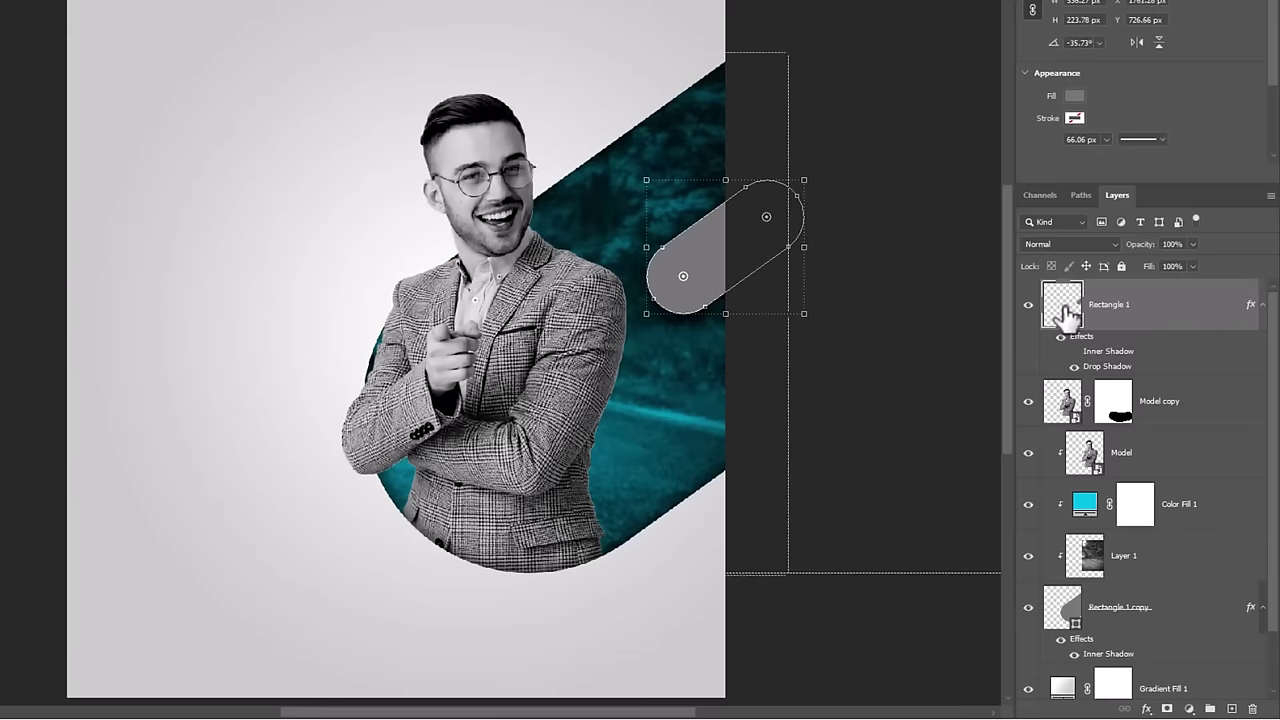
Step: Fill the small pill with light grey #d0d0d0
double_click(1219, 370)
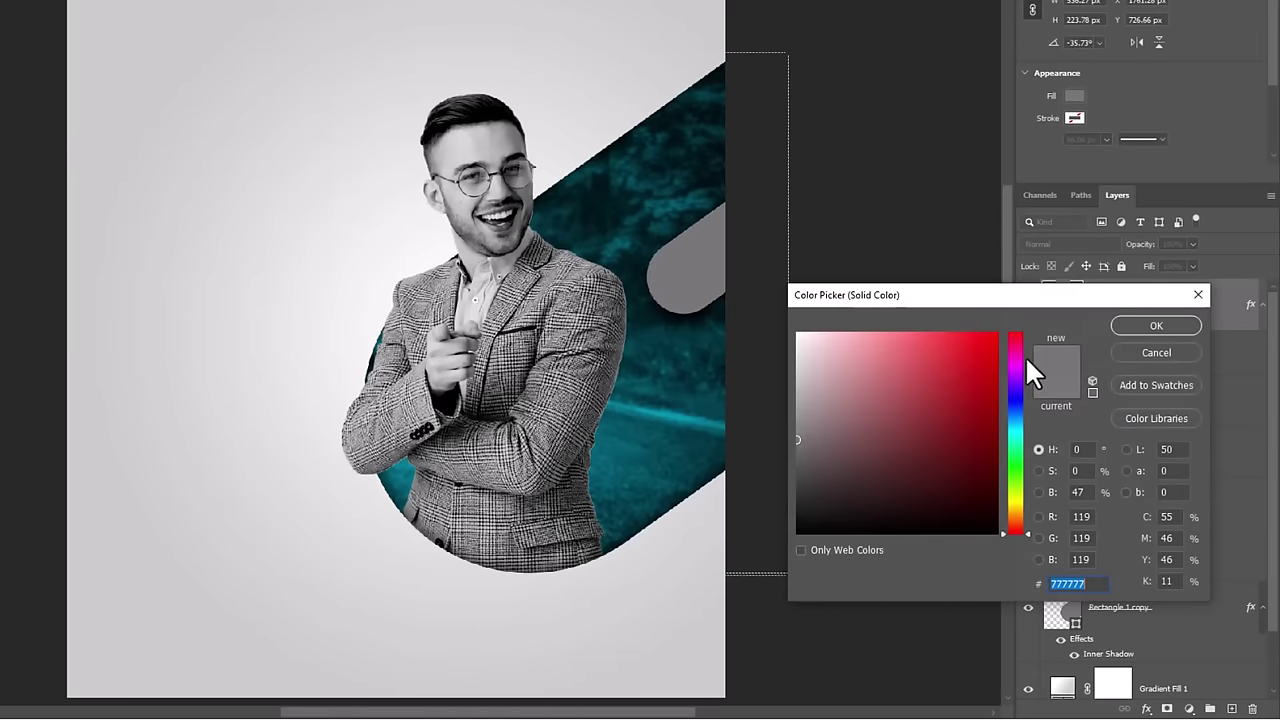
drag(846, 371, 772, 368)
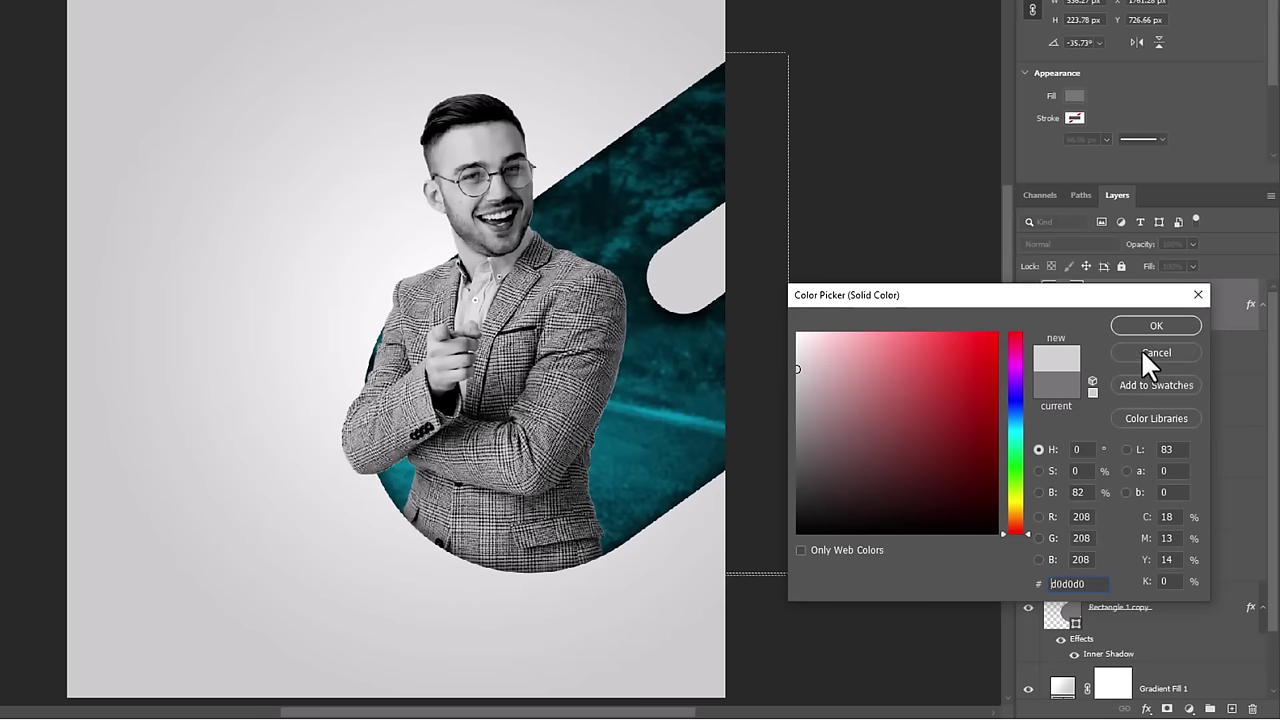
click(1156, 325)
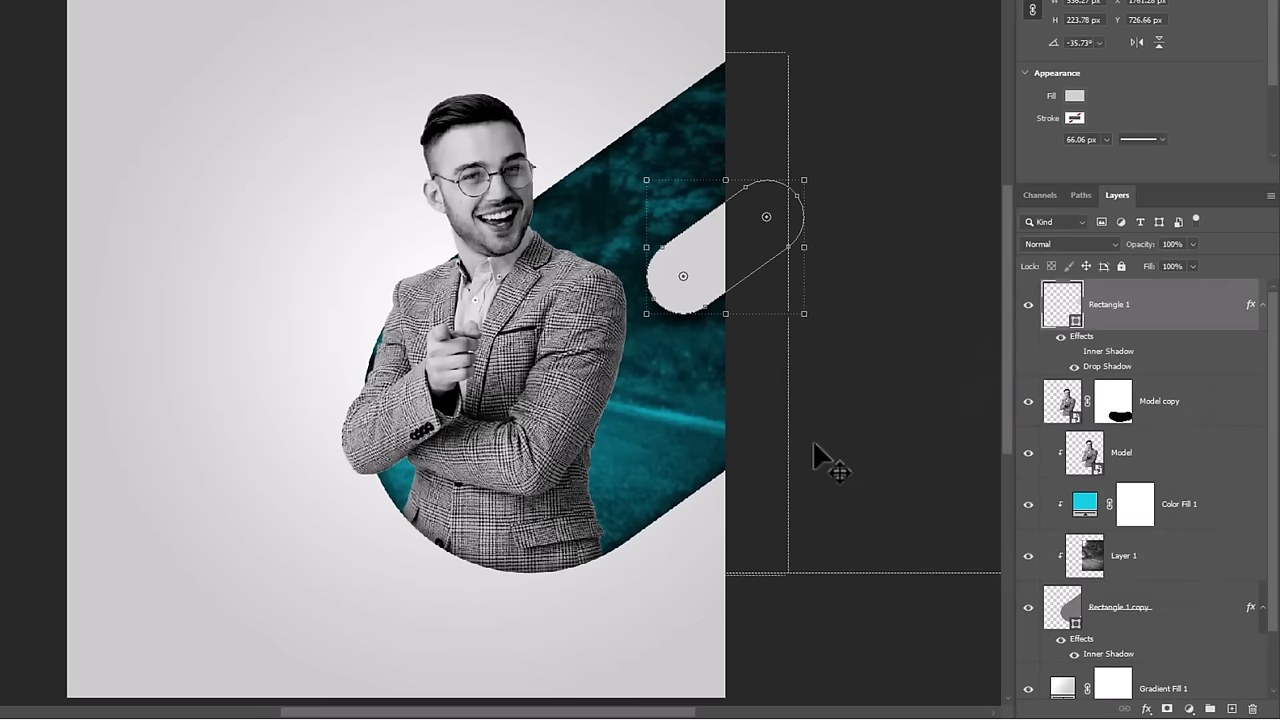
Step: Draw a cyan-filled ellipse over the man's left lens above the Model copy layer
click(1171, 414)
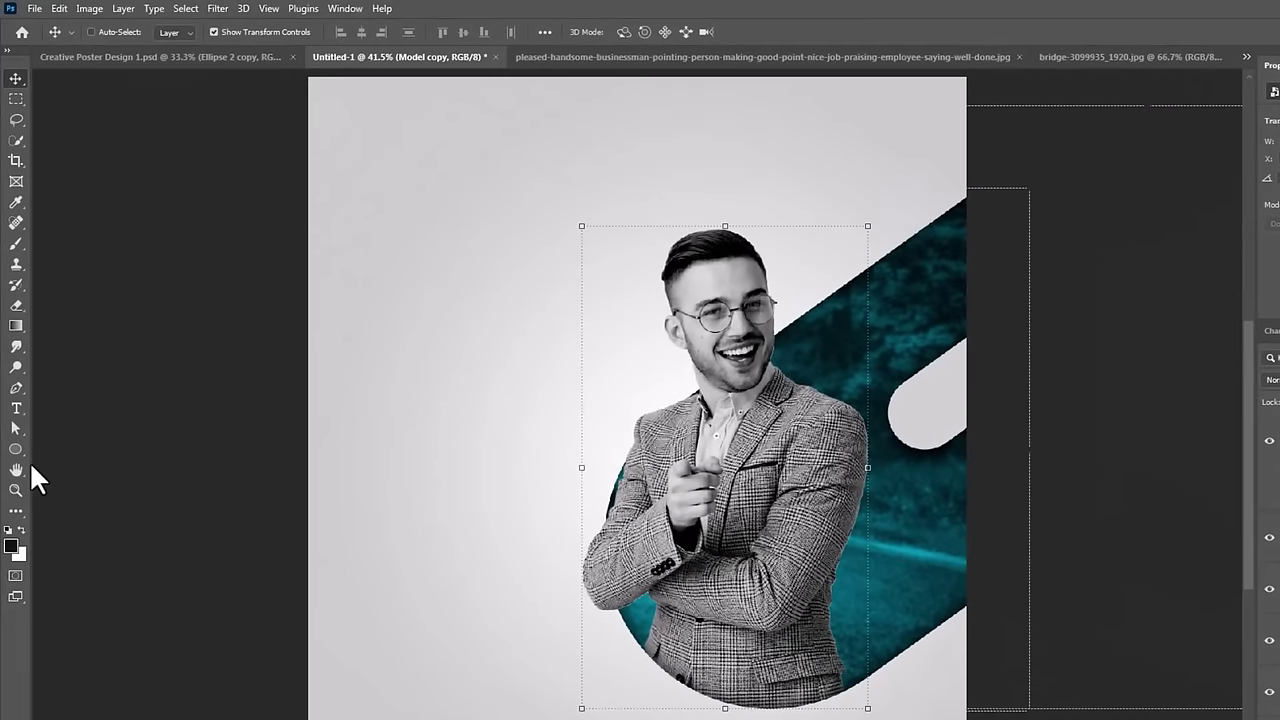
drag(16, 459, 52, 462)
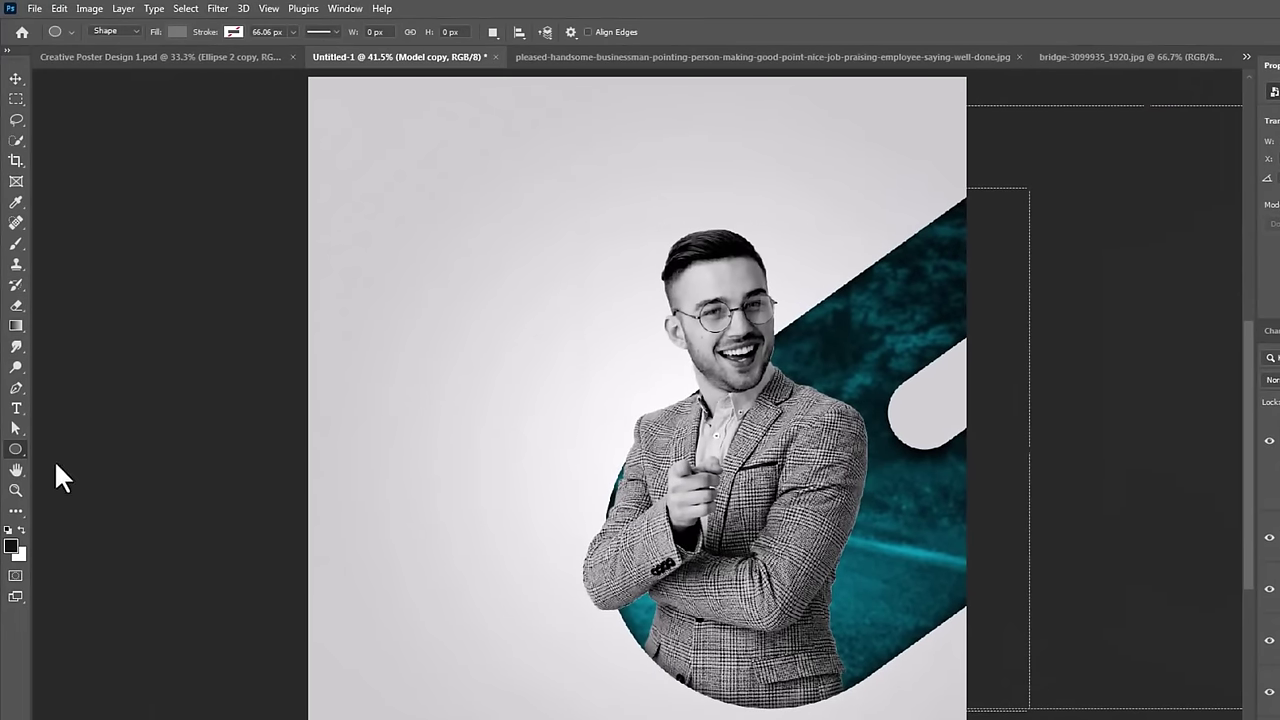
click(176, 32)
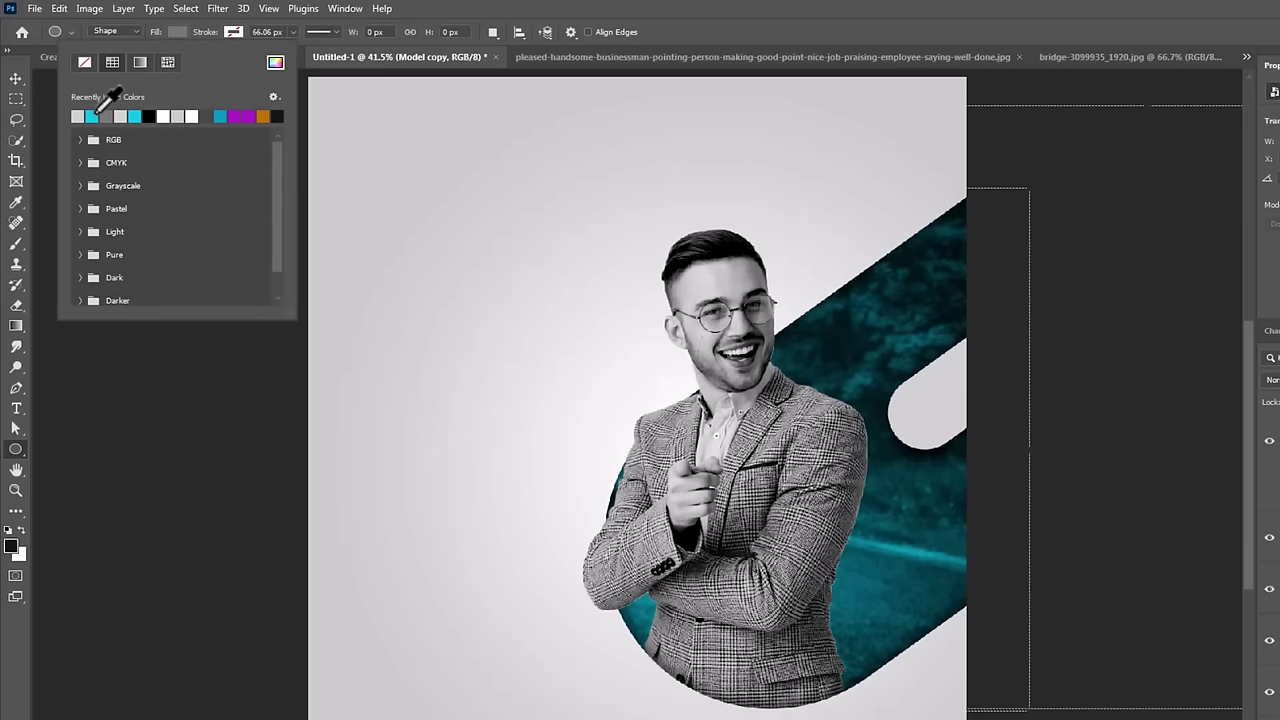
click(526, 5)
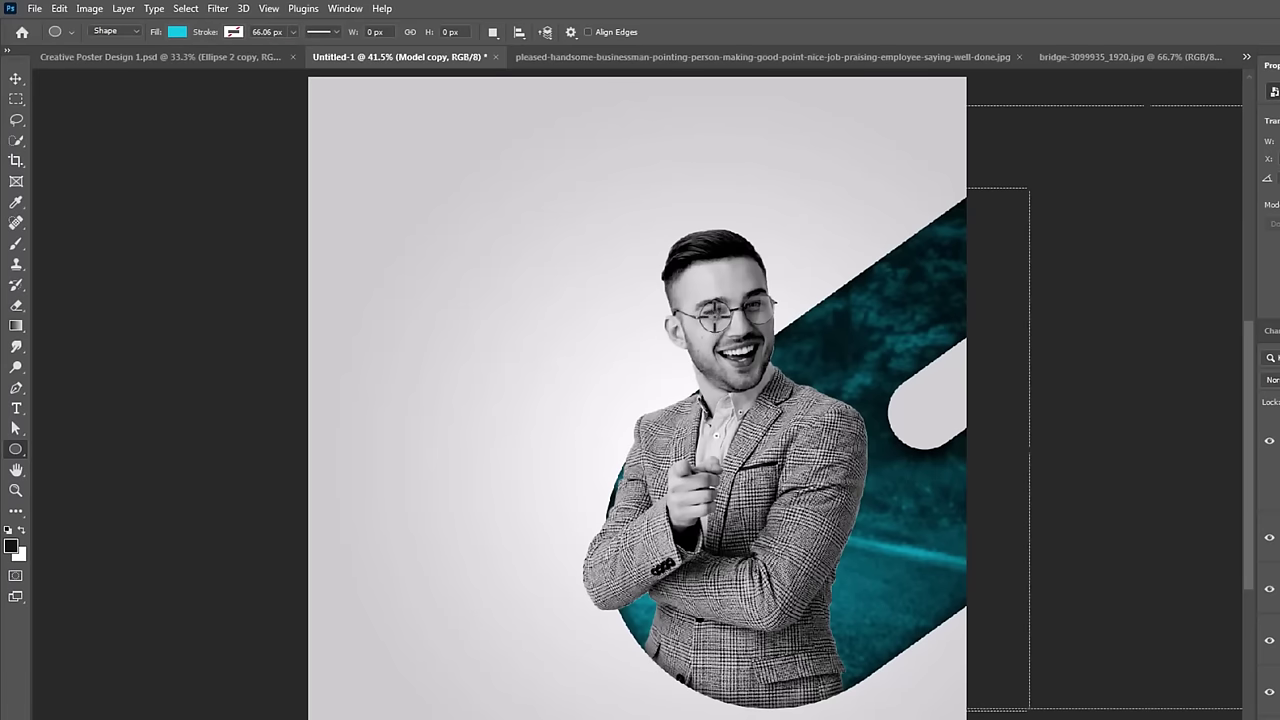
drag(697, 300, 739, 342)
Step: Scale and reposition the cyan circle to fit the left lens
key(v)
scroll(743, 297, up, 2)
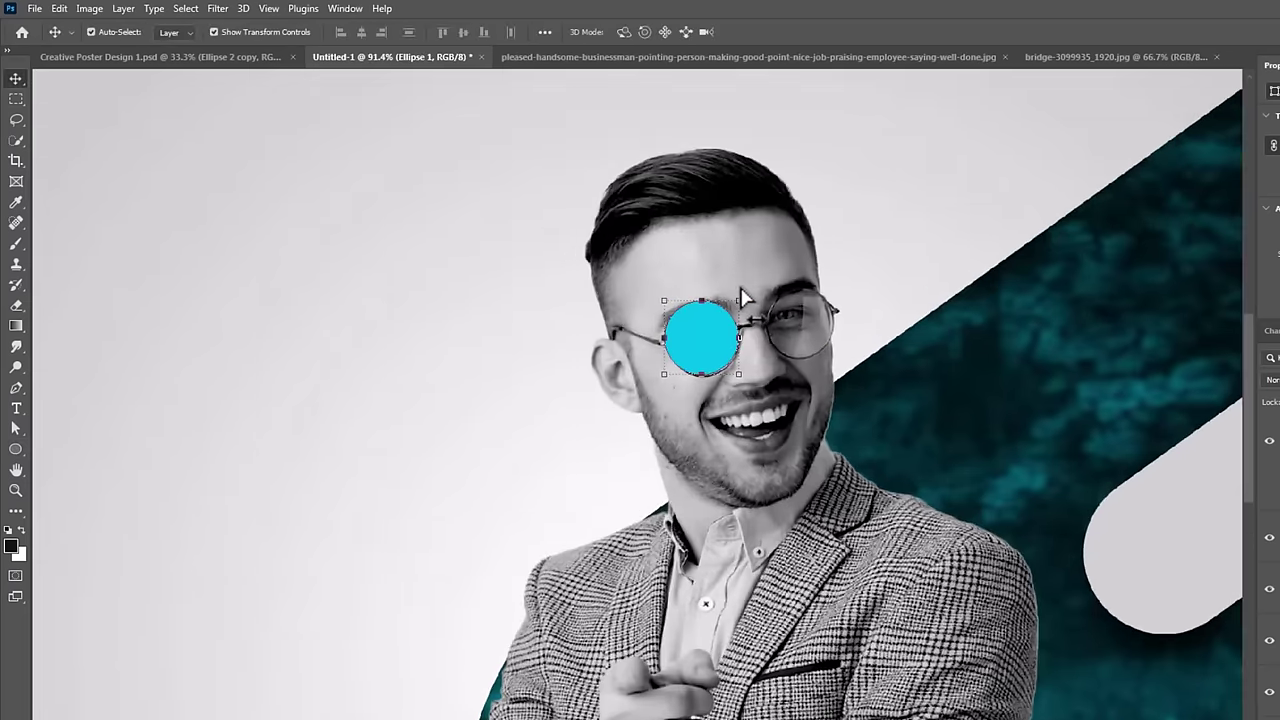
scroll(741, 291, up, 1)
scroll(741, 291, up, 1)
scroll(740, 293, up, 1)
key(ctrl+t)
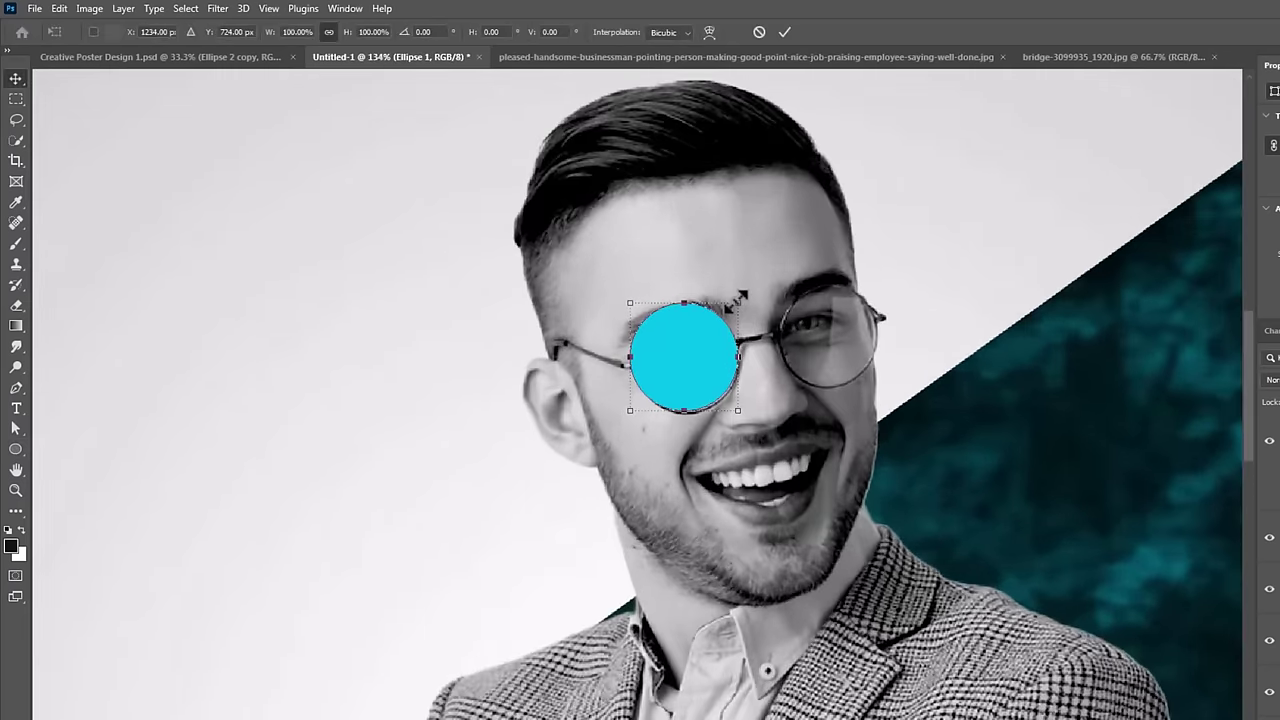
drag(740, 297, 728, 311)
drag(684, 370, 695, 371)
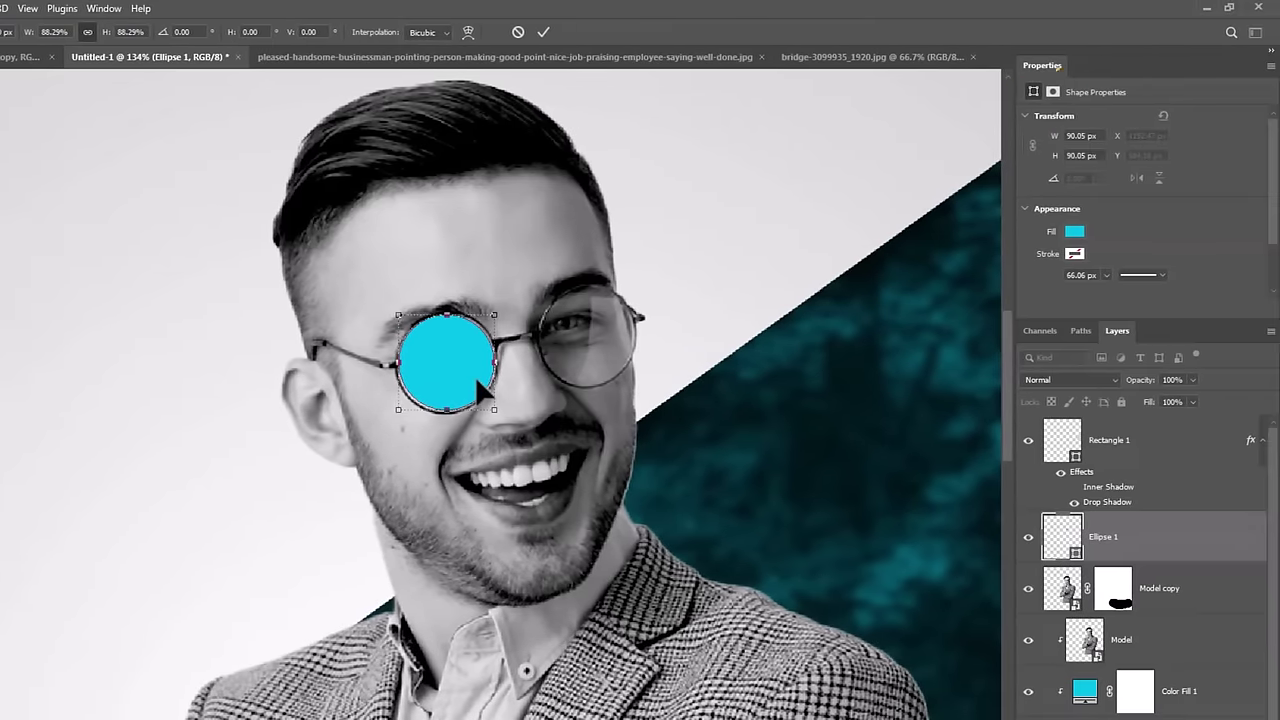
key(Return)
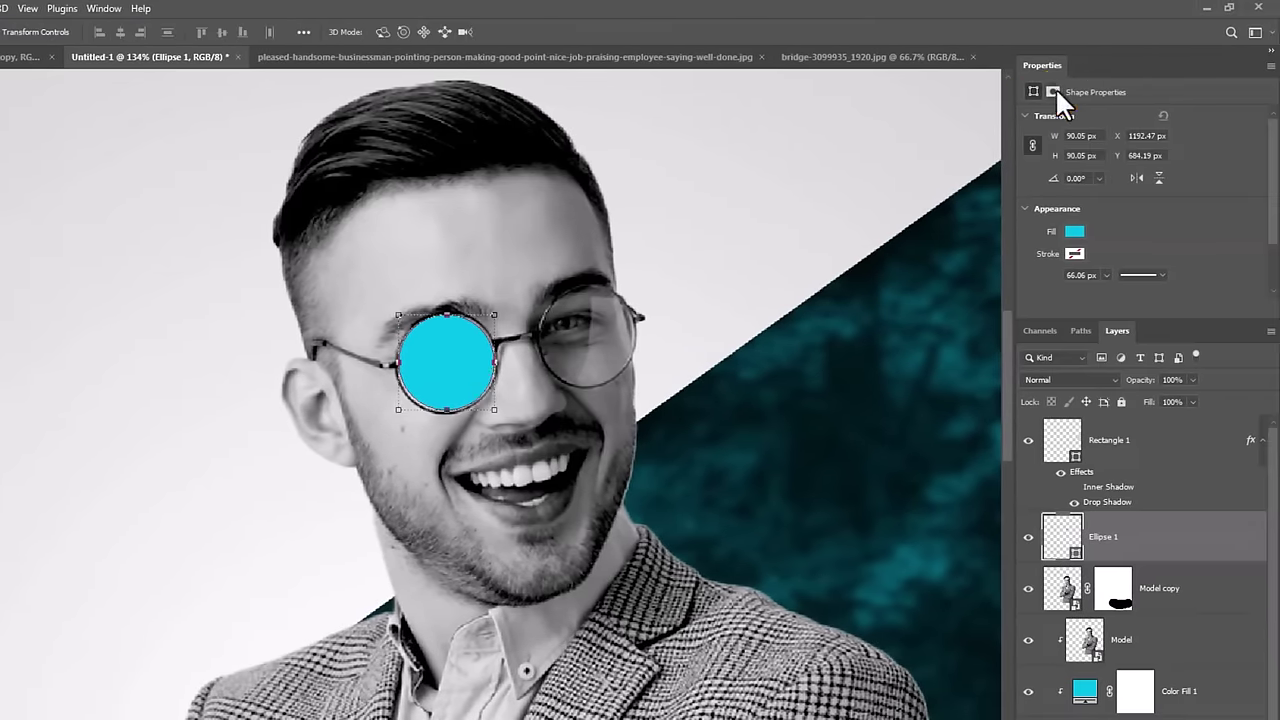
Step: Set the lens circle to Multiply blend and duplicate it onto the right lens
click(1054, 89)
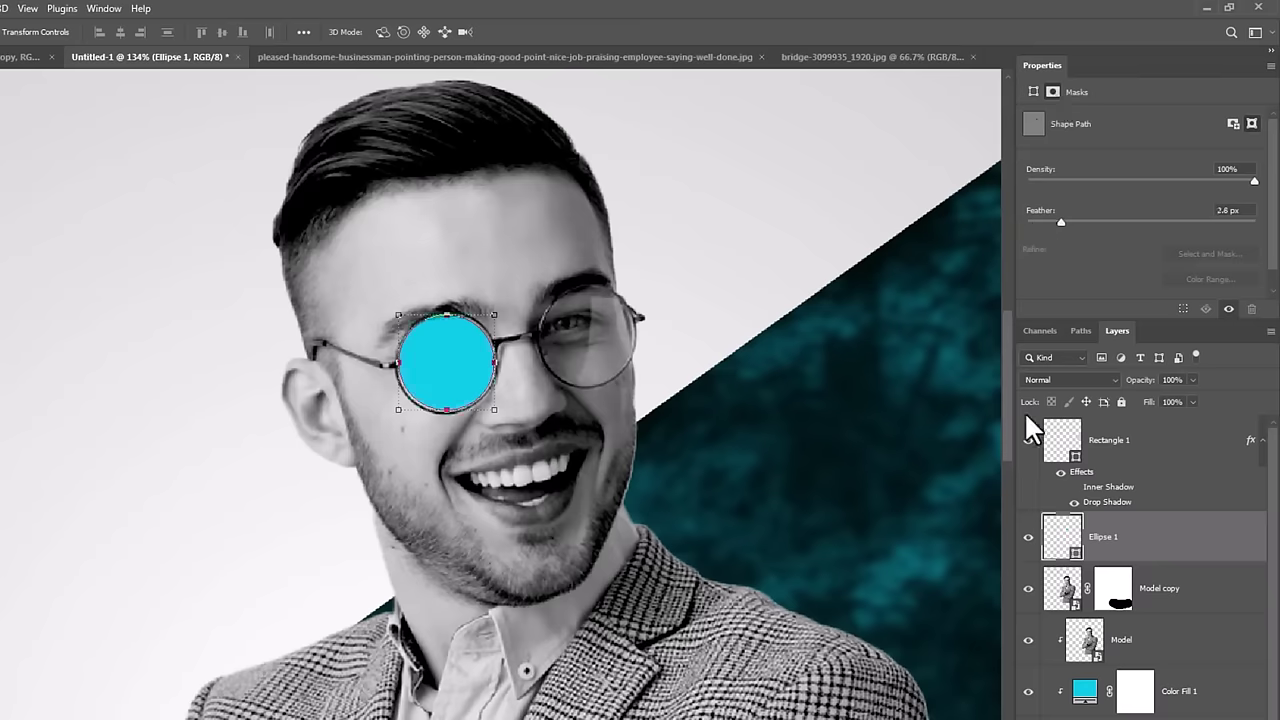
click(1075, 380)
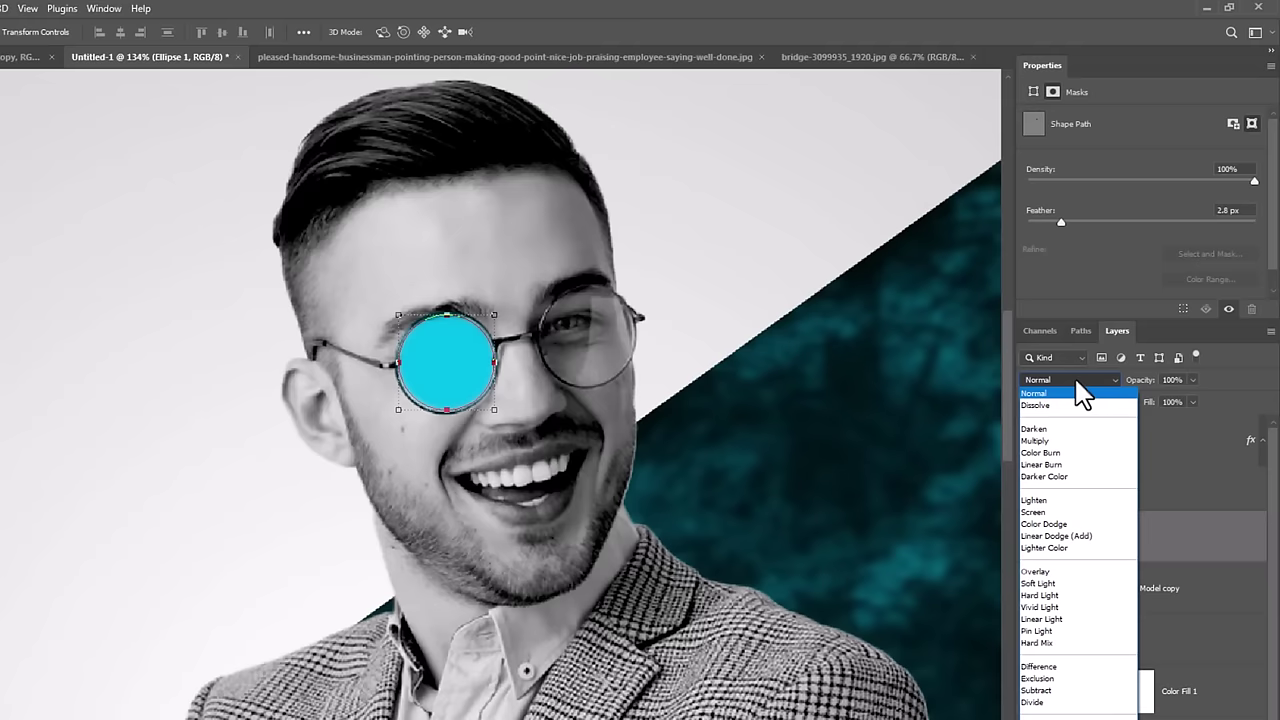
click(1036, 441)
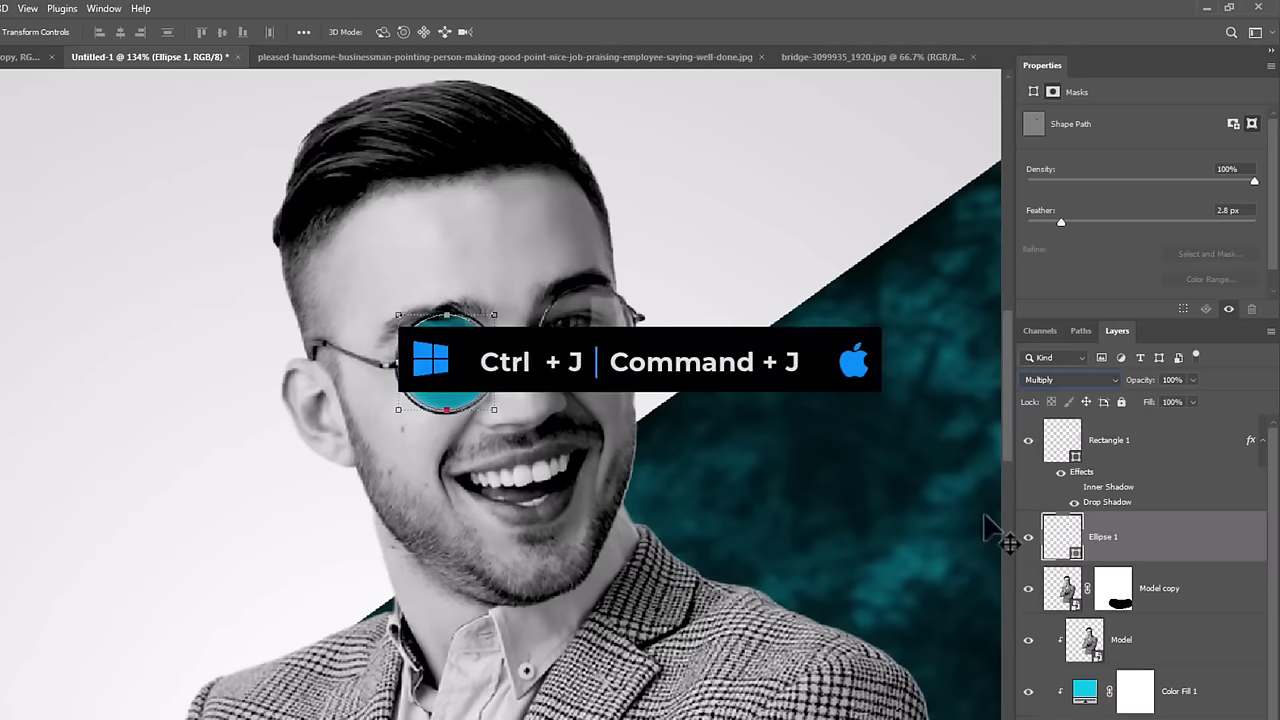
key(ctrl+j)
drag(449, 405, 589, 375)
Step: Group the model, lens tints and layers down to Rectangle 1 copy as 'model and shape'
key(ctrl+0)
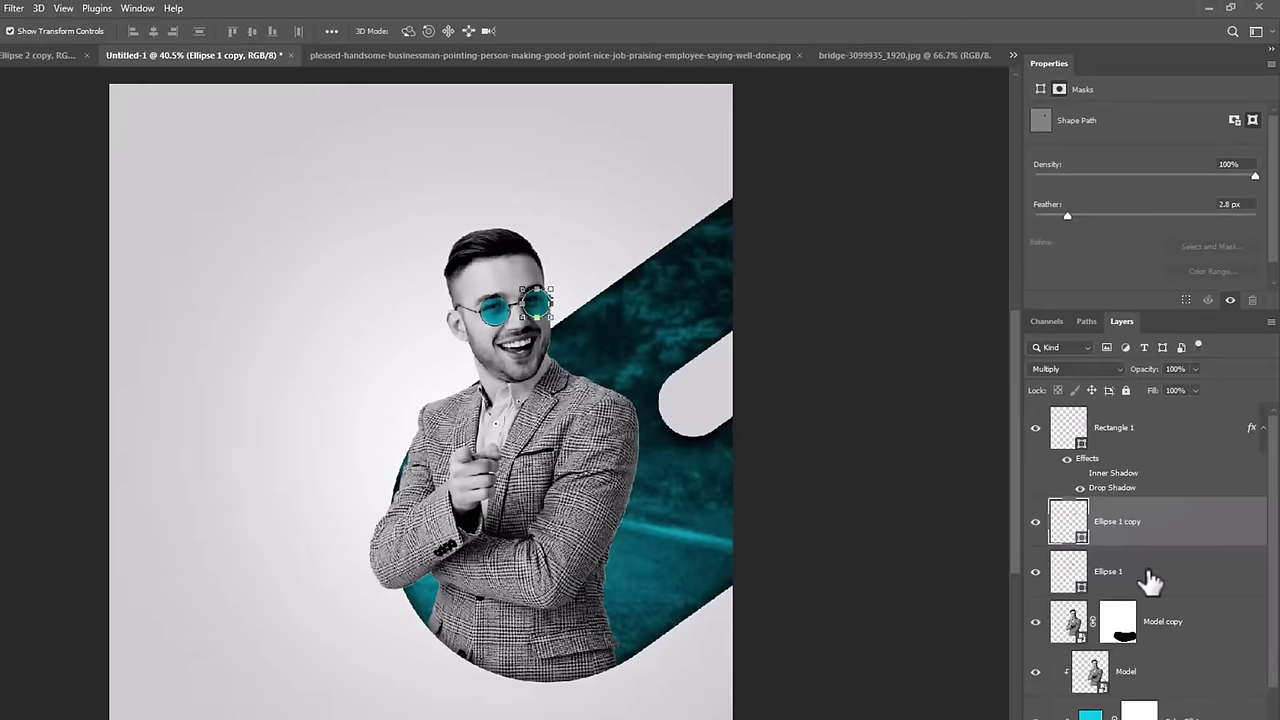
scroll(1182, 675, down, 2)
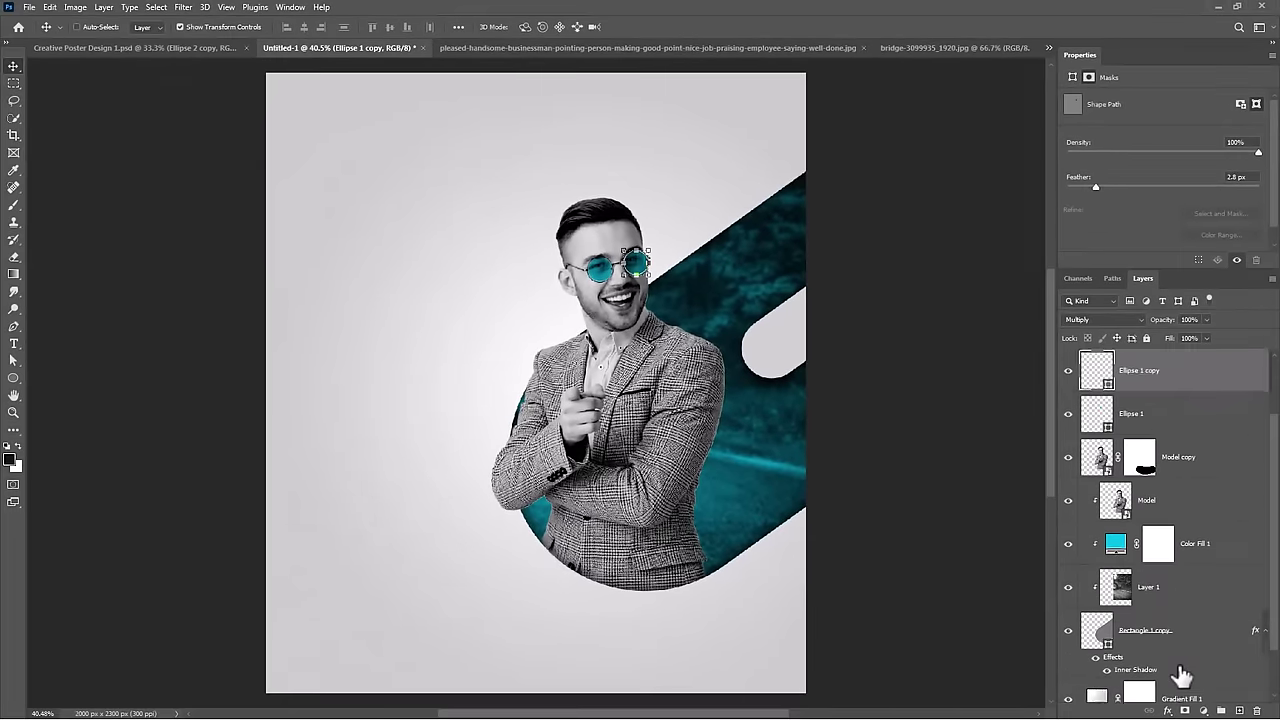
scroll(1182, 650, down, 1)
key(shift)
shift+click(1199, 592)
key(ctrl+g)
text(model and shape)
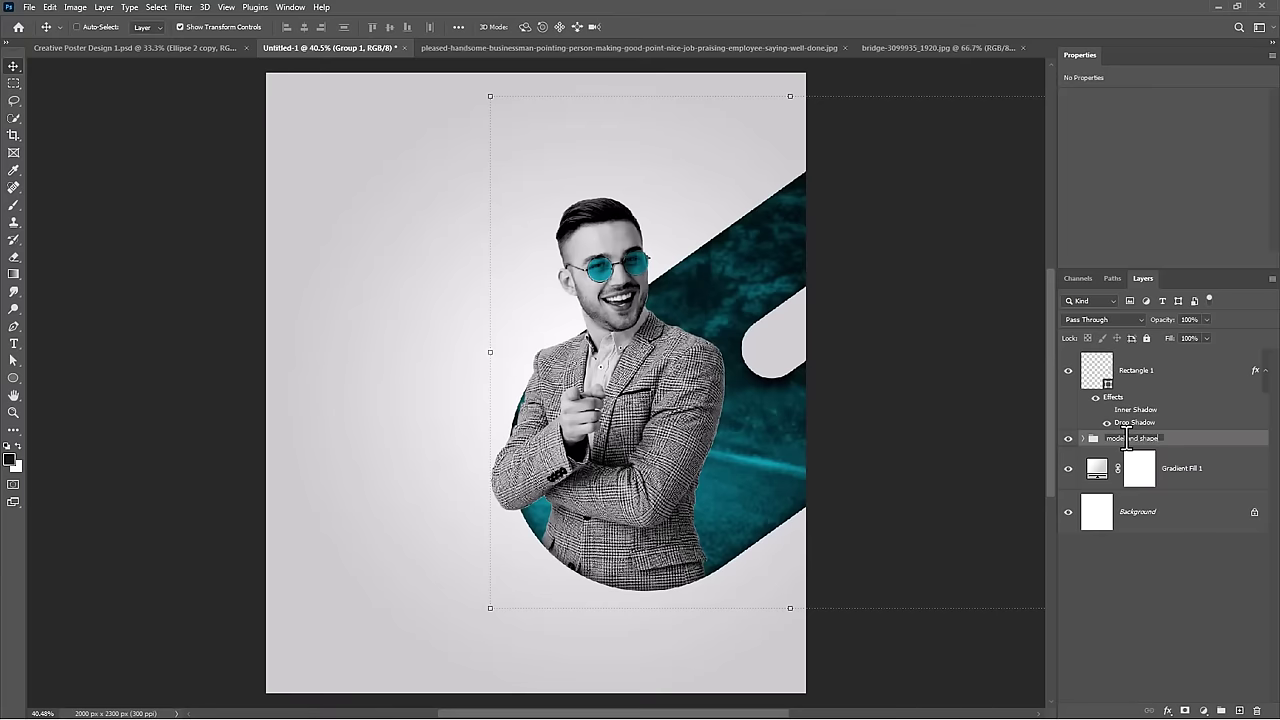
key(Return)
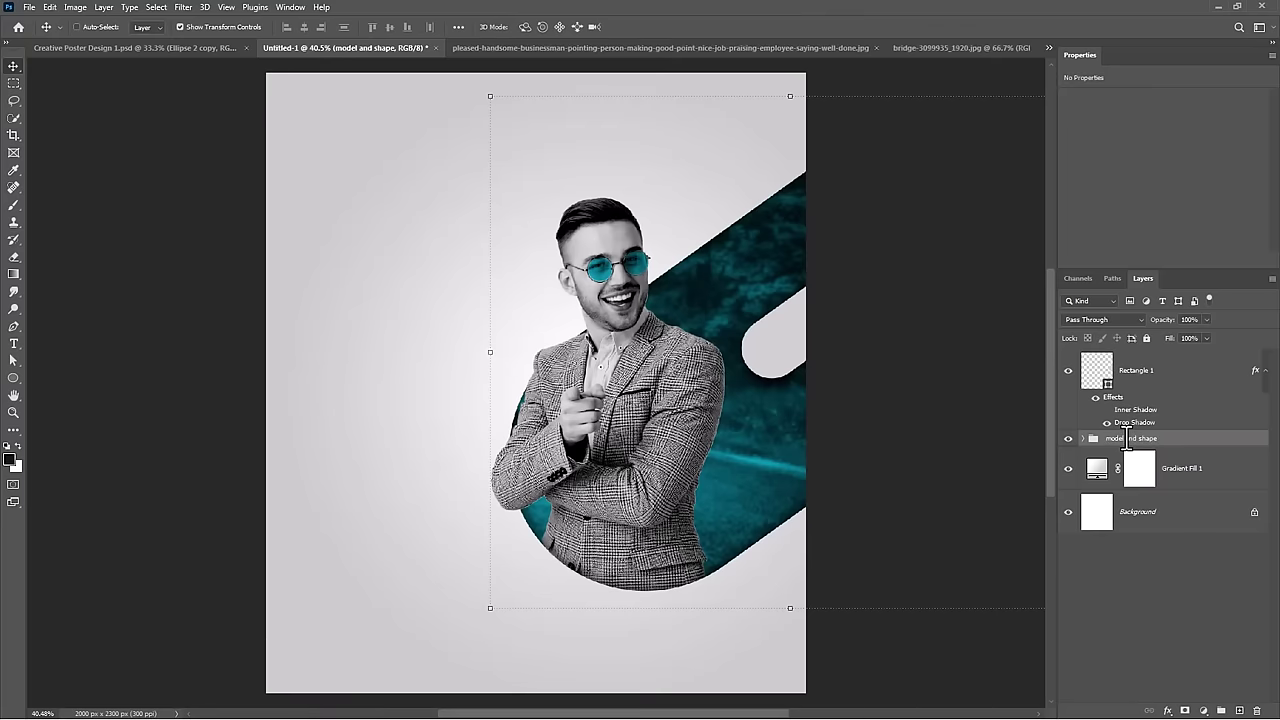
click(1068, 439)
click(1192, 372)
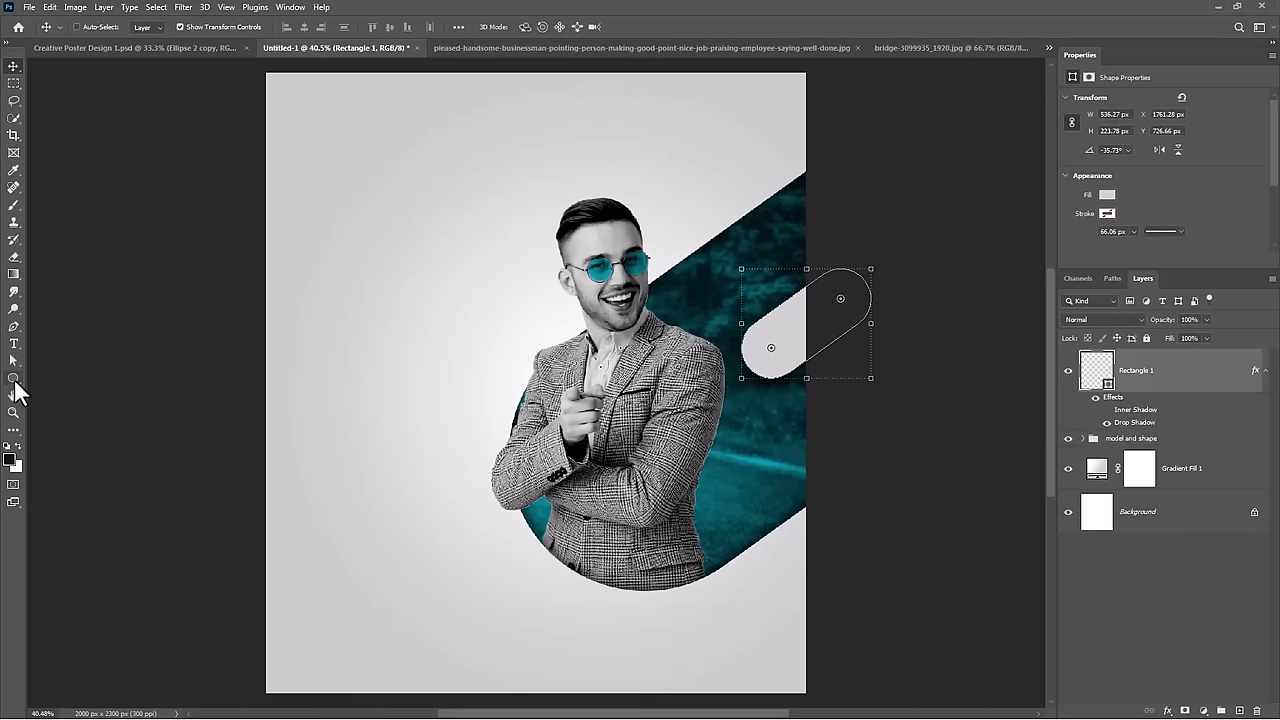
Step: Draw a dark grey pill, Rectangle 2, and tilt it about −33.61° across the poster's bottom
click(13, 378)
click(115, 375)
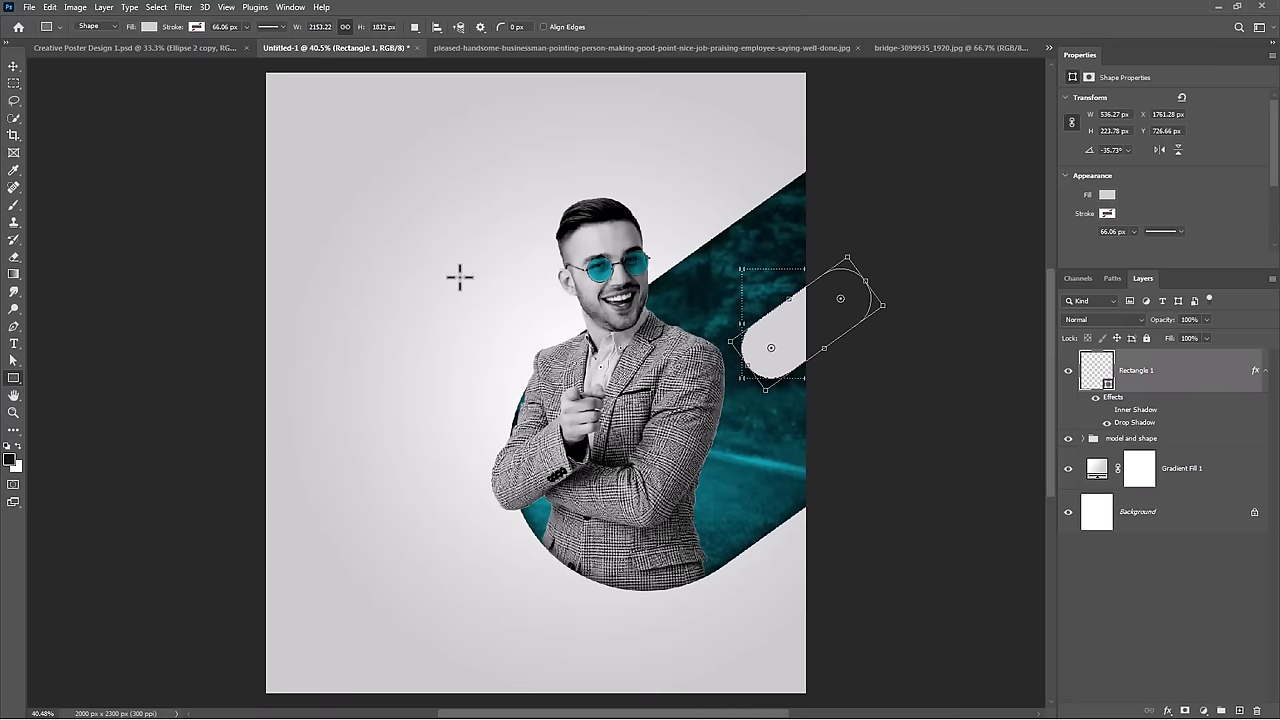
mouse_move(345, 265)
mouse_down()
mouse_move(610, 335)
mouse_move(621, 353)
mouse_up()
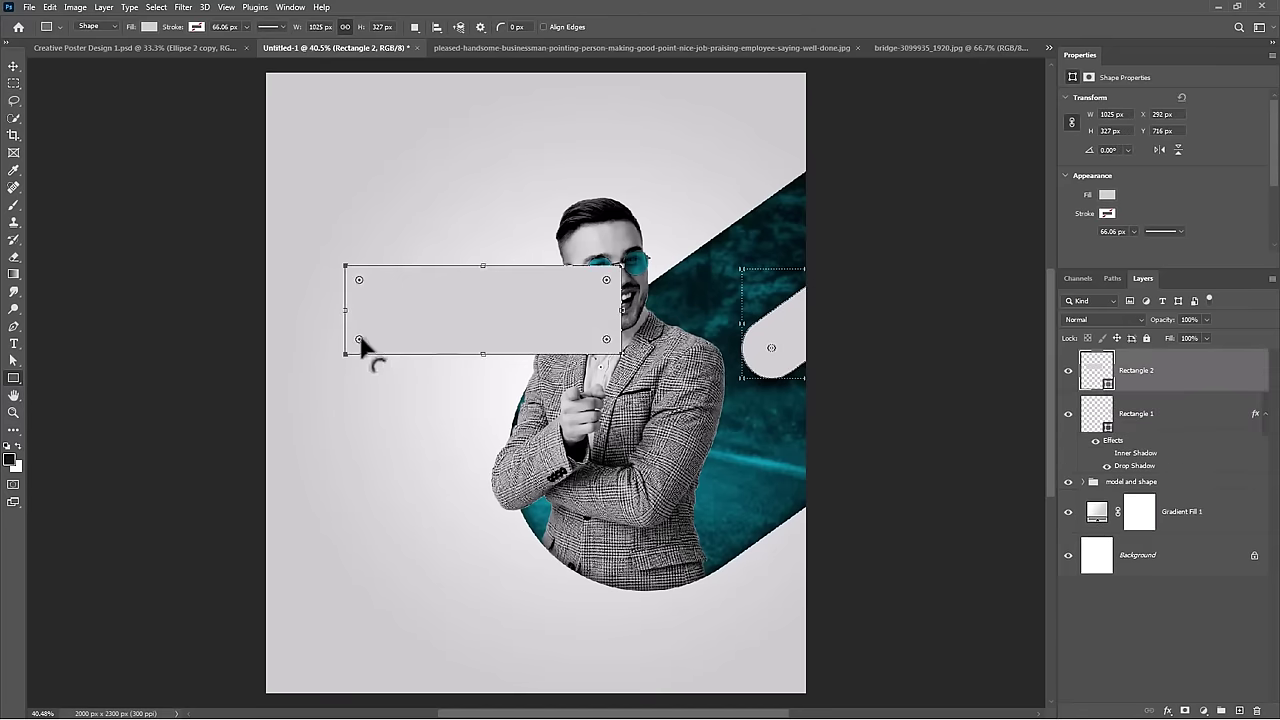
drag(359, 339, 529, 334)
click(149, 26)
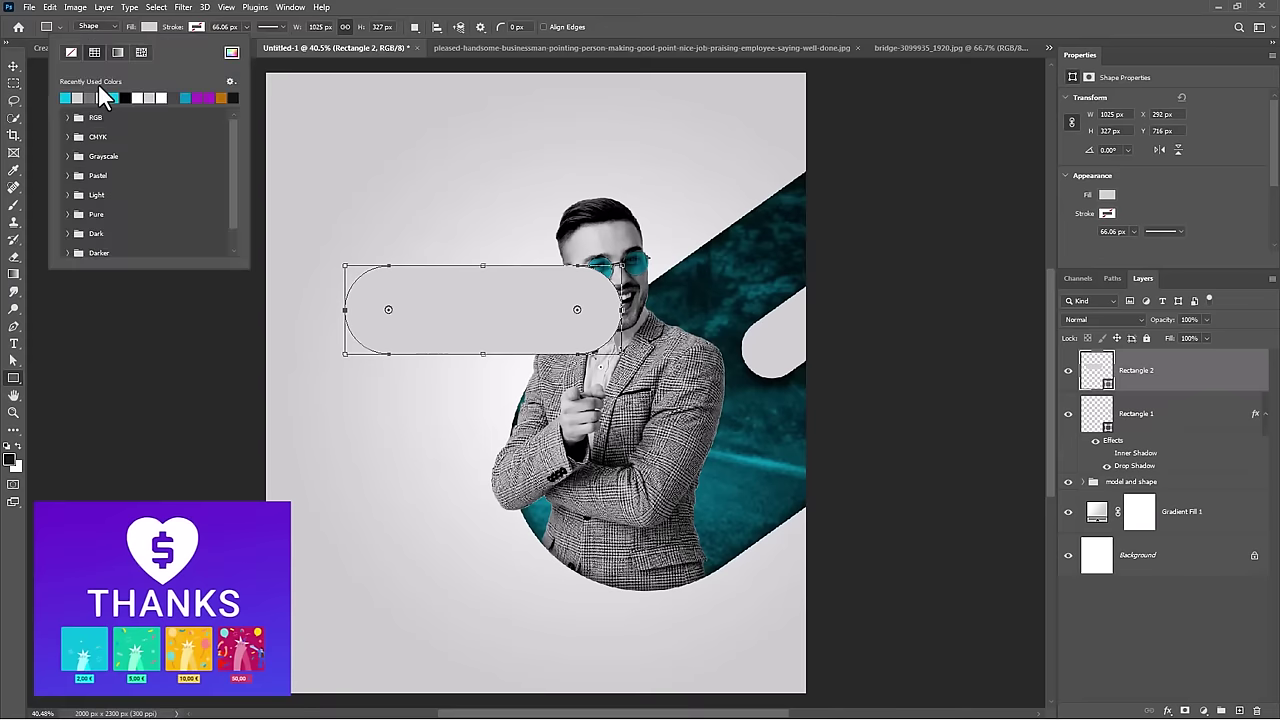
click(100, 97)
key(ctrl+t)
mouse_move(525, 343)
mouse_down()
mouse_move(501, 640)
mouse_move(556, 604)
mouse_move(815, 630)
mouse_move(700, 590)
mouse_move(700, 576)
mouse_up()
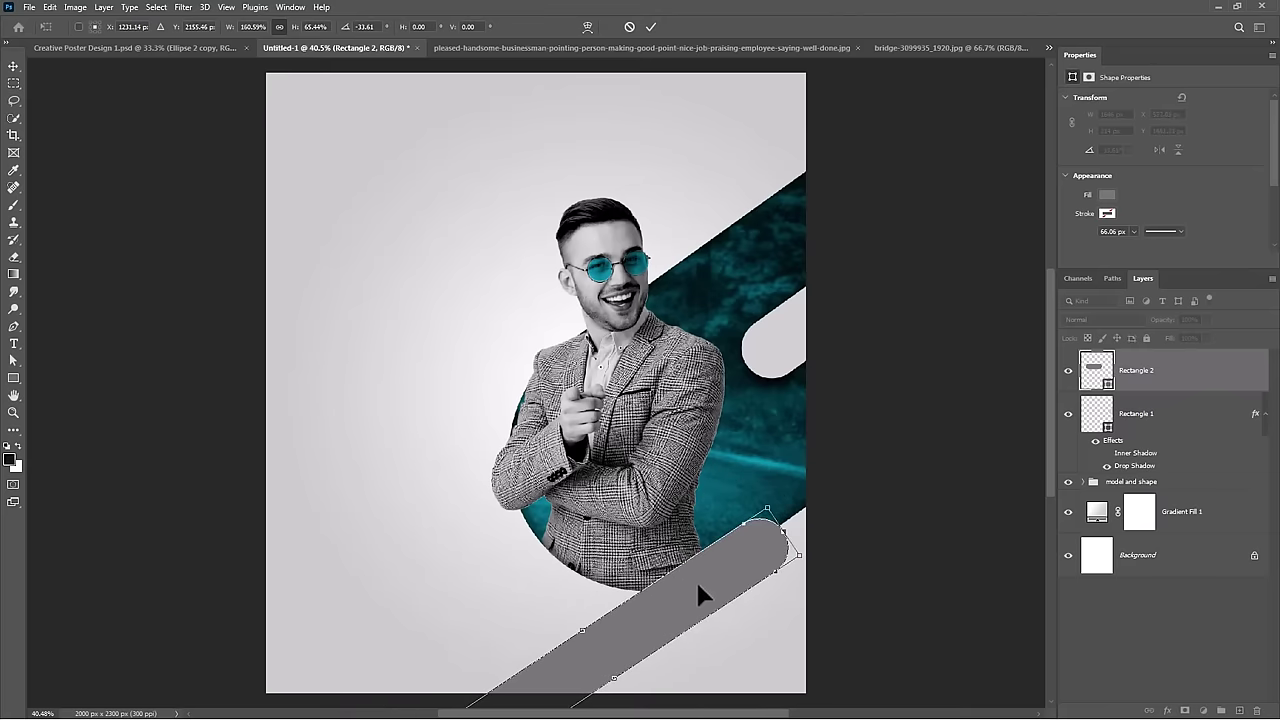
key(Return)
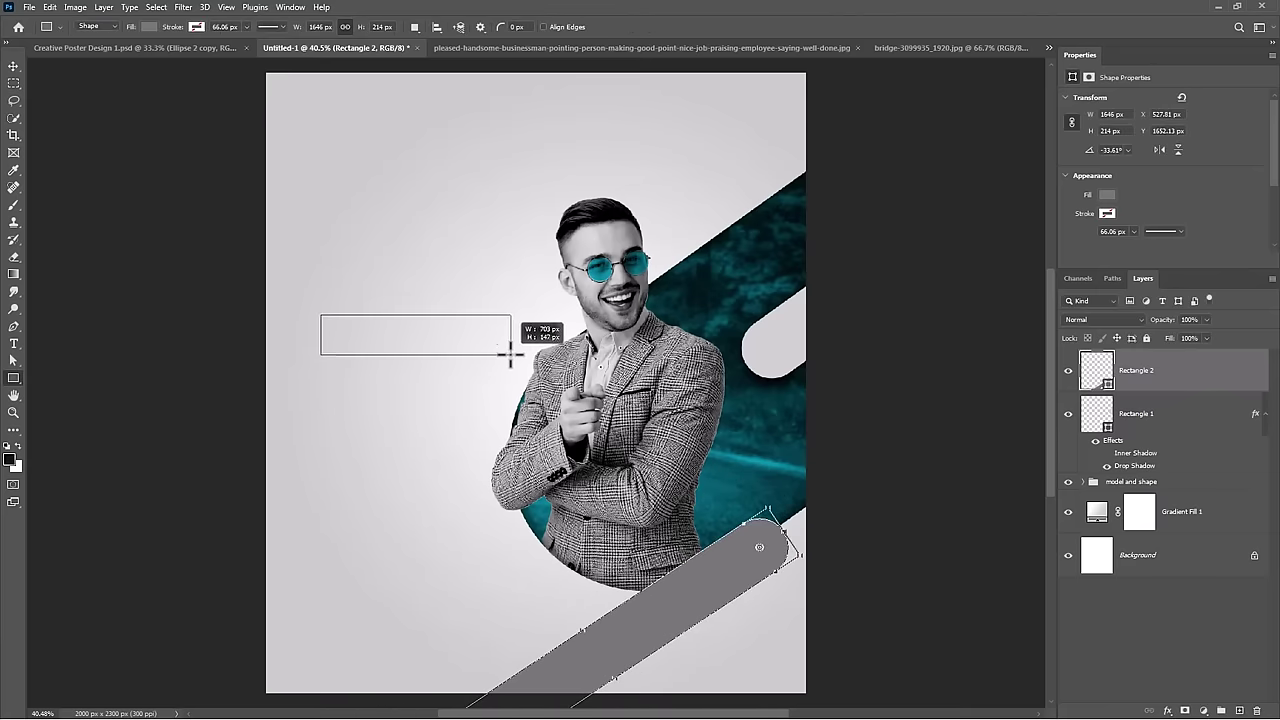
Step: Draw a second grey pill, rotate it to the diagonal and shrink it at the top right
mouse_move(320, 314)
mouse_down()
mouse_move(518, 347)
mouse_move(463, 349)
mouse_up()
scroll(493, 342, up, 1)
scroll(493, 342, up, 2)
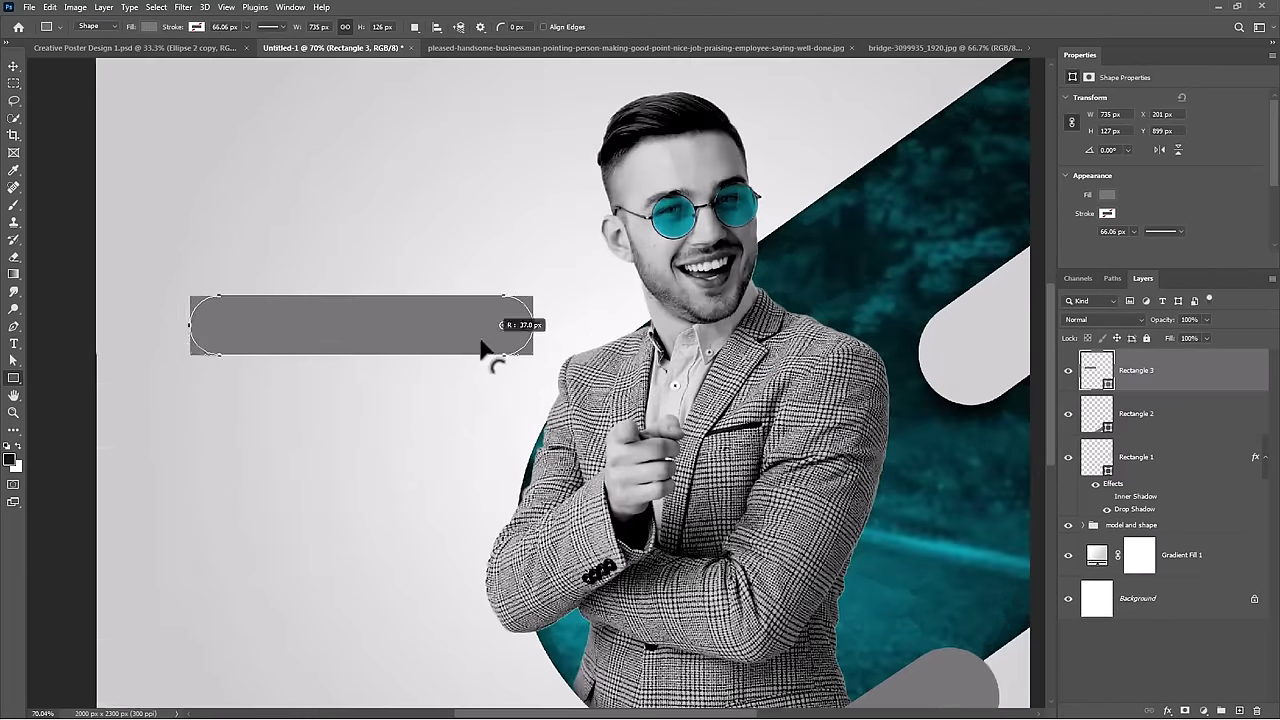
scroll(463, 349, down, 3)
key(ctrl+t)
drag(522, 306, 742, 179)
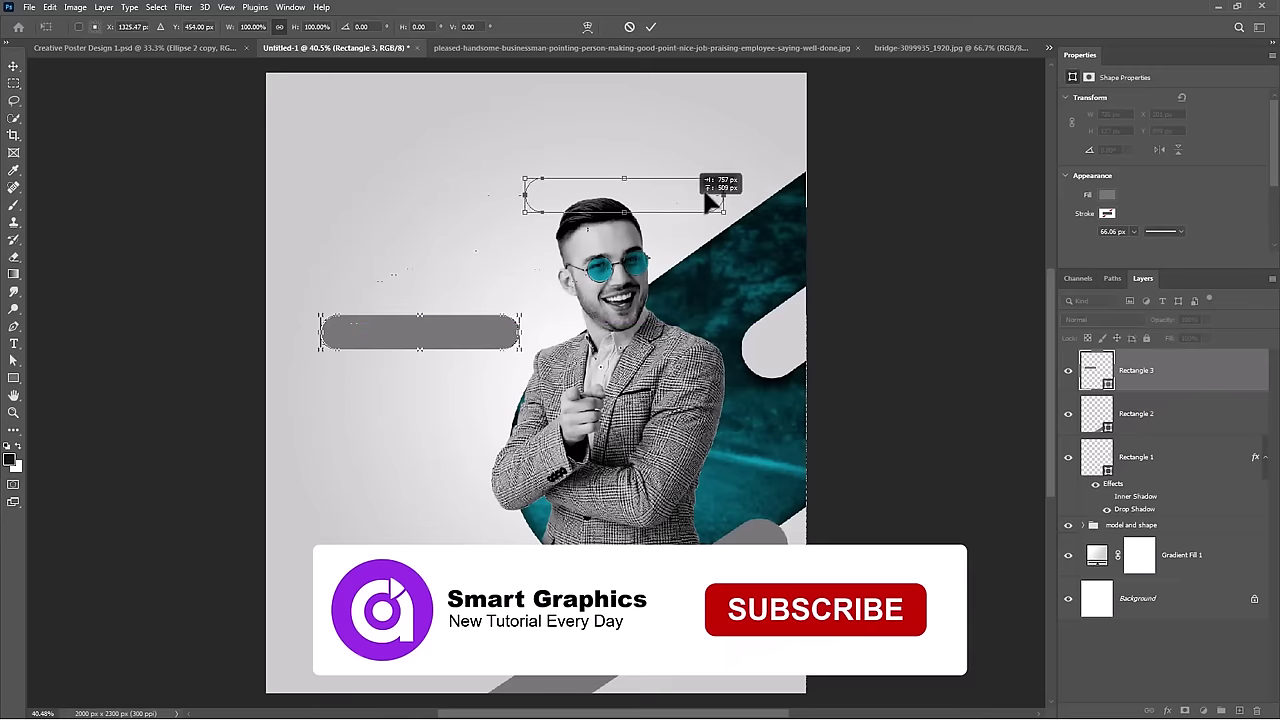
drag(829, 151, 720, 147)
mouse_move(740, 97)
mouse_down()
mouse_move(815, 148)
mouse_move(846, 120)
mouse_up()
key(Return)
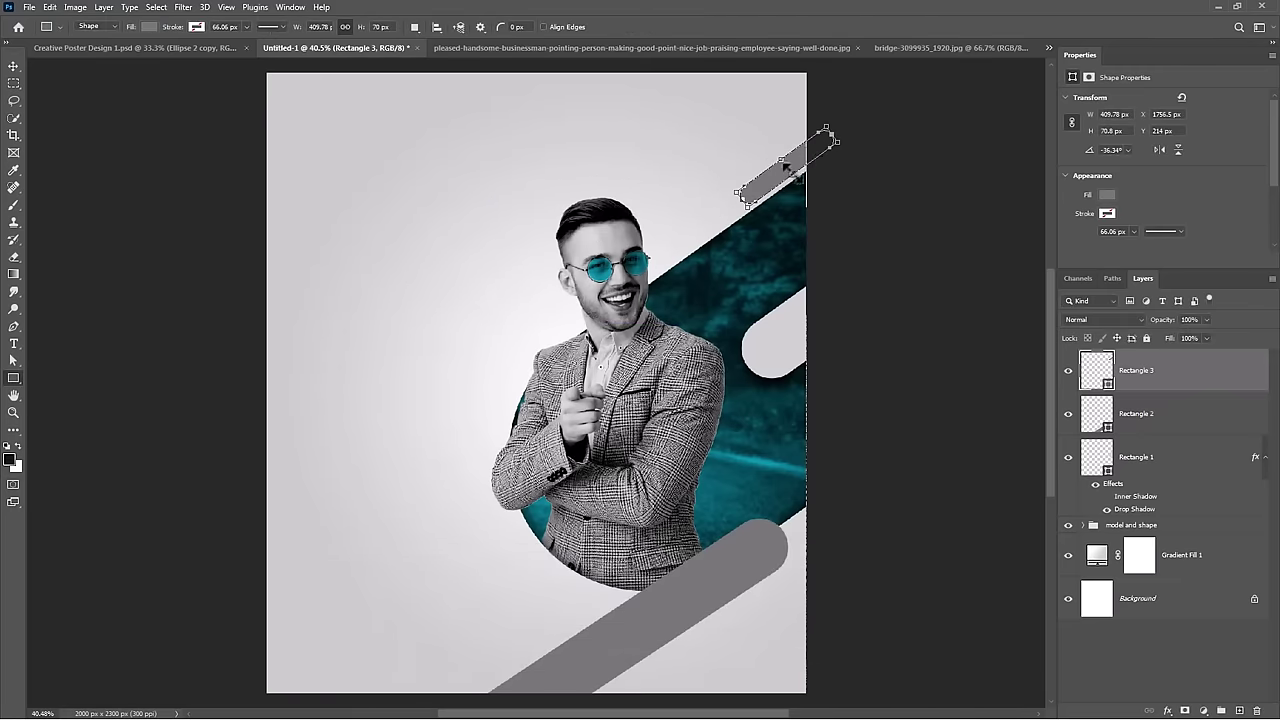
key(ctrl+t)
key(Return)
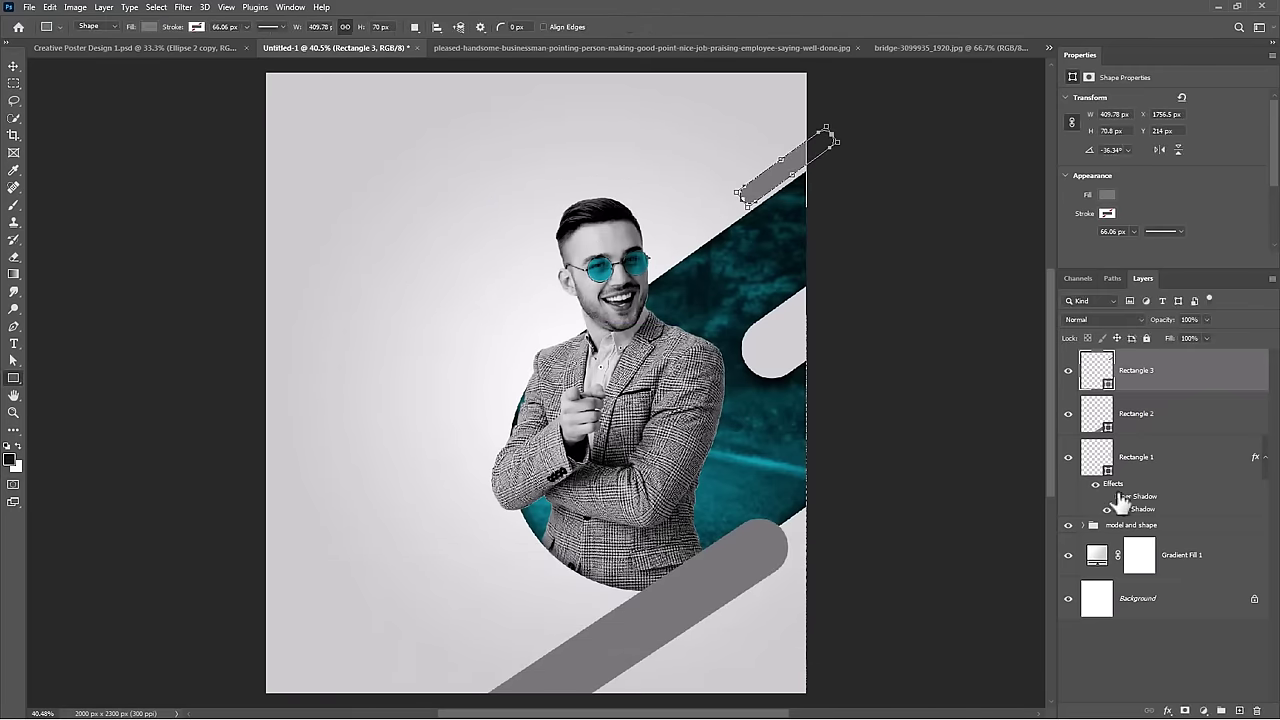
Step: Duplicate the small pill and place the copy at the poster's left edge
key(ctrl+j)
key(v)
drag(774, 195, 253, 410)
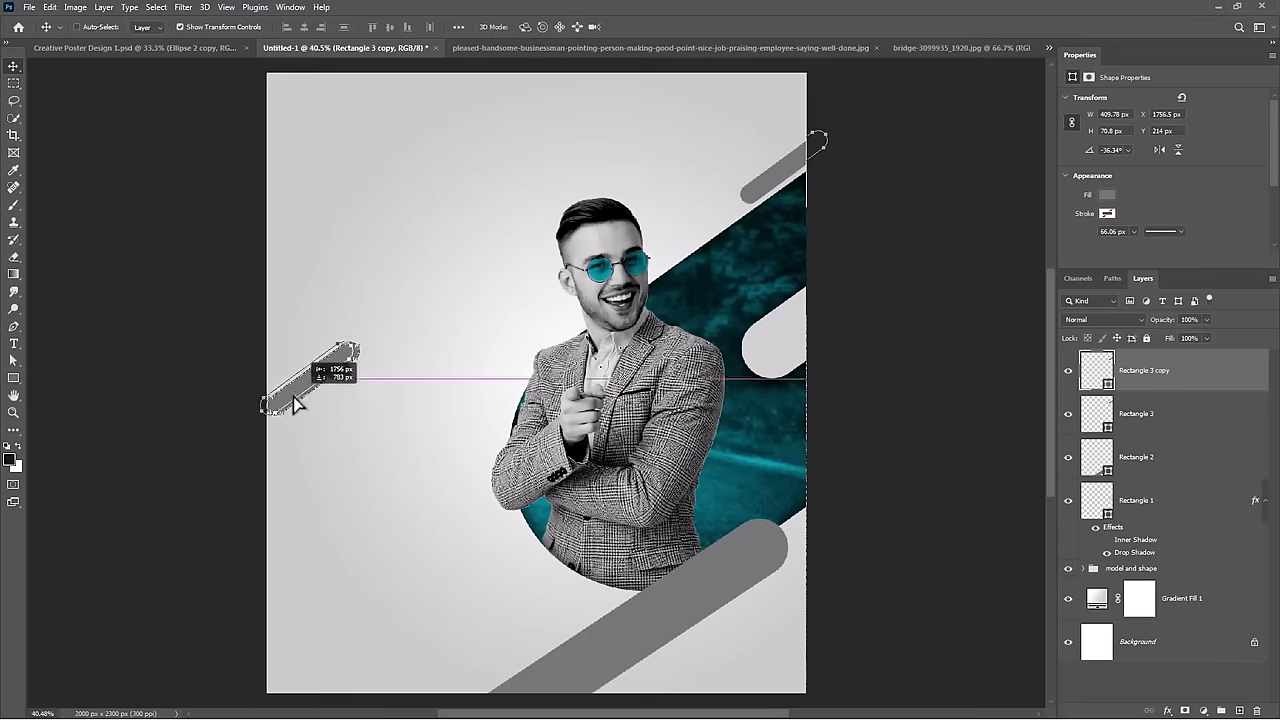
Step: Move the three pill layers below 'model and shape' and group them as 'shape 1'
shift+click(1162, 478)
drag(1186, 480, 1172, 572)
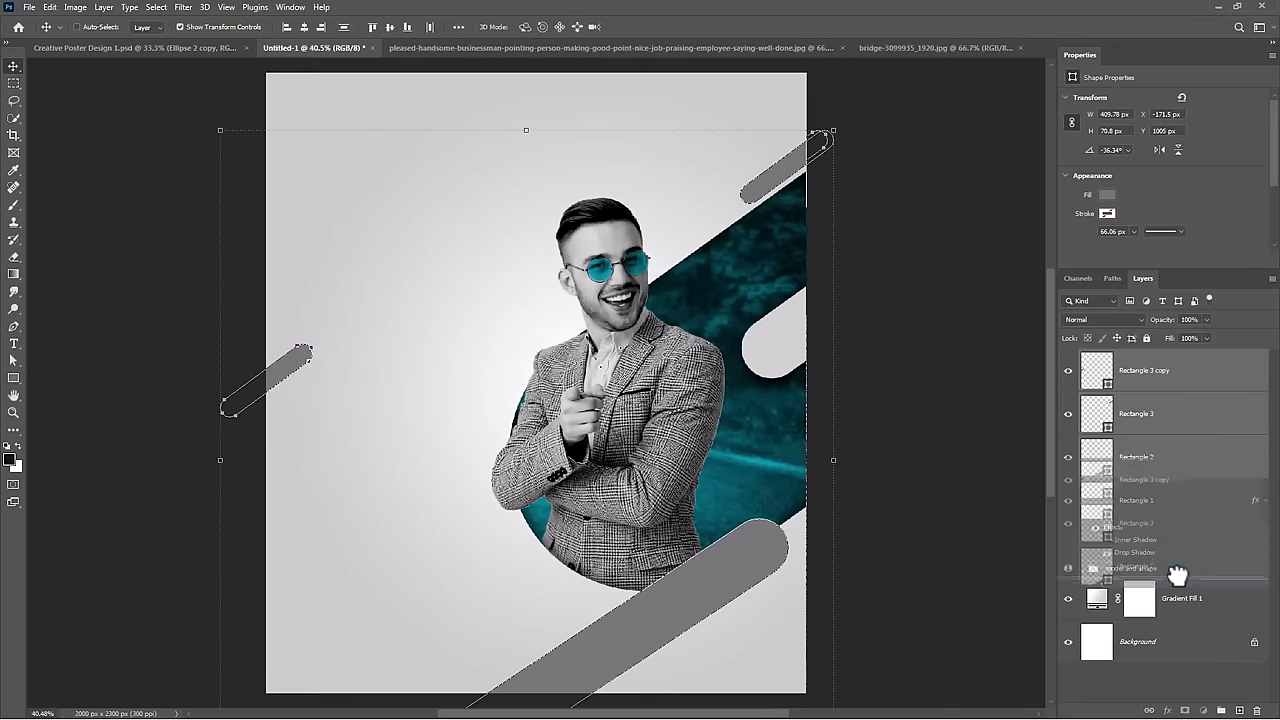
key(ctrl+g)
text(sh)
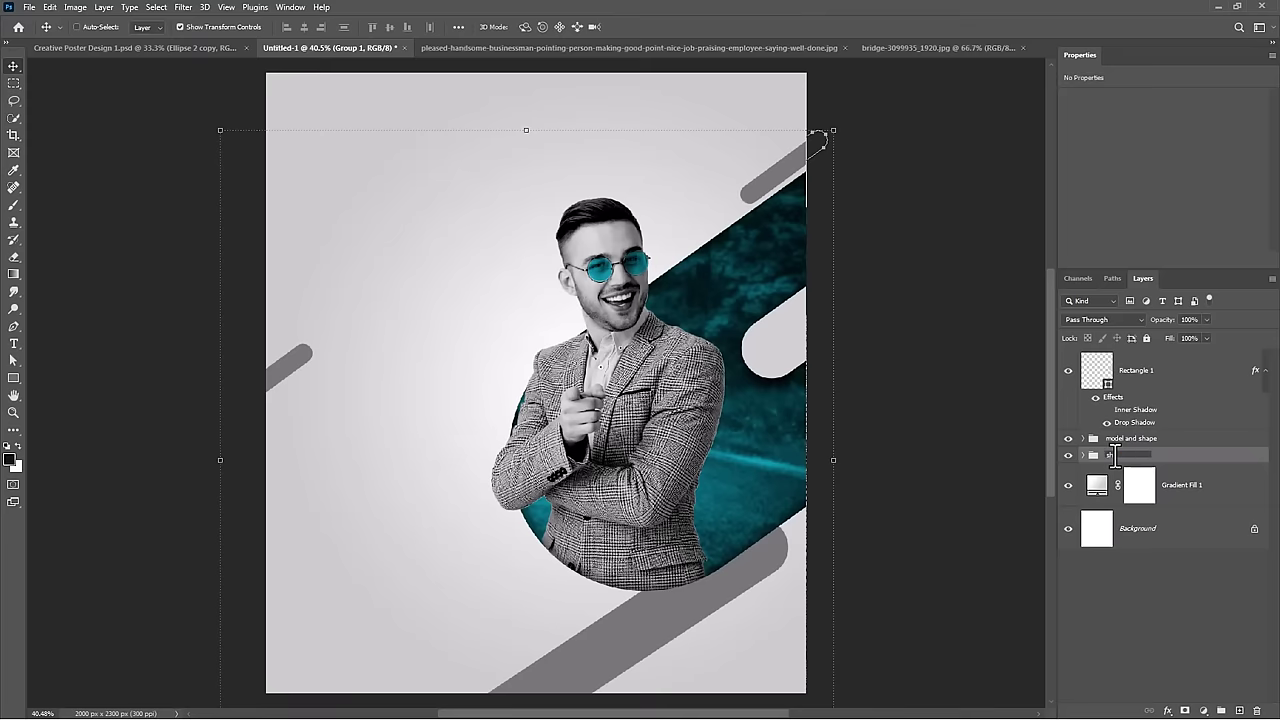
text(ape 1)
key(Return)
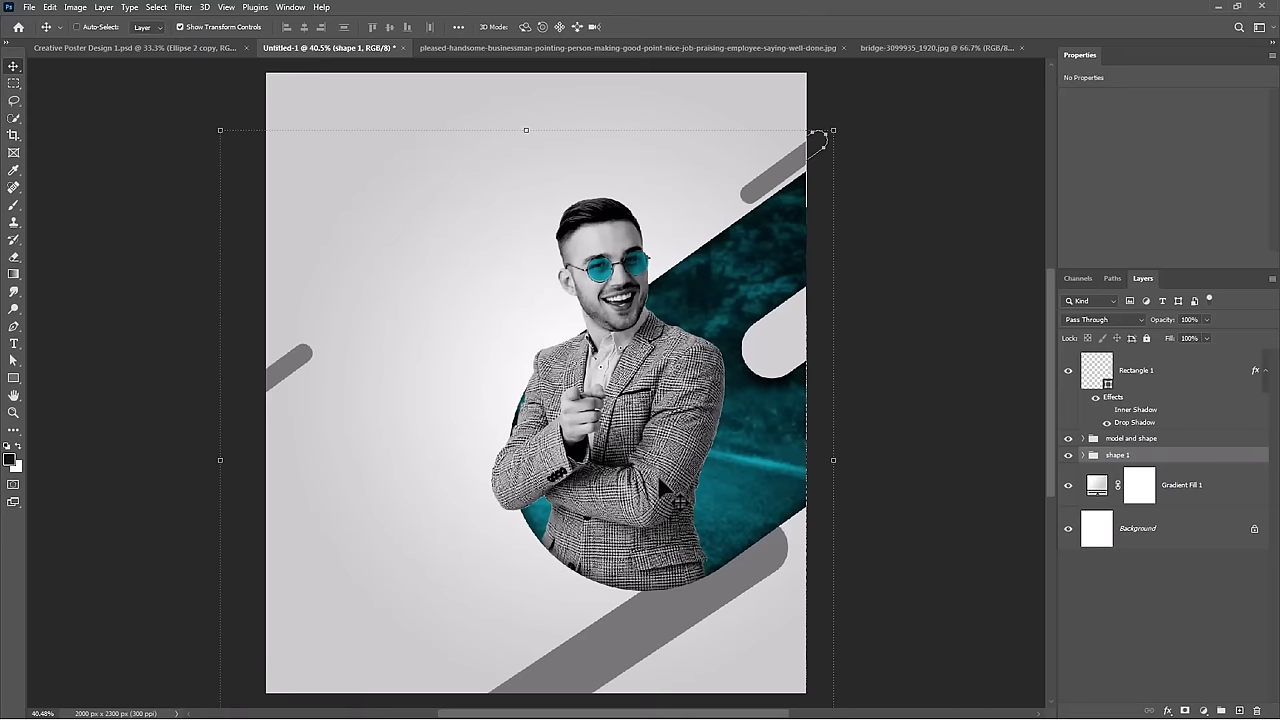
scroll(679, 501, down, 3)
scroll(650, 480, up, 3)
scroll(614, 457, down, 2)
scroll(625, 462, down, 2)
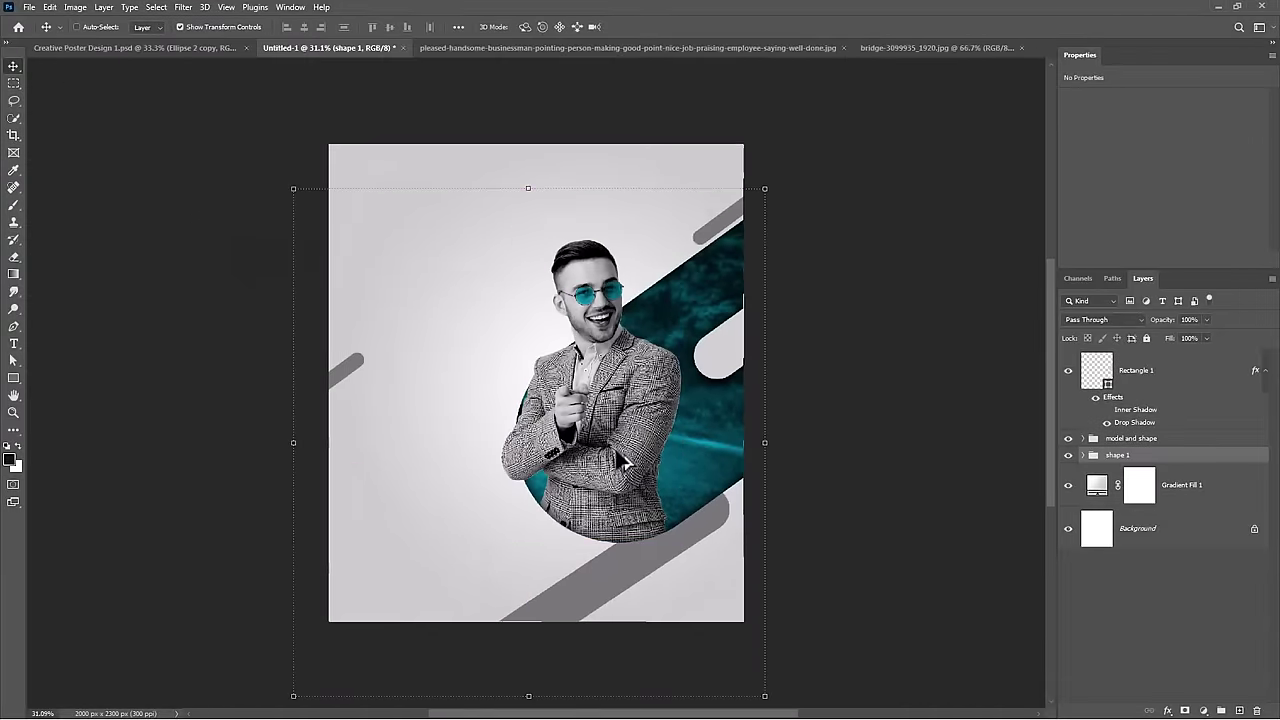
scroll(346, 217, up, 2)
Step: Add a 'we are' text layer, resized and placed at the poster's upper left
drag(646, 314, 628, 409)
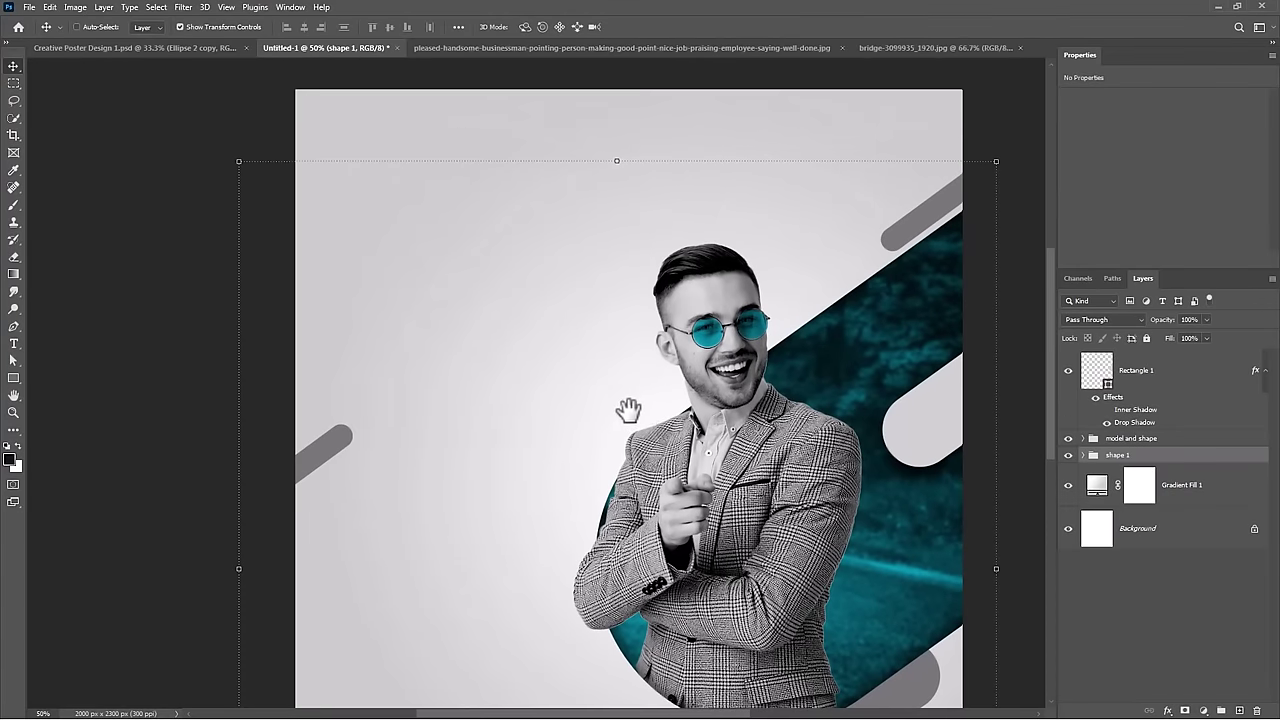
key(t)
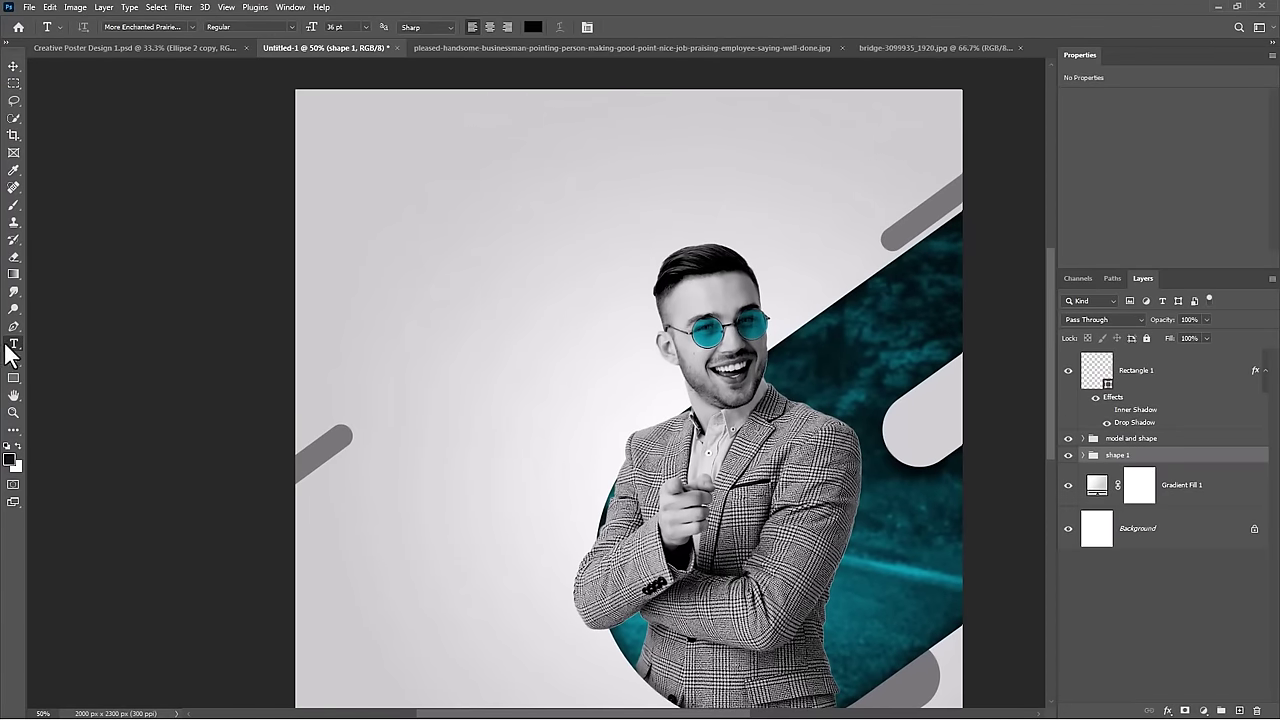
click(449, 249)
text(we)
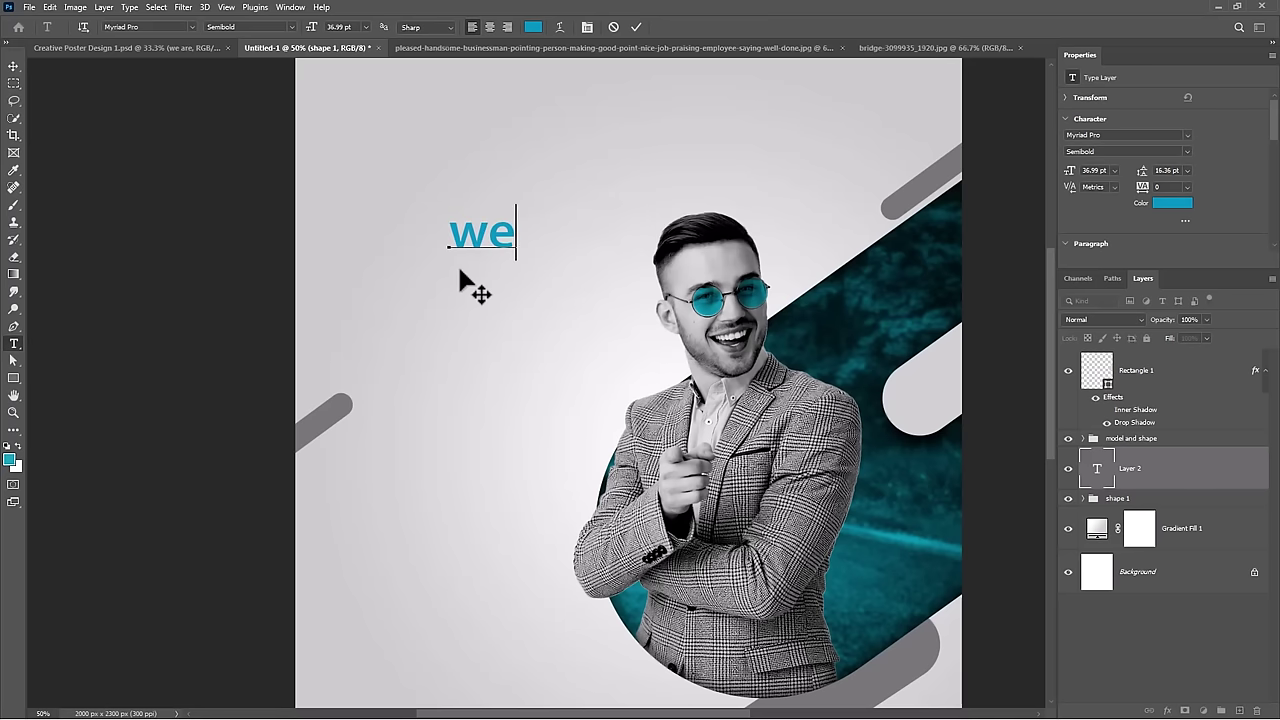
text( are)
key(ctrl+Return)
key(ctrl+t)
drag(594, 251, 401, 205)
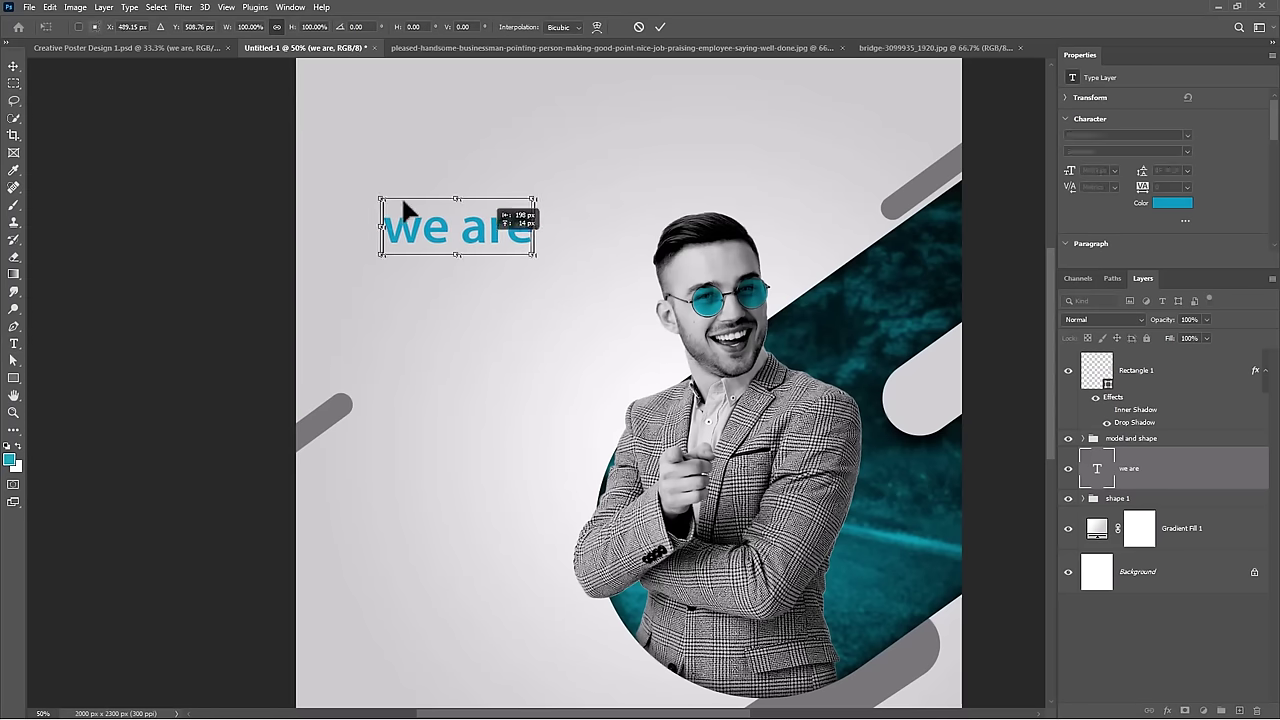
mouse_move(535, 254)
mouse_down()
mouse_move(466, 238)
mouse_move(466, 276)
mouse_up()
key(Return)
Step: Change the copied line to 'Creative' in Pacifico and place it beneath 'we are'
double_click(1096, 468)
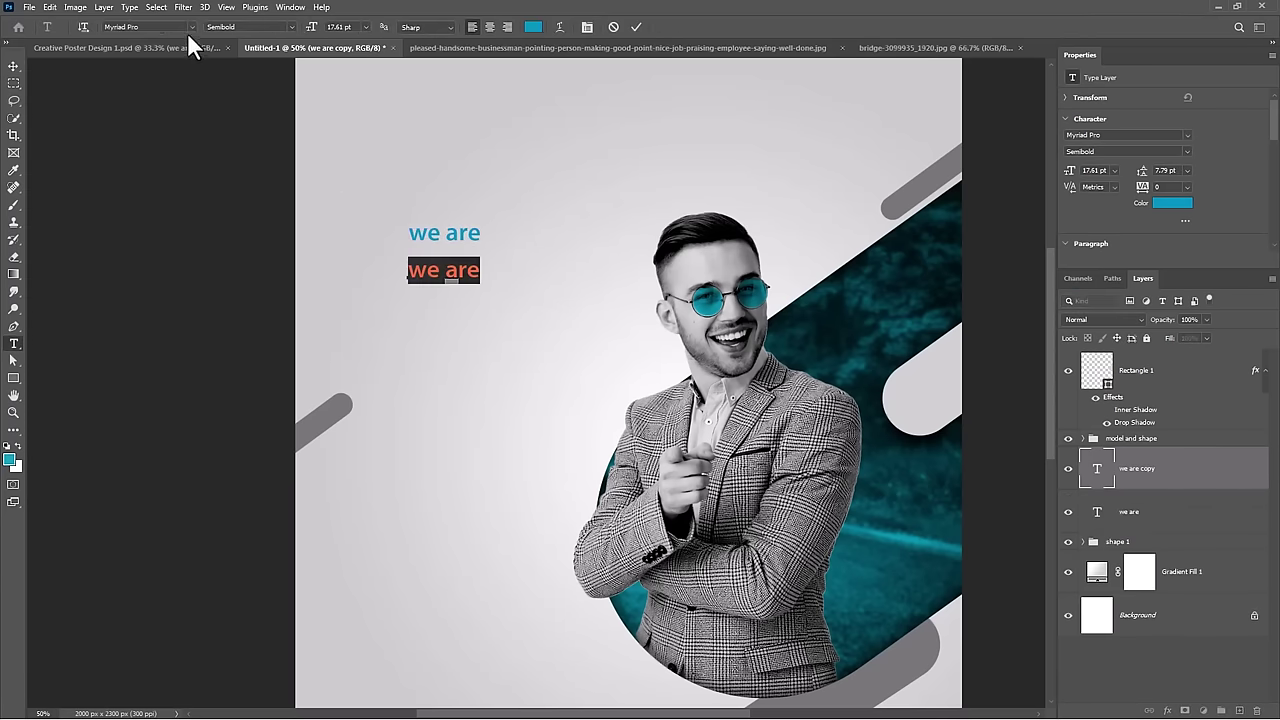
click(193, 27)
scroll(330, 150, up, 5)
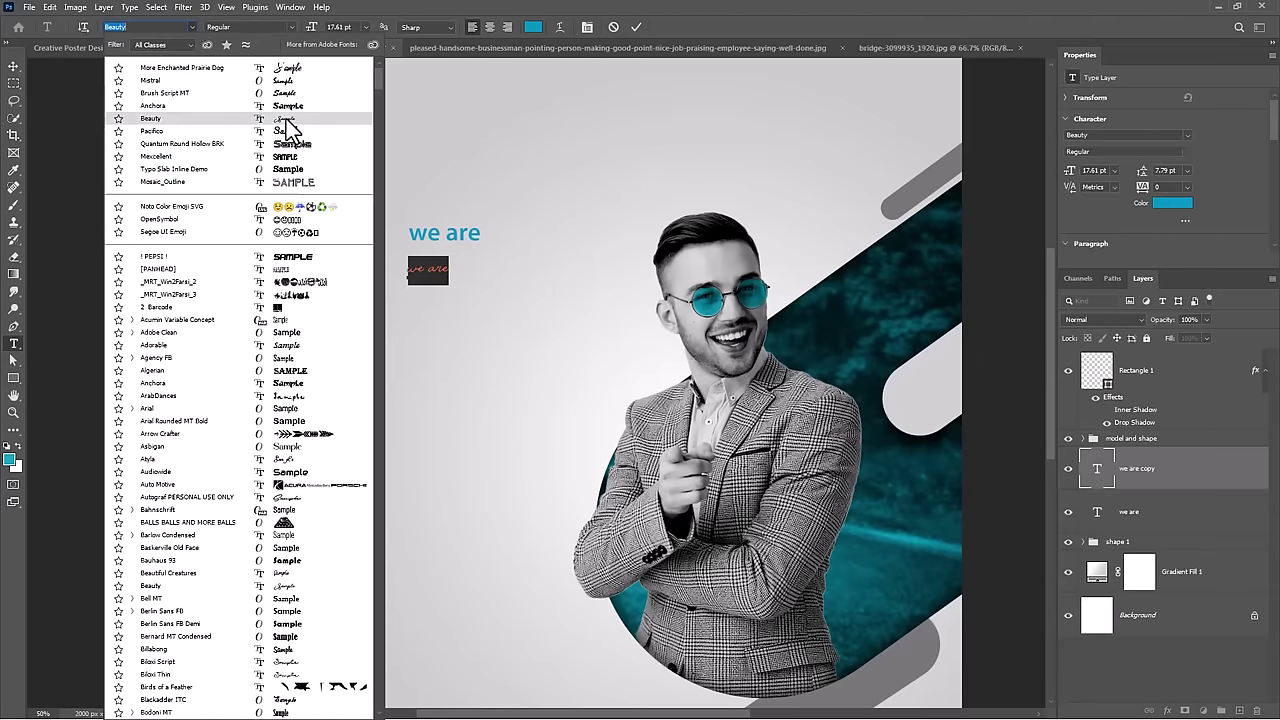
click(290, 131)
text(c)
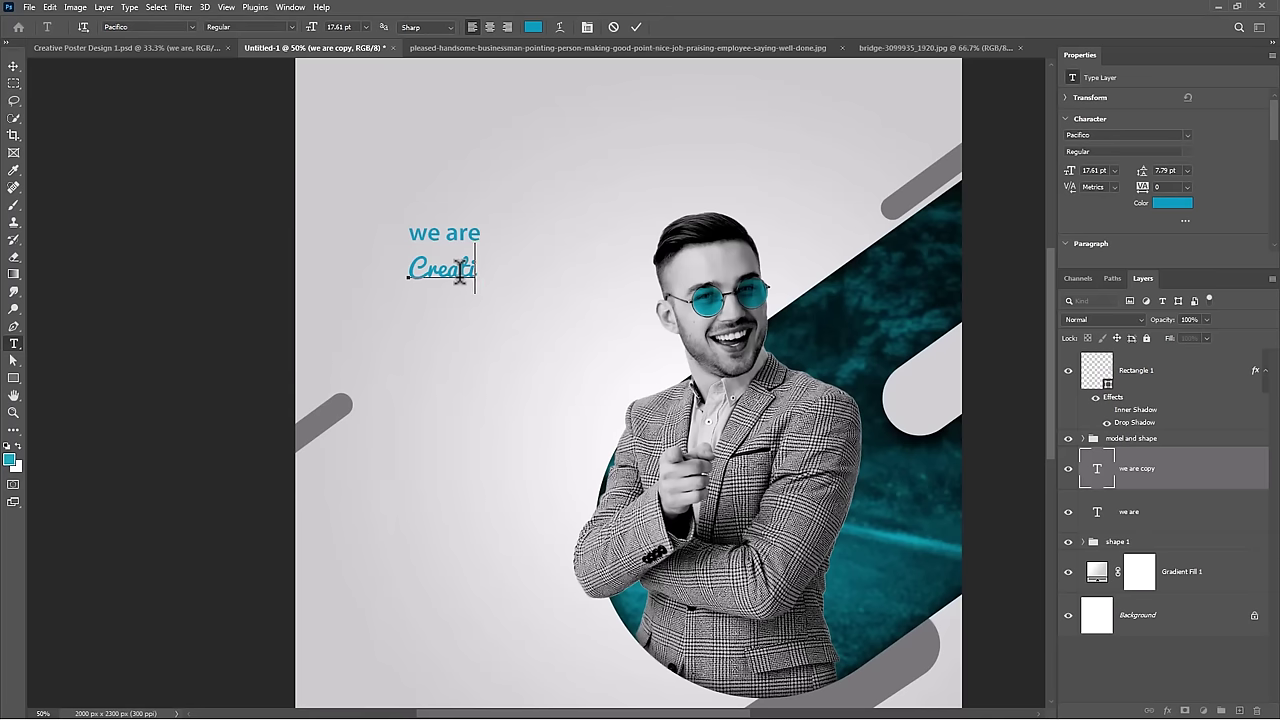
text(ve)
mouse_move(491, 286)
mouse_down()
mouse_move(478, 265)
mouse_move(545, 294)
mouse_up()
key(Return)
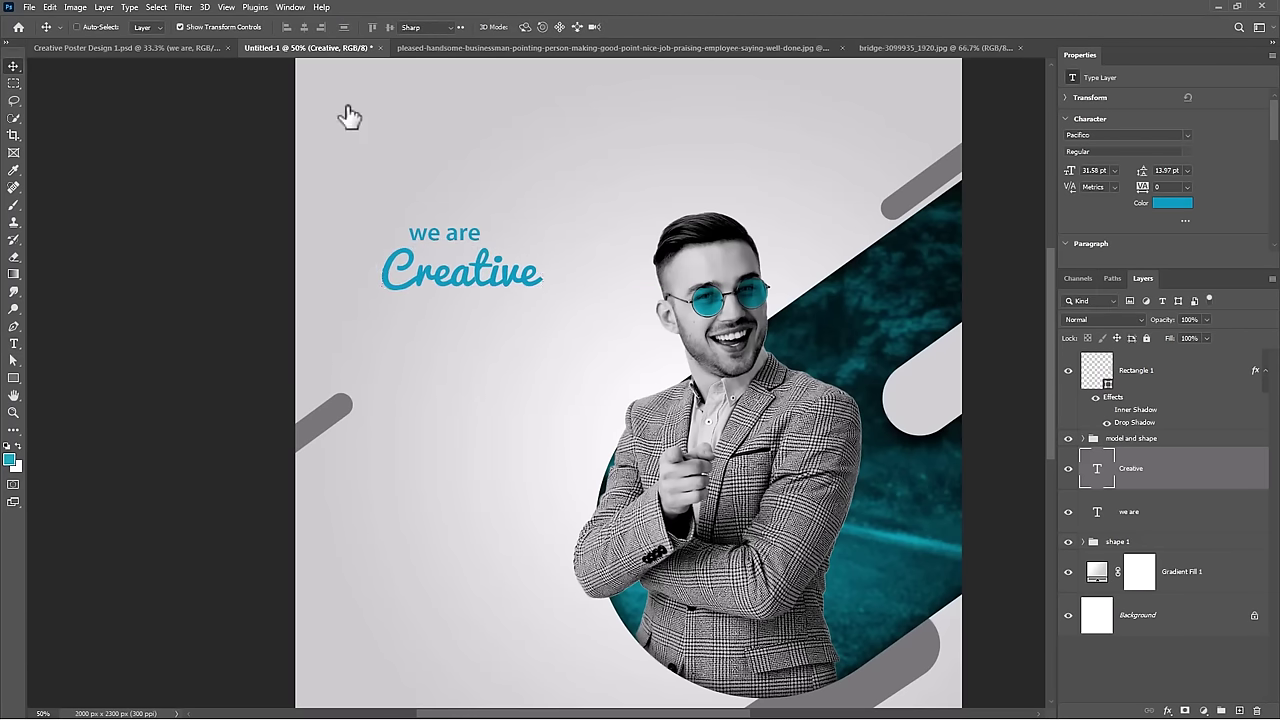
Step: Recolour the Creative text dark
double_click(1097, 468)
click(1172, 202)
click(851, 523)
click(1163, 382)
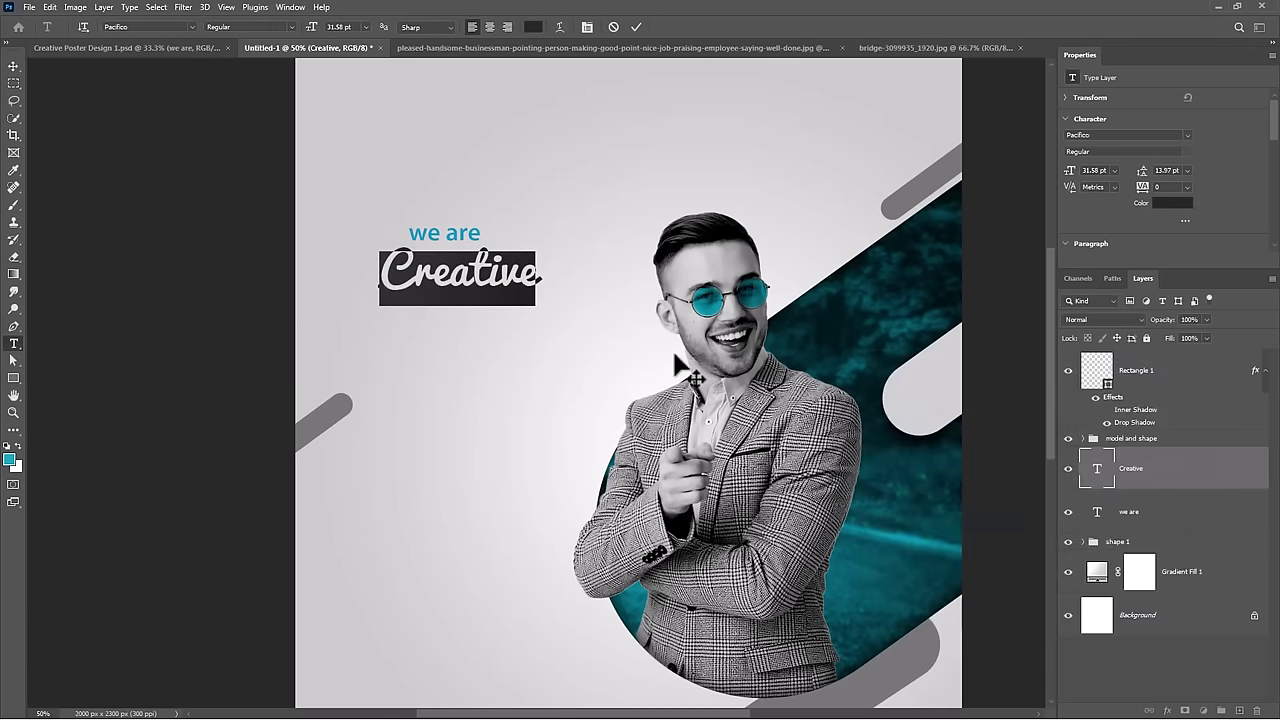
key(ctrl+Return)
Step: Turn a copy of 'we are' into a teal MARKETING line under Creative, enlarged about 130%
key(v)
drag(458, 242, 458, 322)
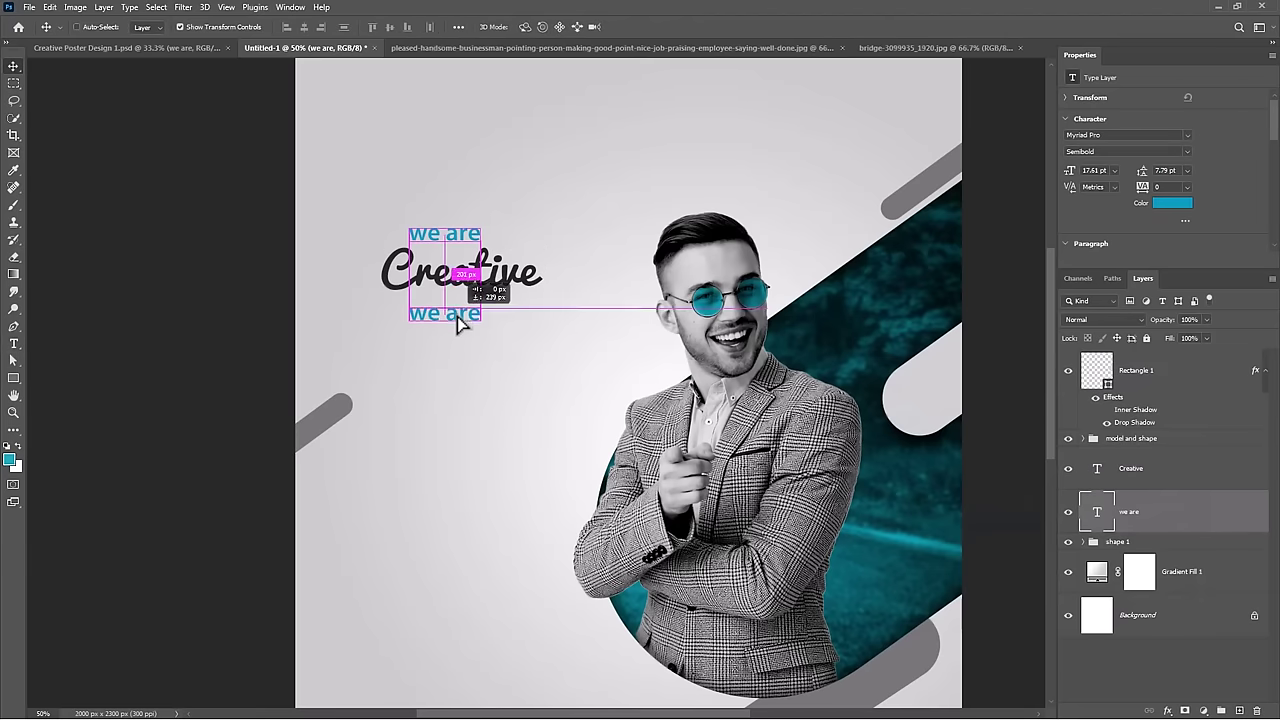
key(t)
triple_click(456, 311)
text(MARKETING)
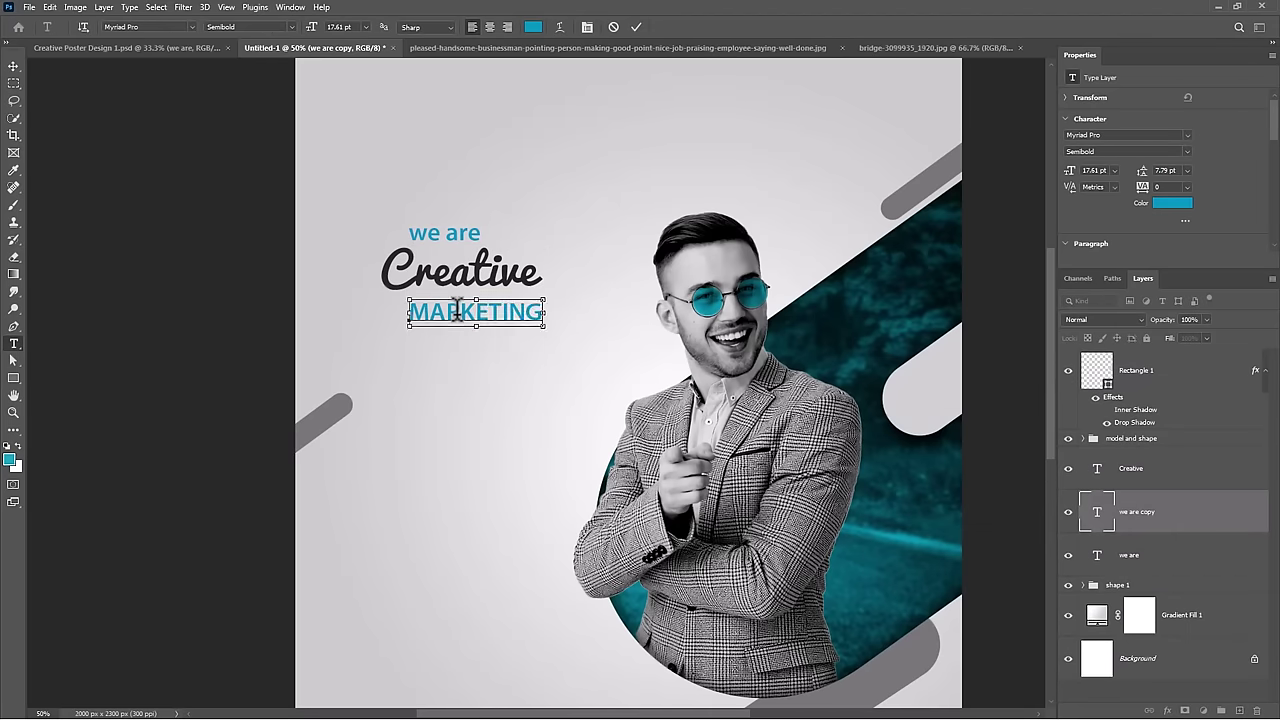
key(ctrl+Return)
key(v)
mouse_move(500, 320)
mouse_down()
mouse_move(478, 318)
mouse_move(550, 325)
mouse_up()
key(ctrl+t)
Step: Duplicate MARKETING into a dark 'AGENCY' line just beneath it
drag(528, 352, 530, 353)
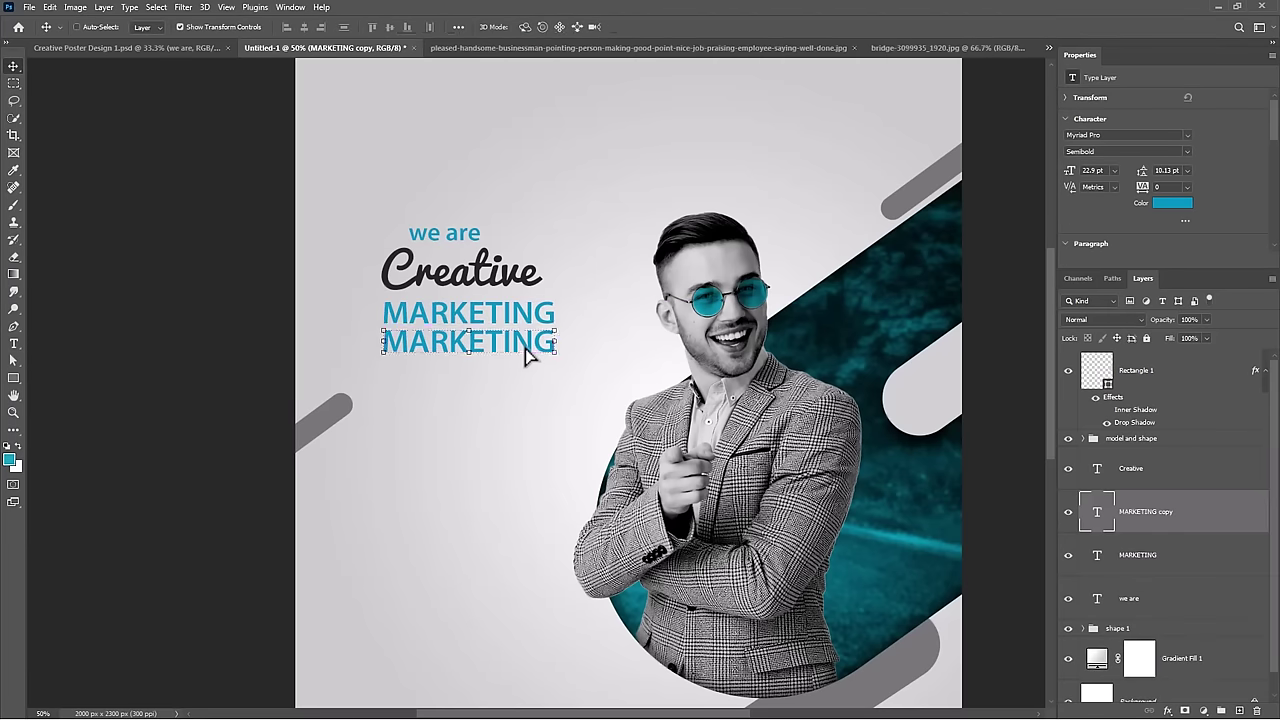
double_click(523, 342)
text(AGENCY)
key(ctrl+a)
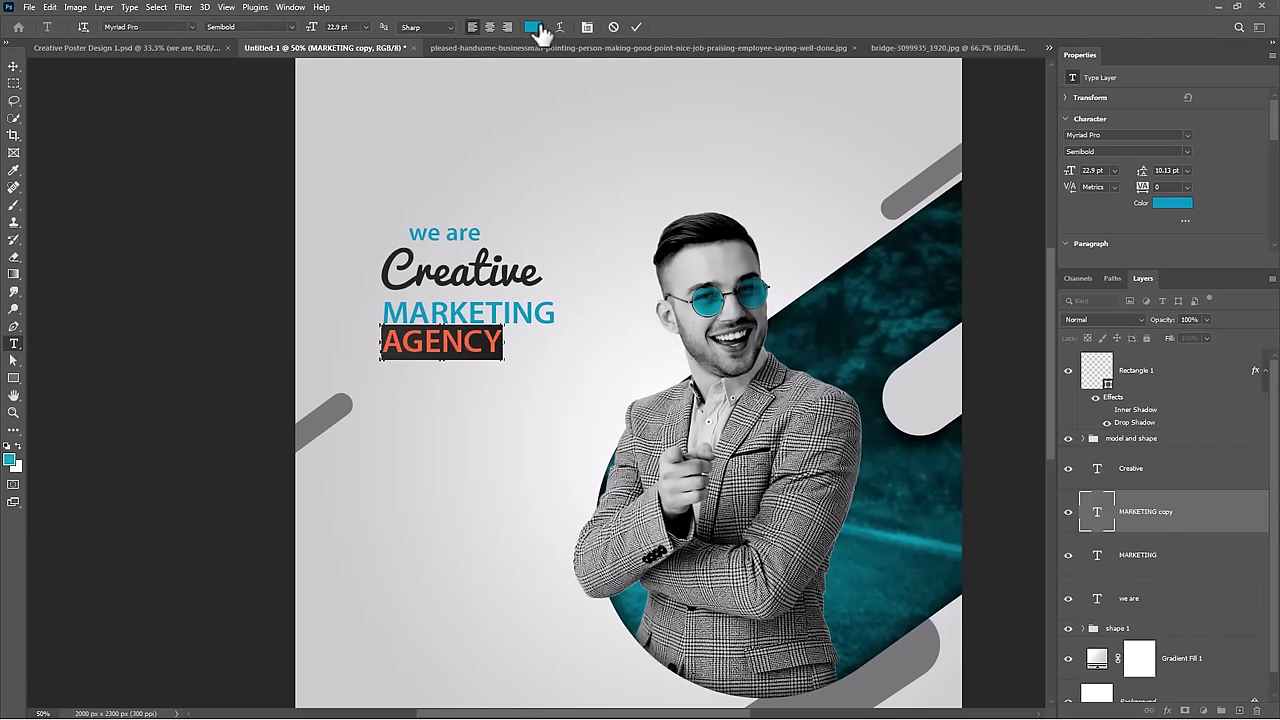
click(533, 27)
click(900, 555)
click(1174, 385)
key(ctrl+Return)
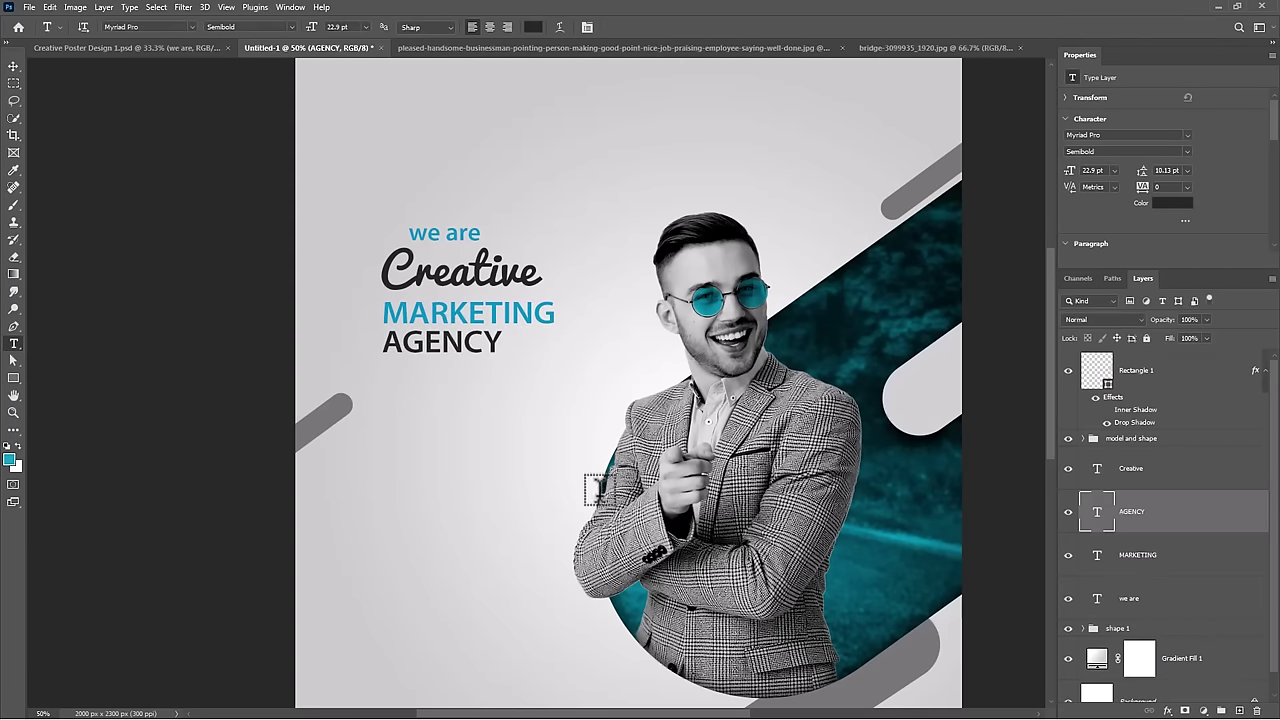
key(v)
mouse_move(475, 346)
mouse_down()
mouse_move(475, 357)
mouse_move(478, 340)
mouse_up()
Step: Shrink the 'we are' text to 14.74 pt
ctrl+click(444, 233)
drag(482, 222, 478, 236)
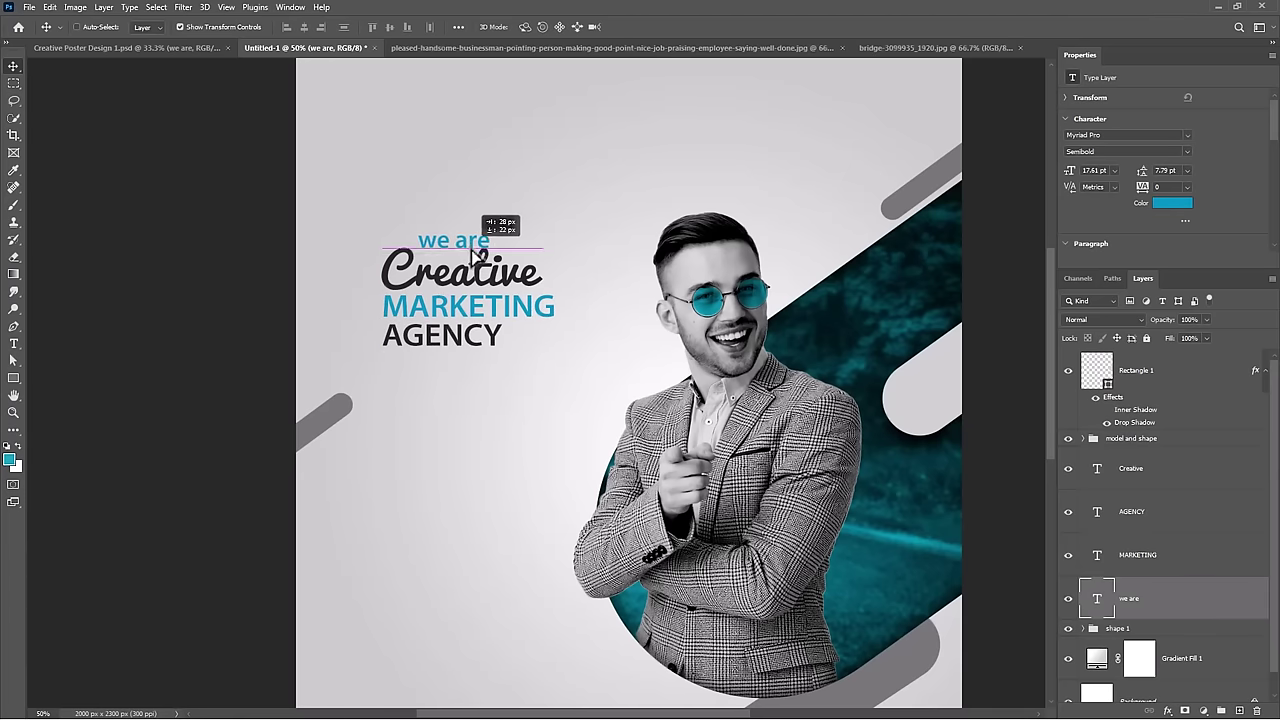
key(Return)
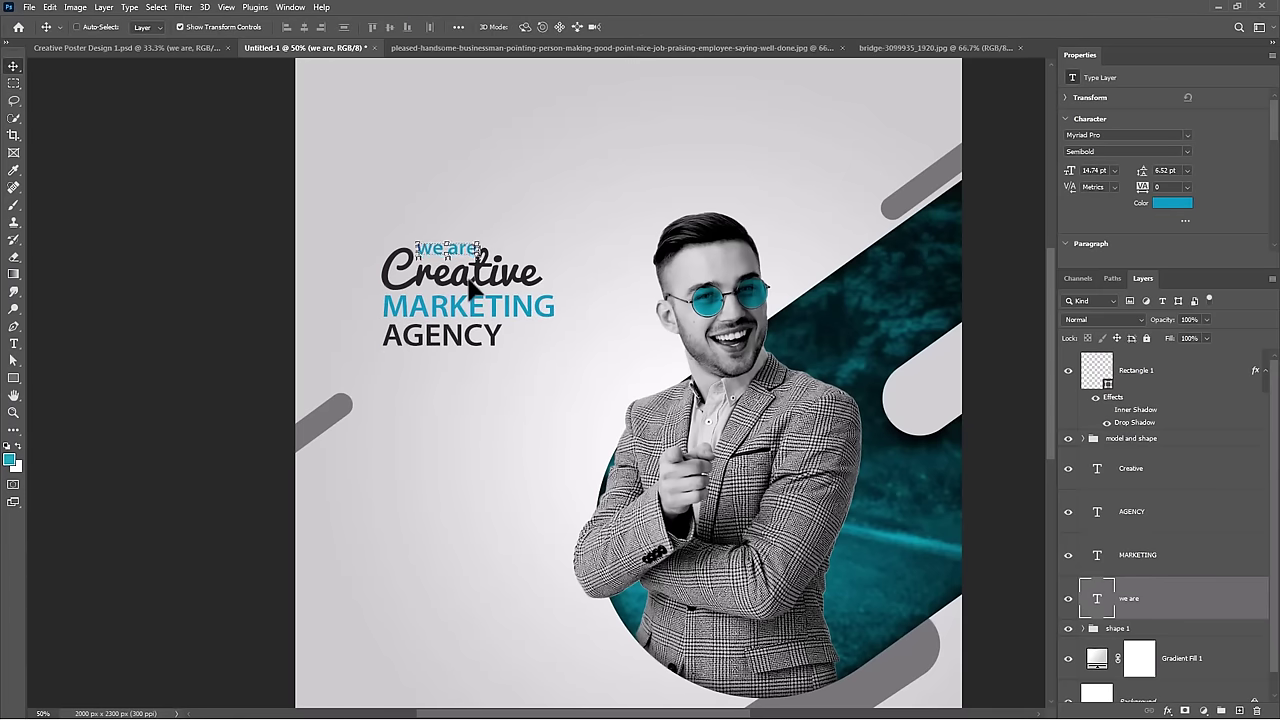
scroll(558, 322, down, 2)
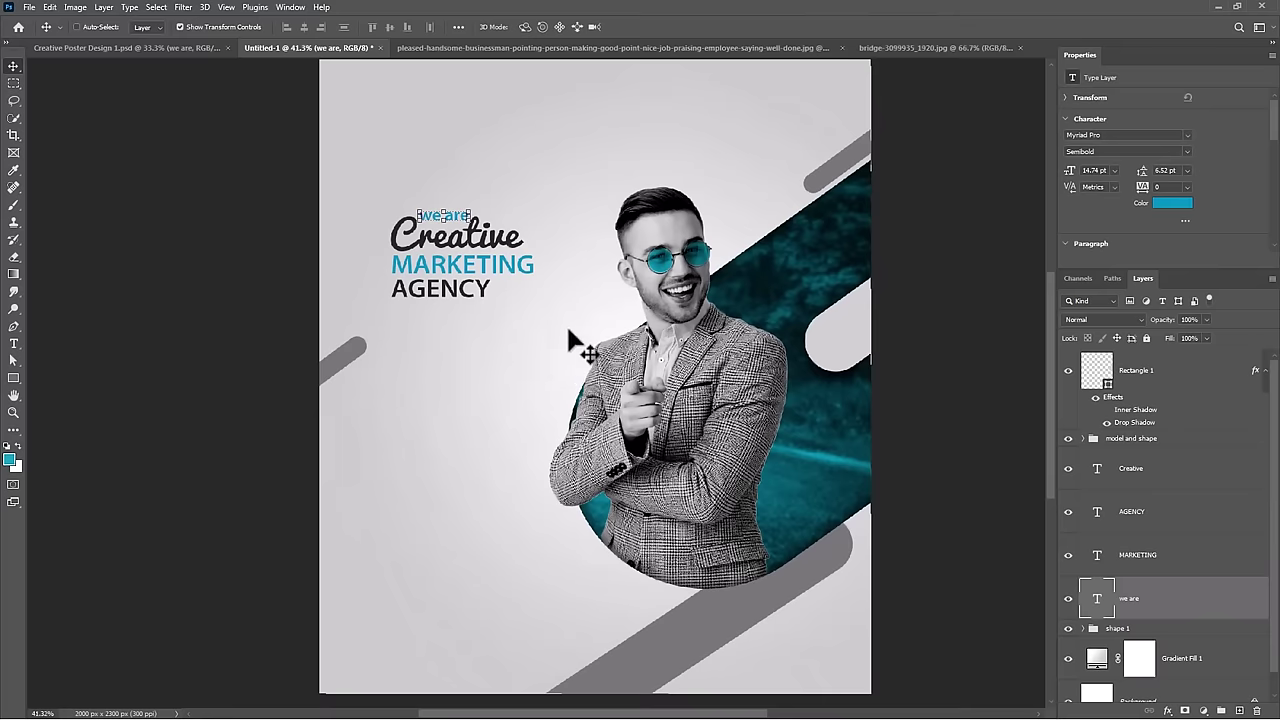
Step: Add an 8 pt Myriad Pro Condensed lorem ipsum paragraph with tracking −20 under AGENCY
click(1150, 472)
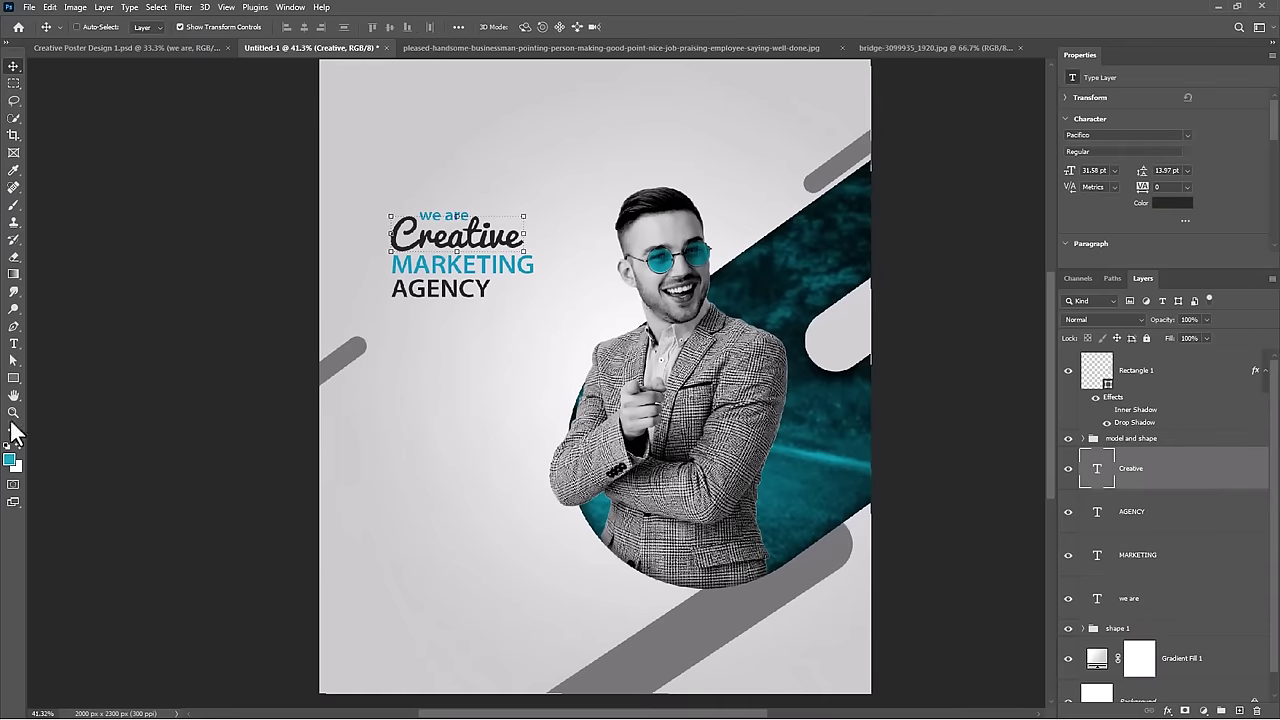
click(14, 343)
drag(392, 316, 524, 421)
click(366, 27)
click(347, 82)
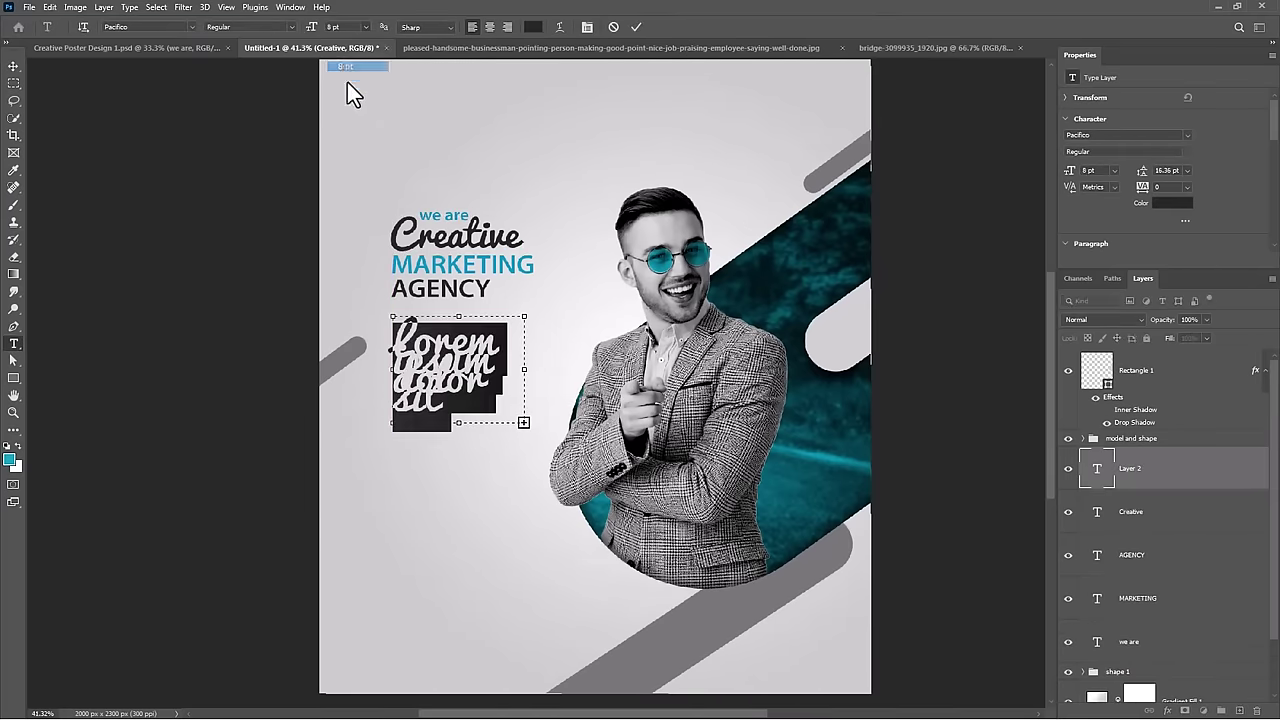
click(192, 27)
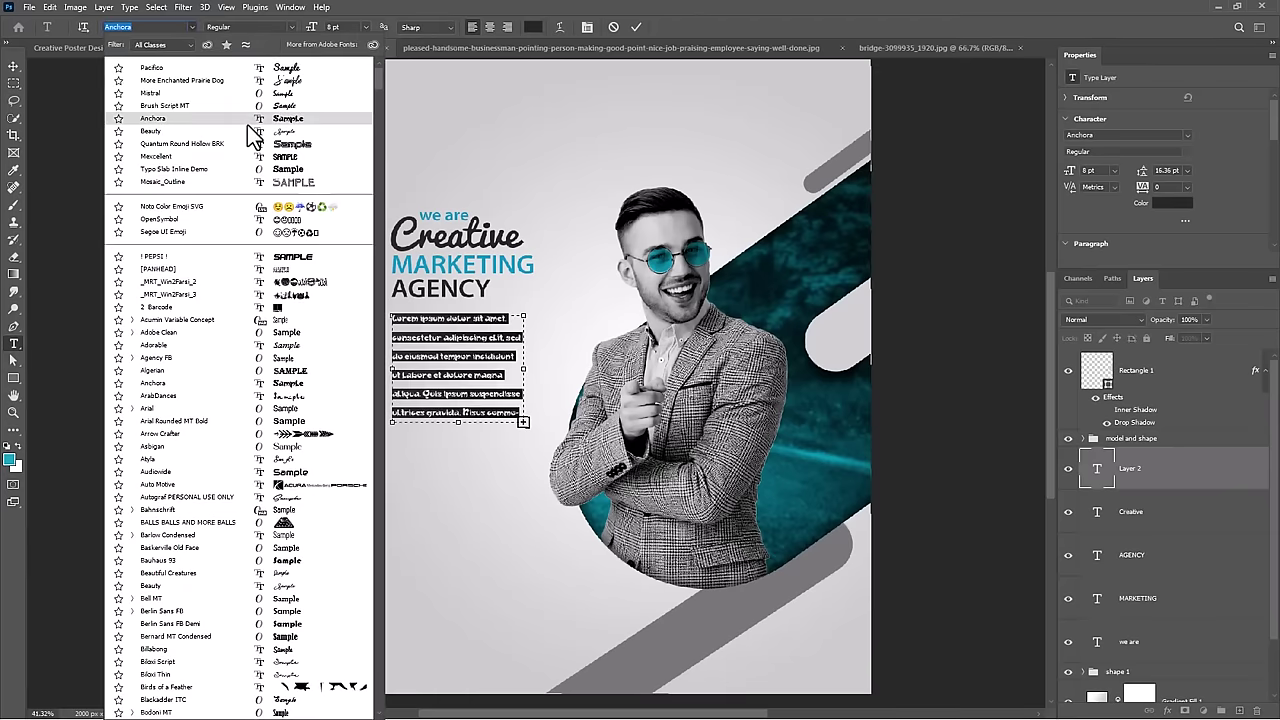
text(myriad)
click(205, 85)
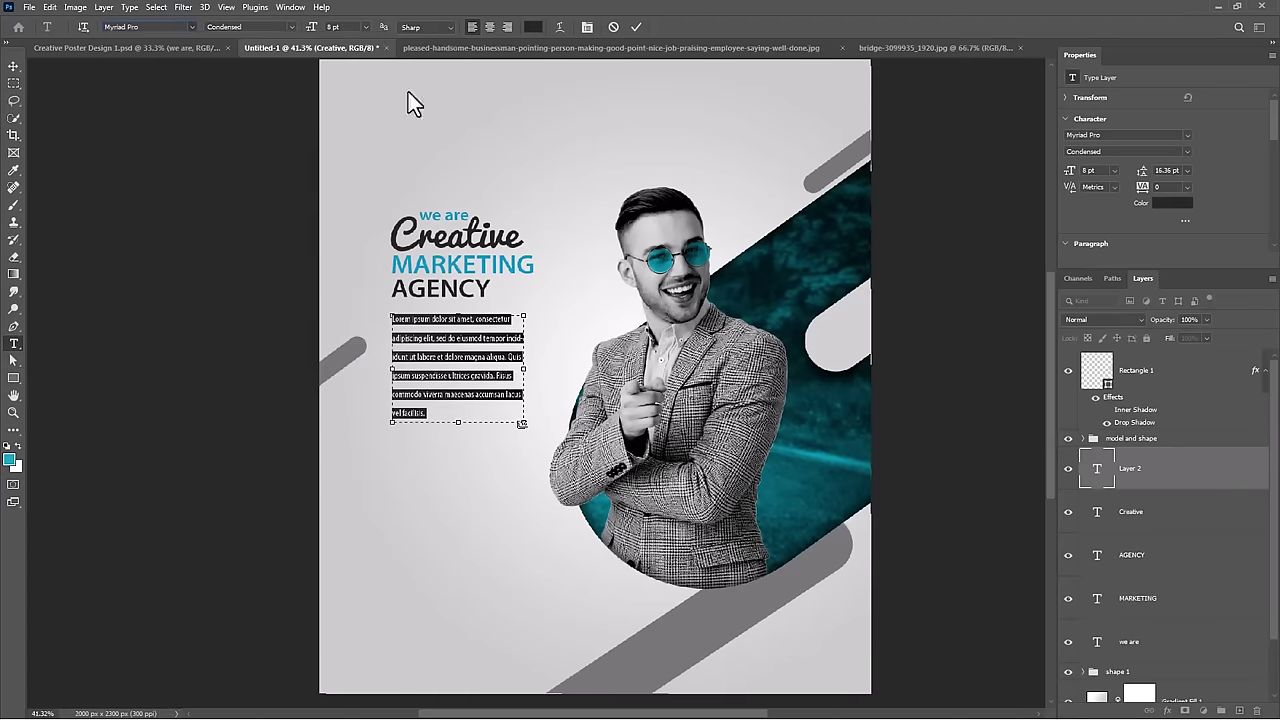
drag(1143, 185, 1178, 192)
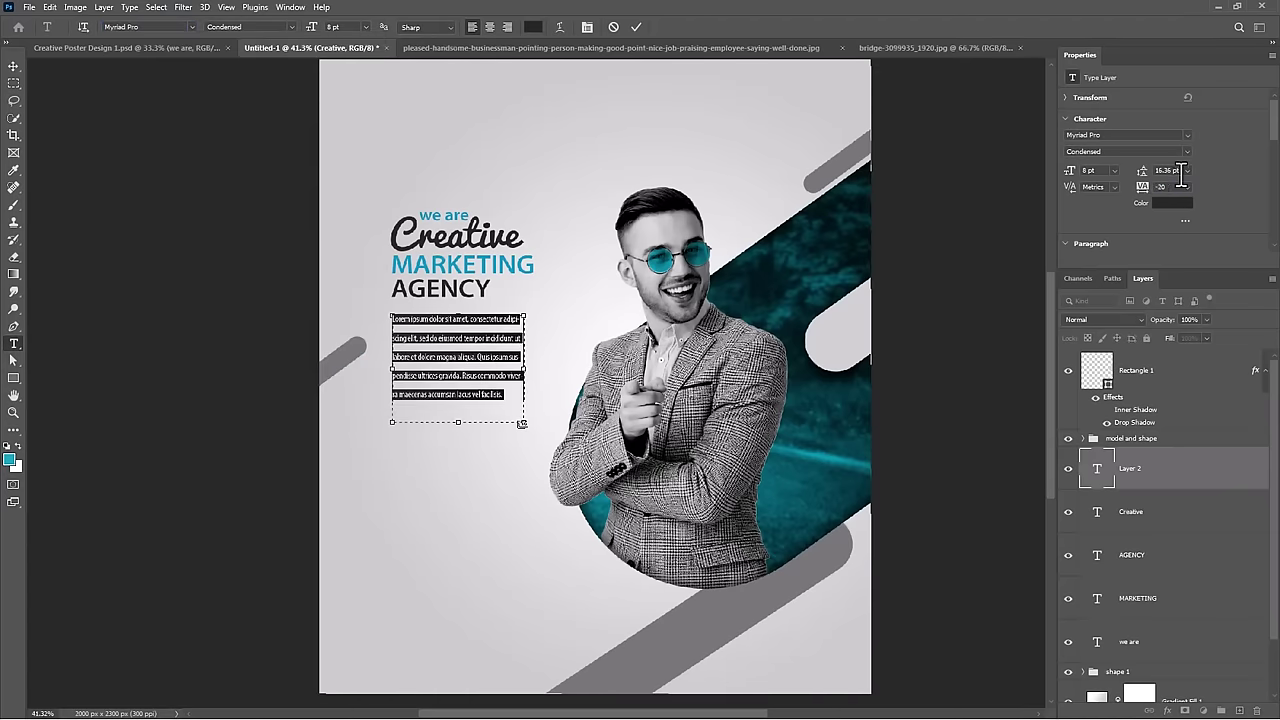
click(478, 377)
key(ctrl+Return)
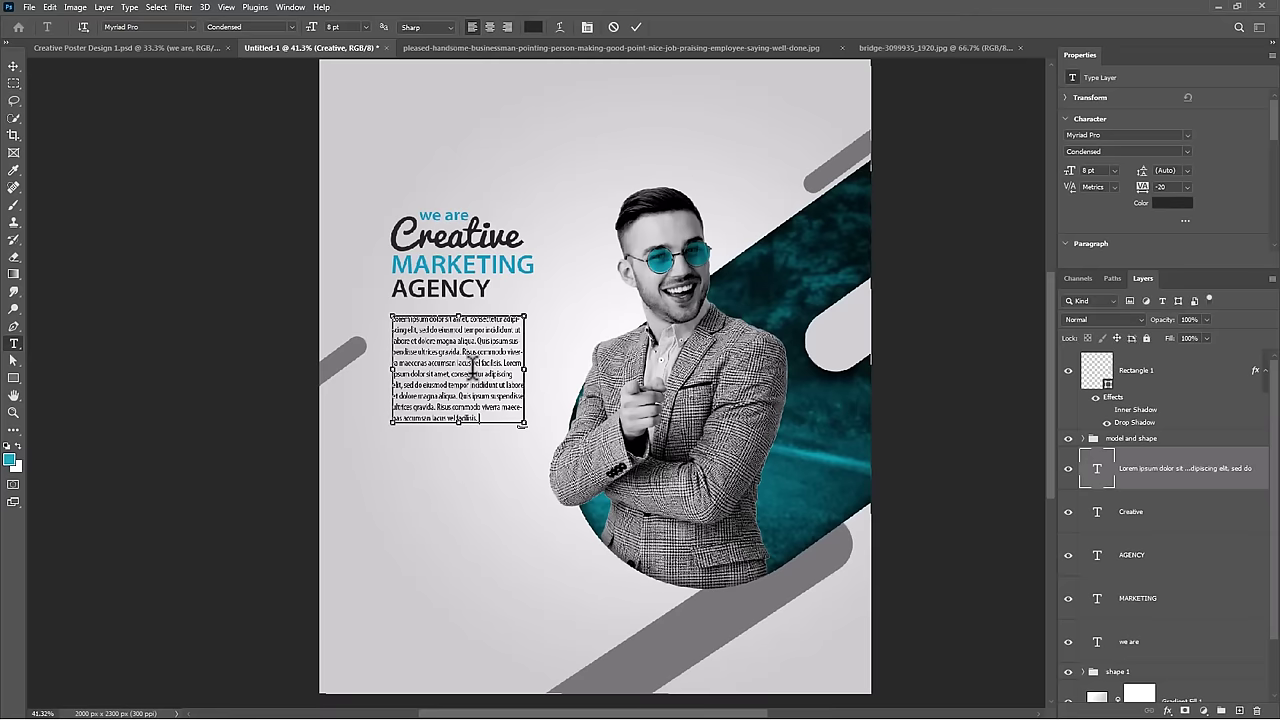
Step: Alt-drag a copy of 'Creative' below the paragraph and retype it as 'join online'
key(v)
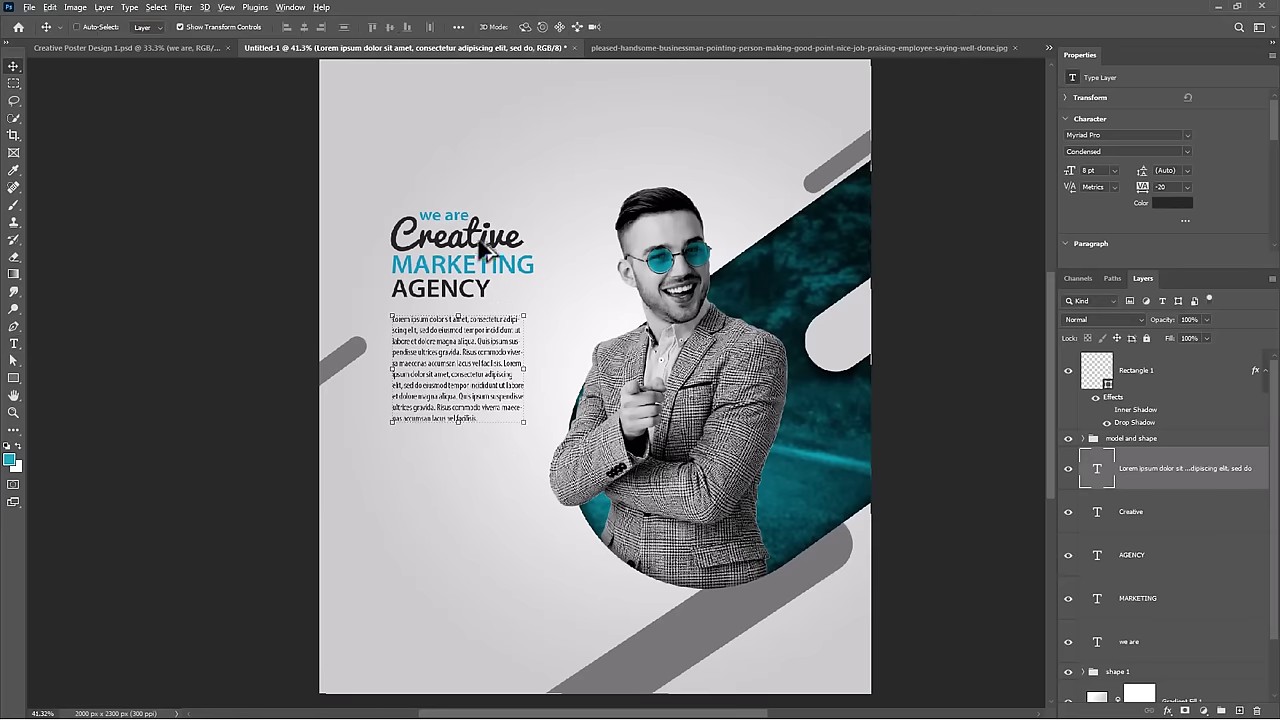
drag(477, 250, 477, 479)
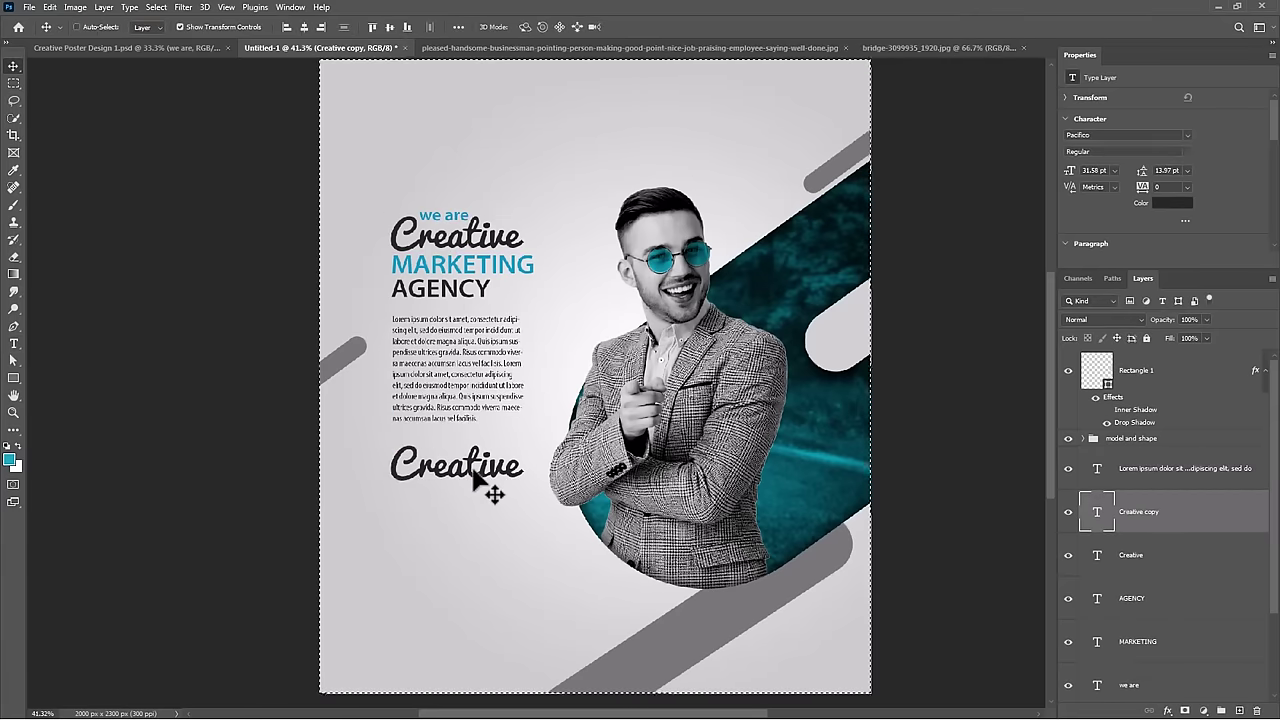
double_click(478, 465)
key(ctrl+a)
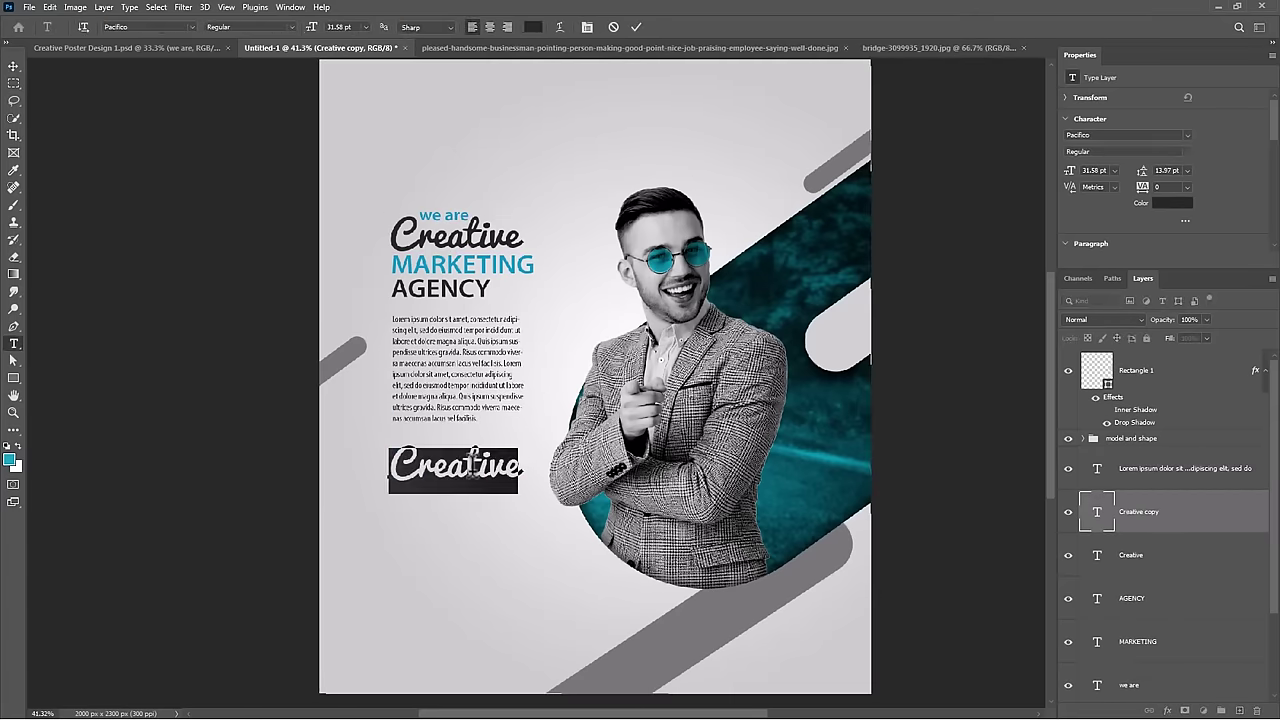
text(join online)
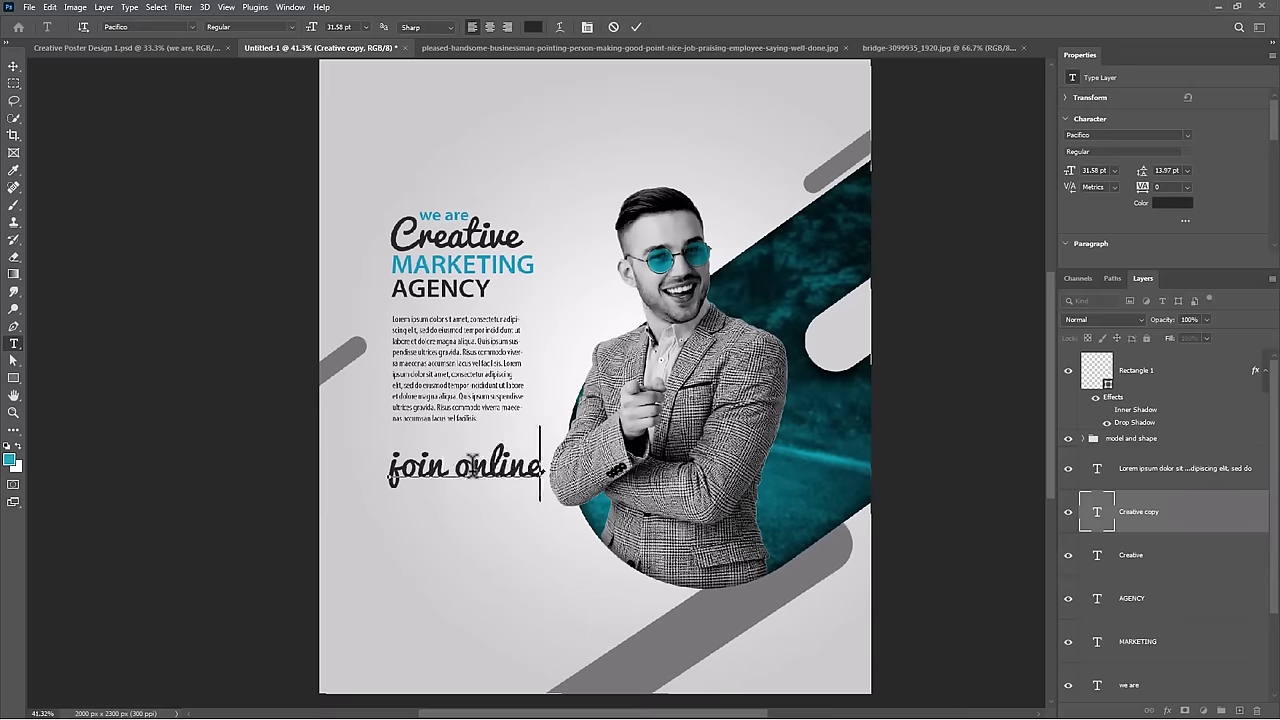
Step: Set 'join online' to the More Enchanted Prairie Dog font in teal
key(ctrl+a)
click(192, 27)
click(197, 88)
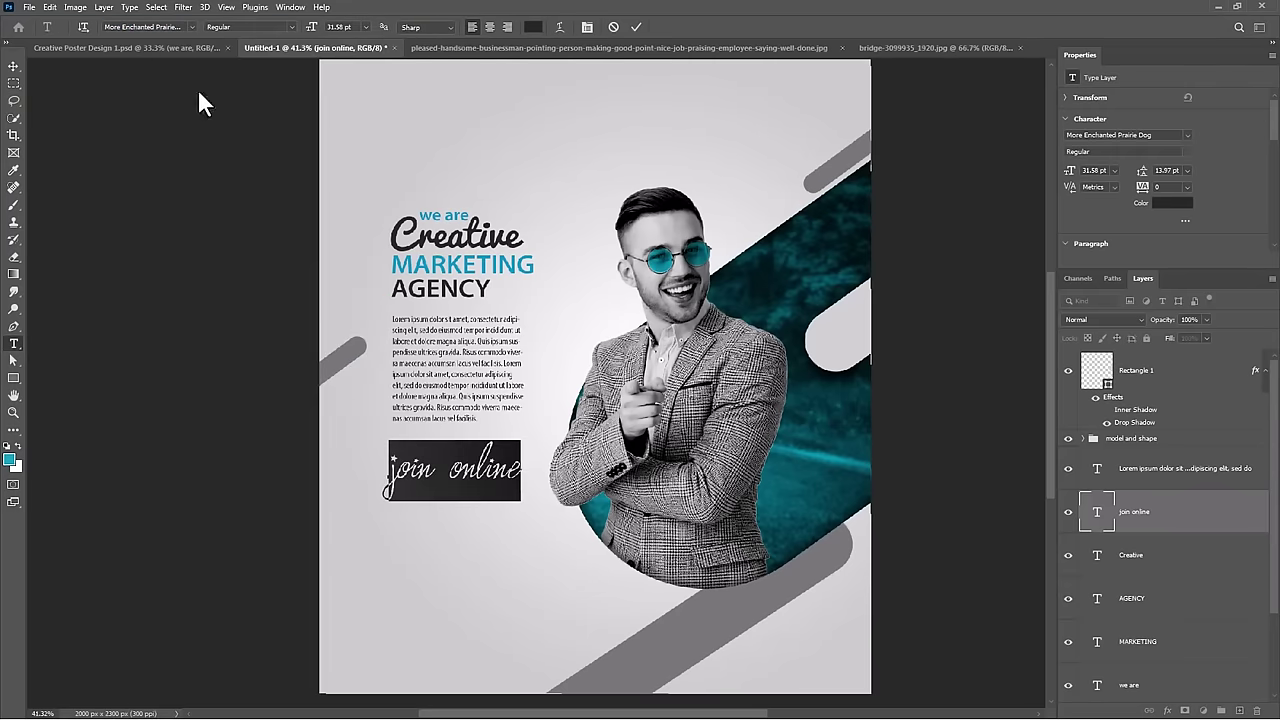
click(544, 24)
click(445, 262)
click(1171, 383)
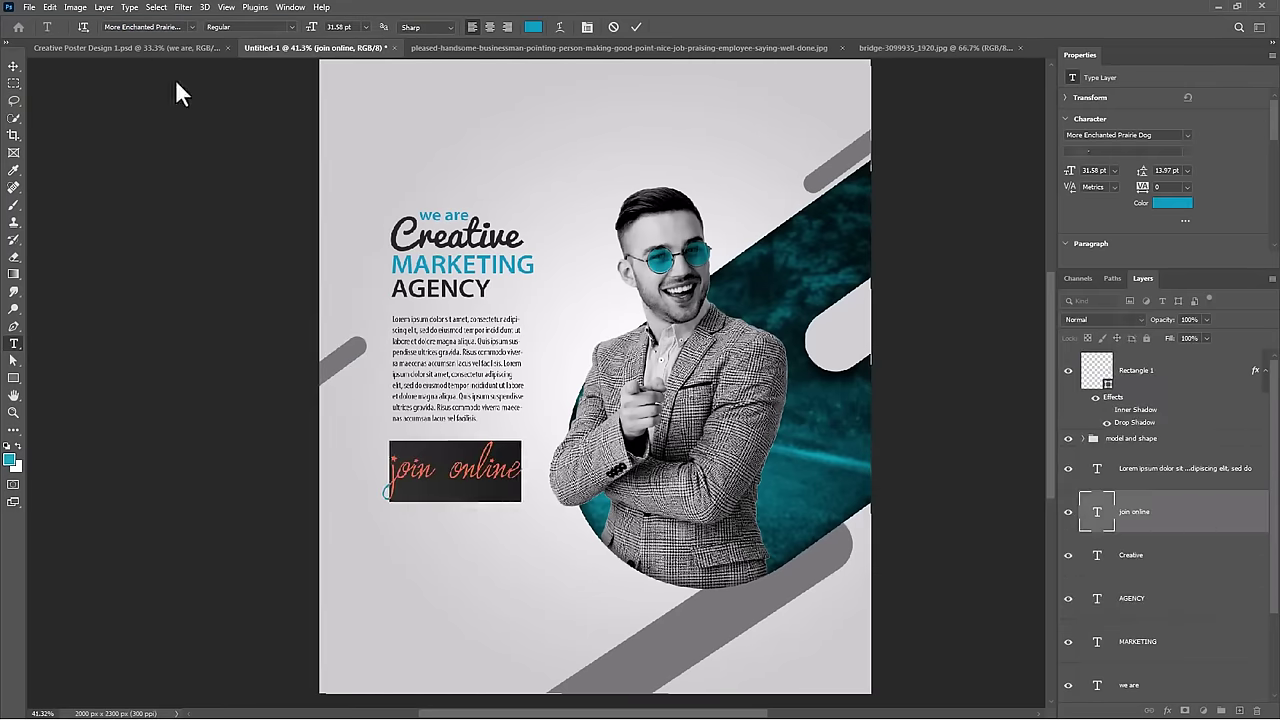
click(14, 66)
Step: Enlarge 'join online', left-align it with the text above, and copy the paragraph beneath it
drag(523, 500, 540, 508)
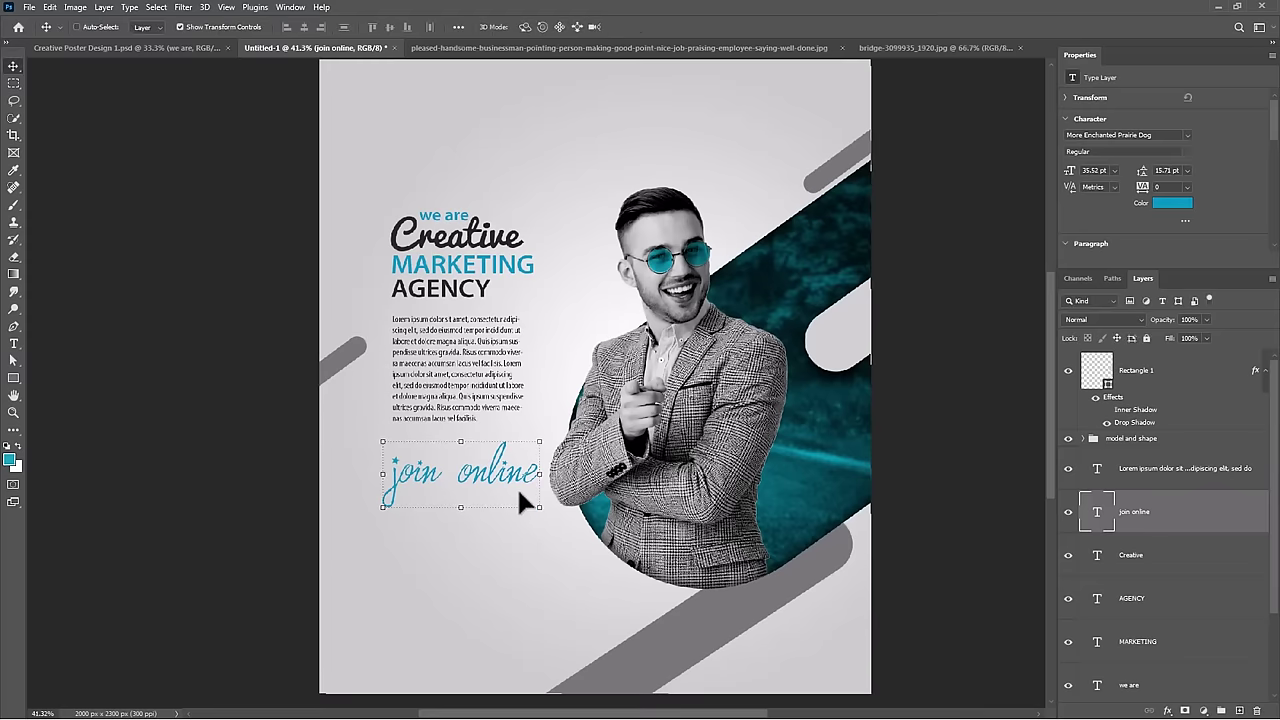
drag(464, 490, 452, 492)
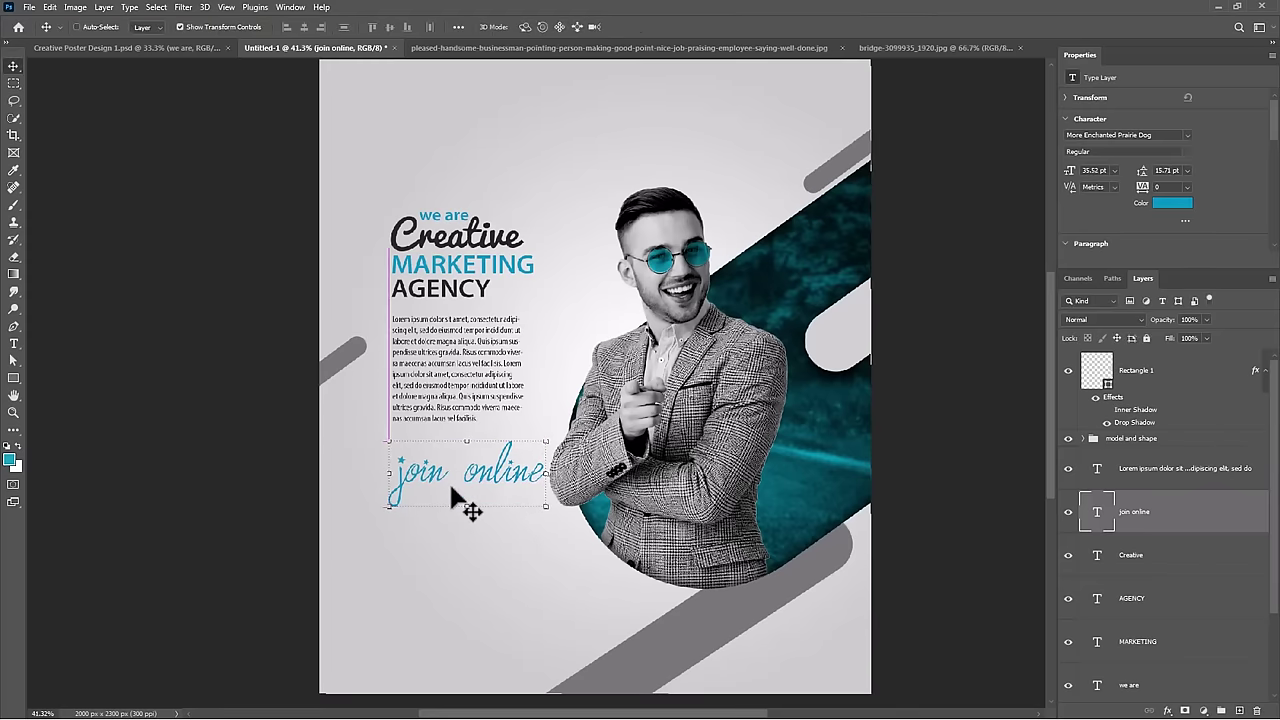
mouse_move(463, 383)
mouse_down()
mouse_move(463, 583)
mouse_move(543, 571)
mouse_up()
Step: Trim the copied paragraph down to a single lorem ipsum line
key(t)
key(ctrl+a)
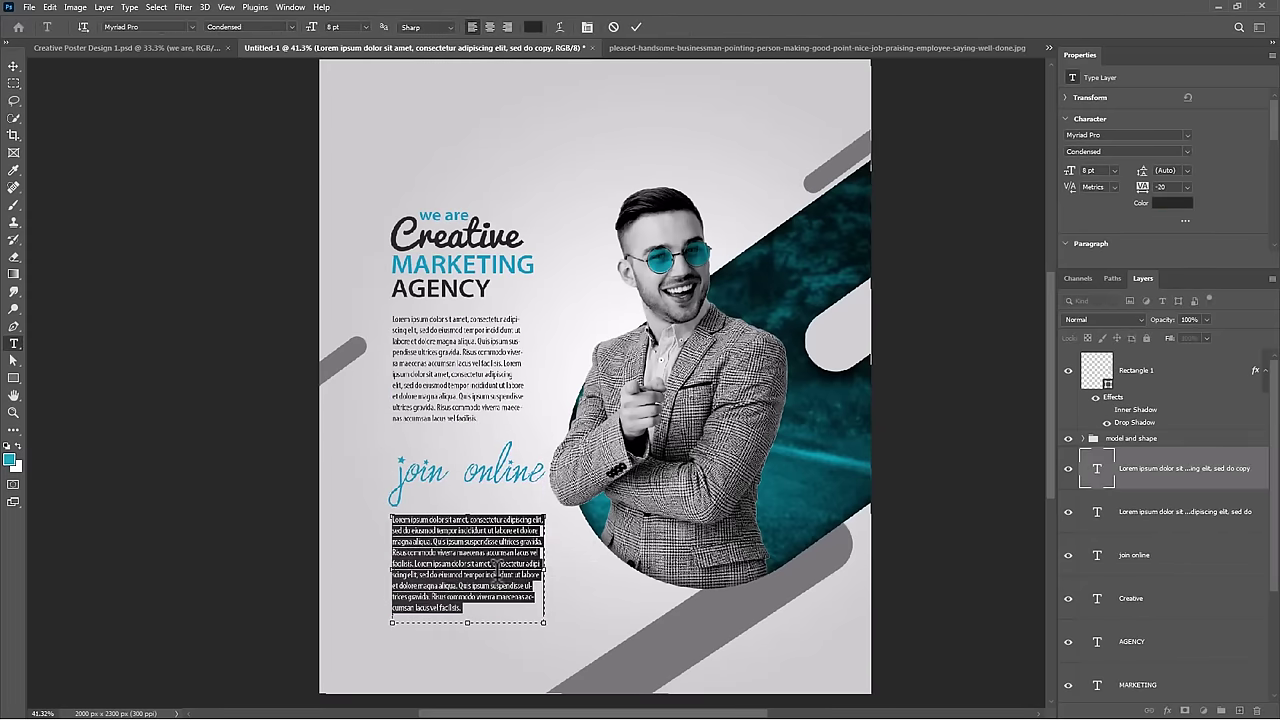
key(ctrl+v)
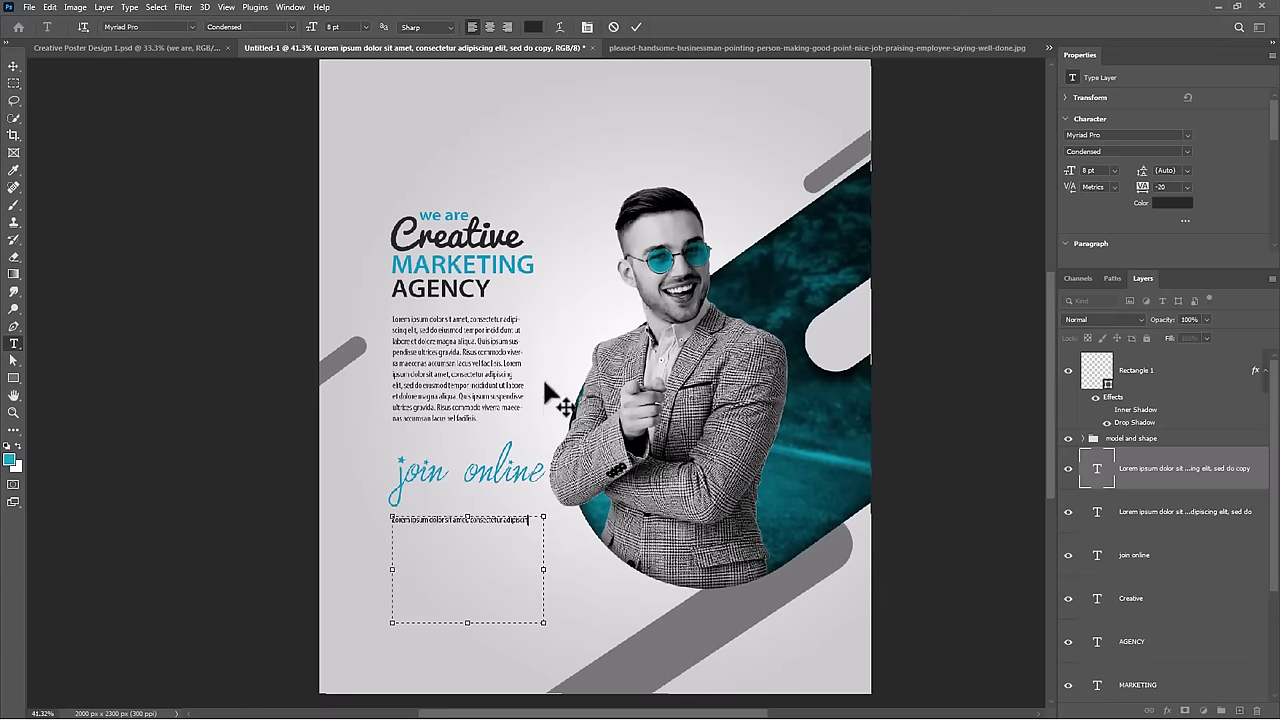
mouse_move(544, 623)
mouse_down()
mouse_move(534, 543)
mouse_move(558, 540)
mouse_up()
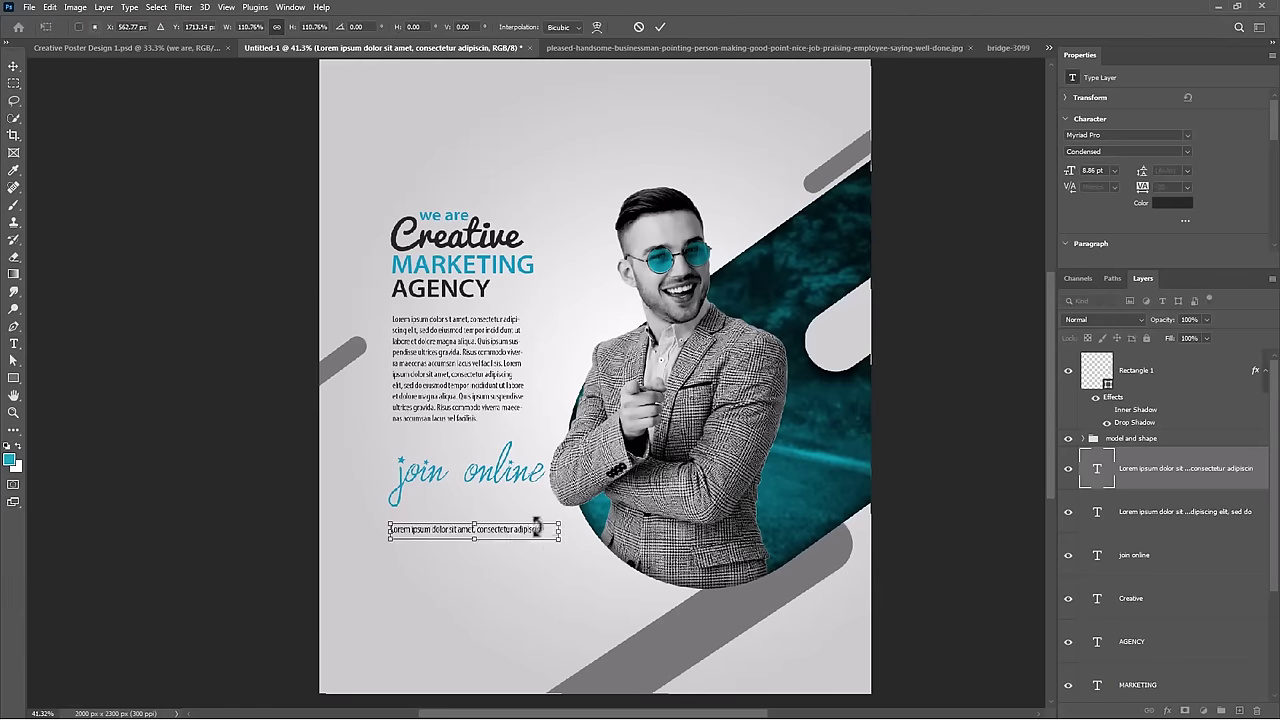
Step: Add a 'TRAINING SEASON' text line in Myriad Pro under 'join online'
key(t)
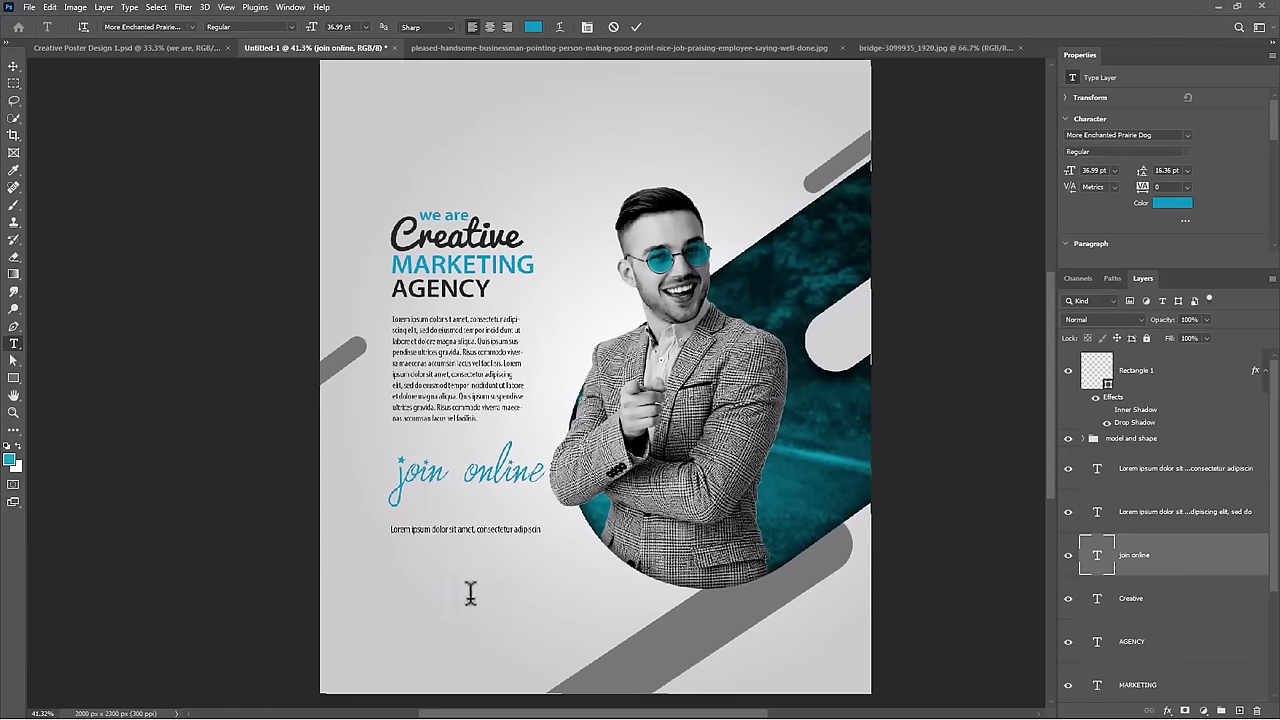
click(466, 594)
click(186, 26)
click(171, 86)
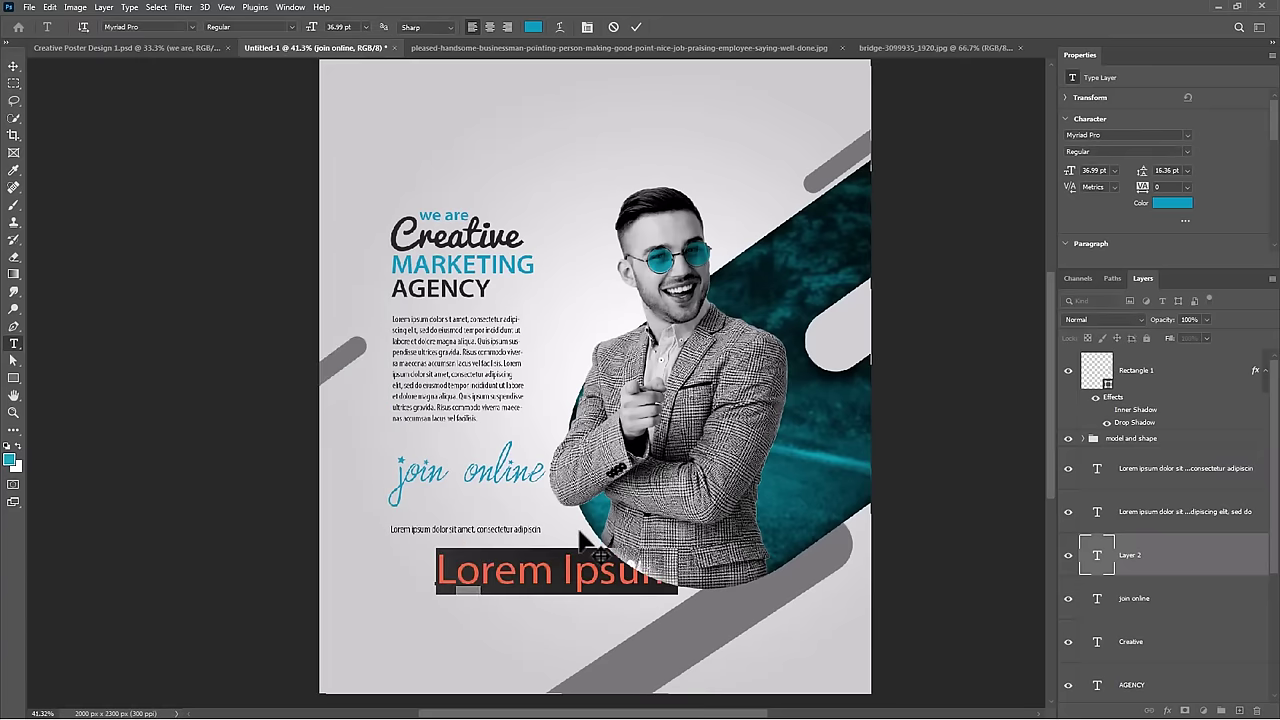
key(BackSpace)
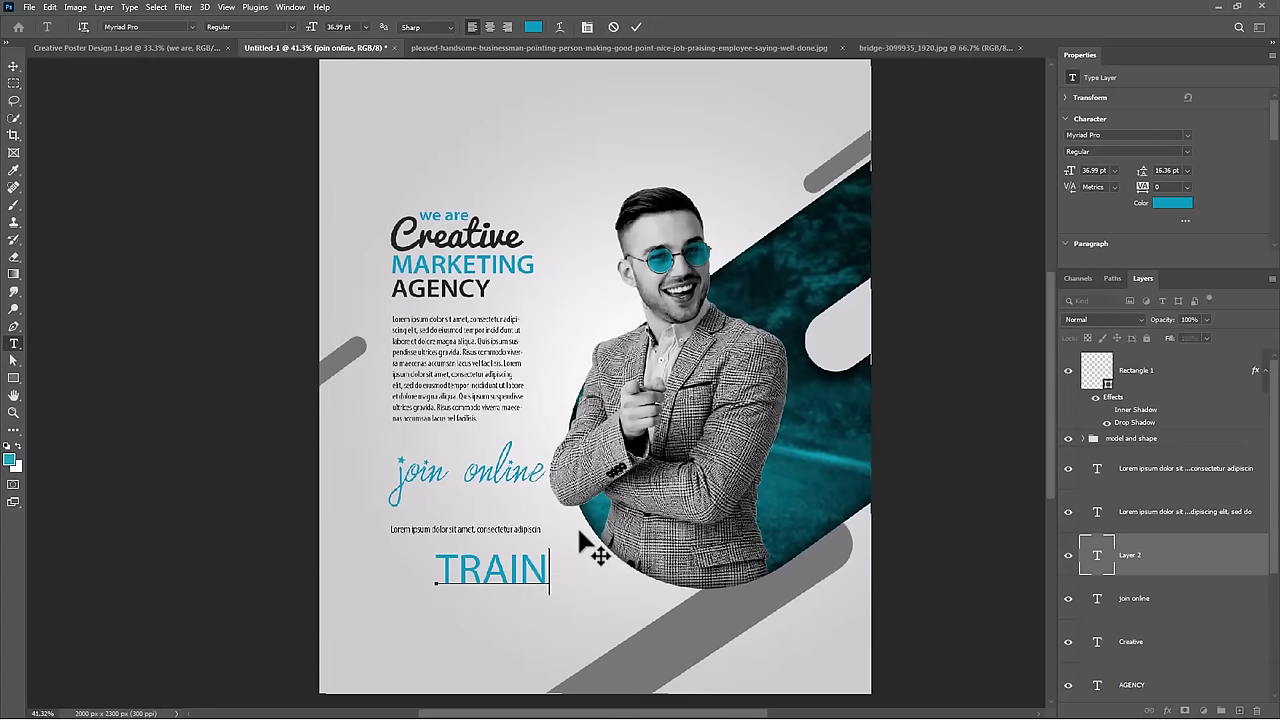
text(ING S)
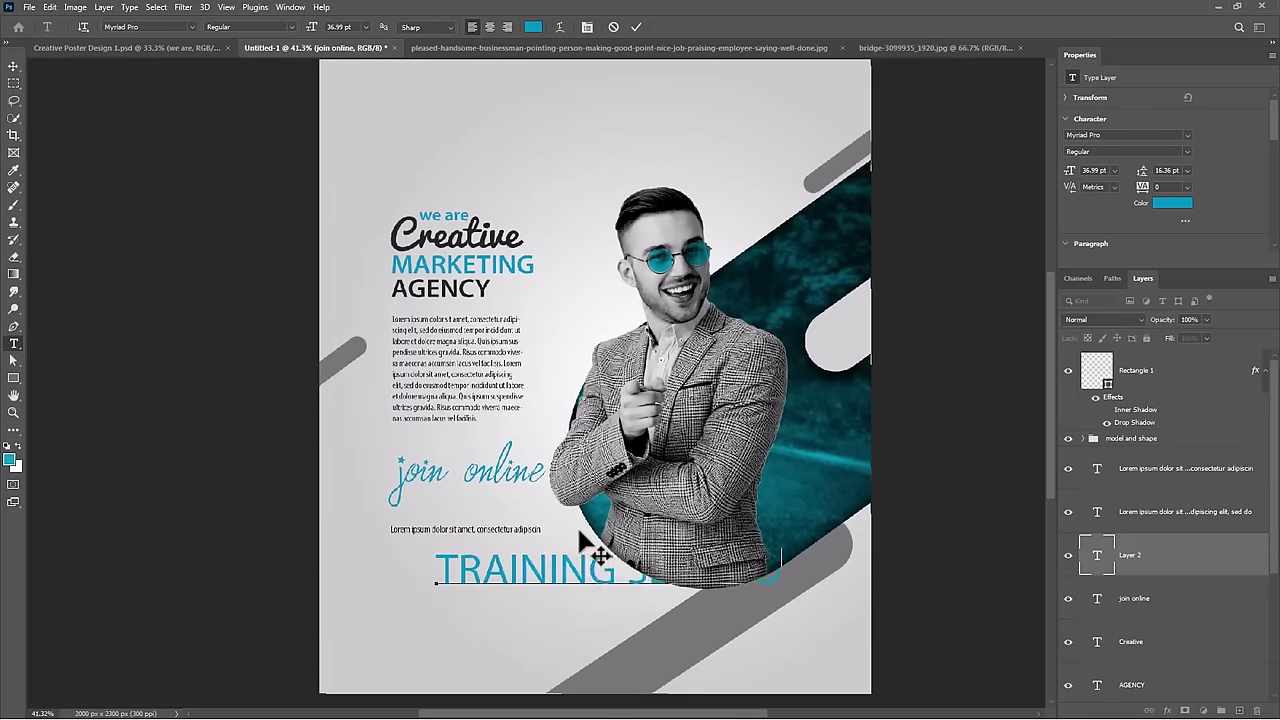
key(ctrl+Return)
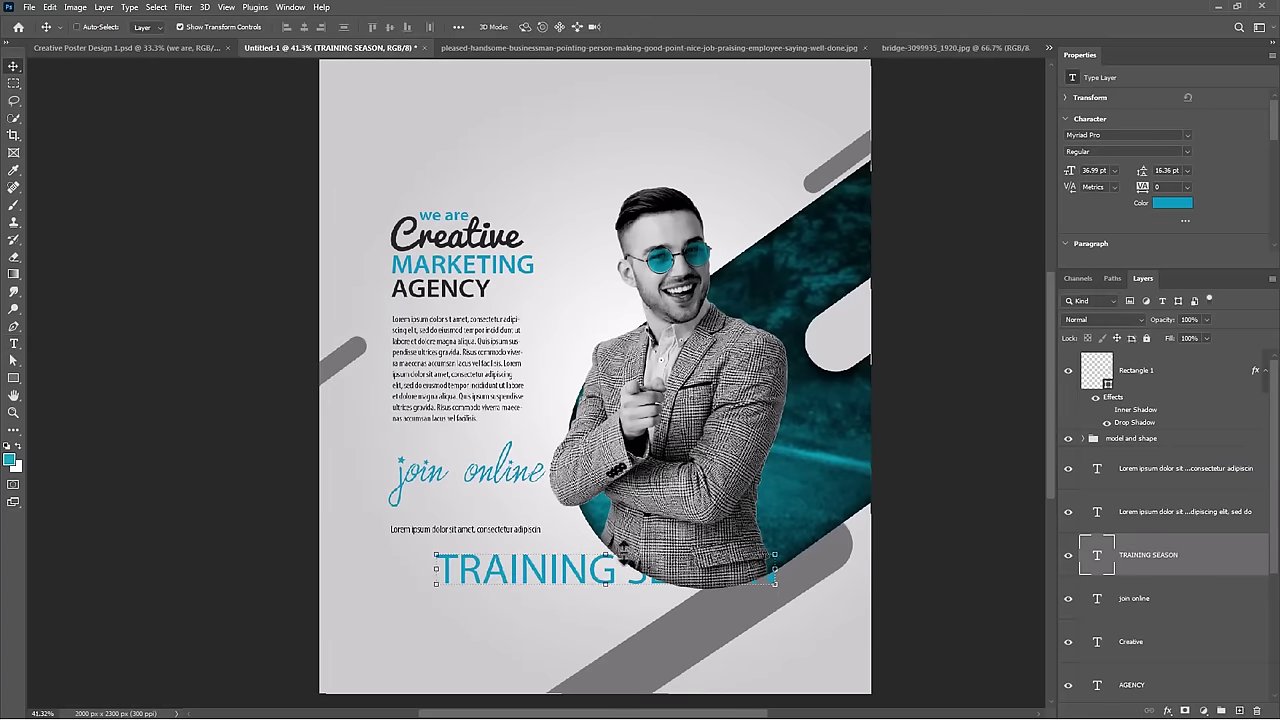
Step: Scale TRAINING SEASON down, colour it #262626, and raise the lorem ipsum line beneath it
key(ctrl+t)
mouse_move(776, 590)
mouse_down()
mouse_move(554, 564)
mouse_move(507, 505)
mouse_up()
key(Return)
click(1172, 203)
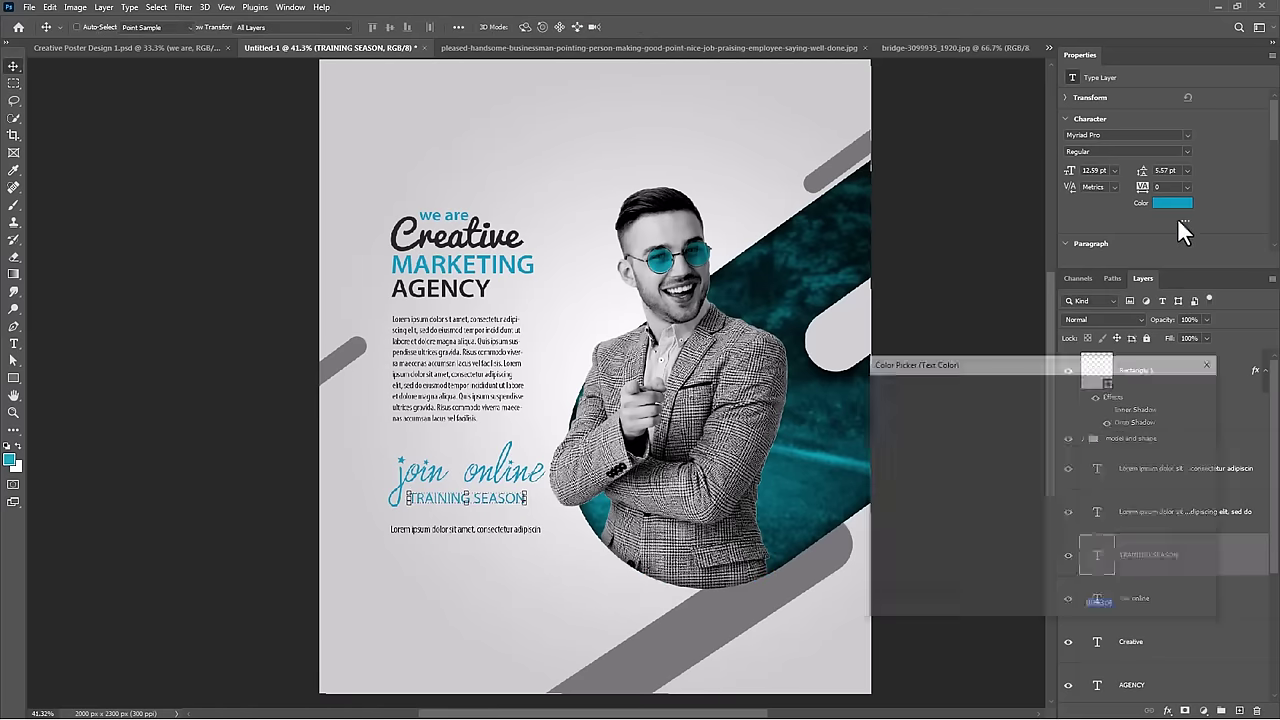
click(460, 254)
click(456, 232)
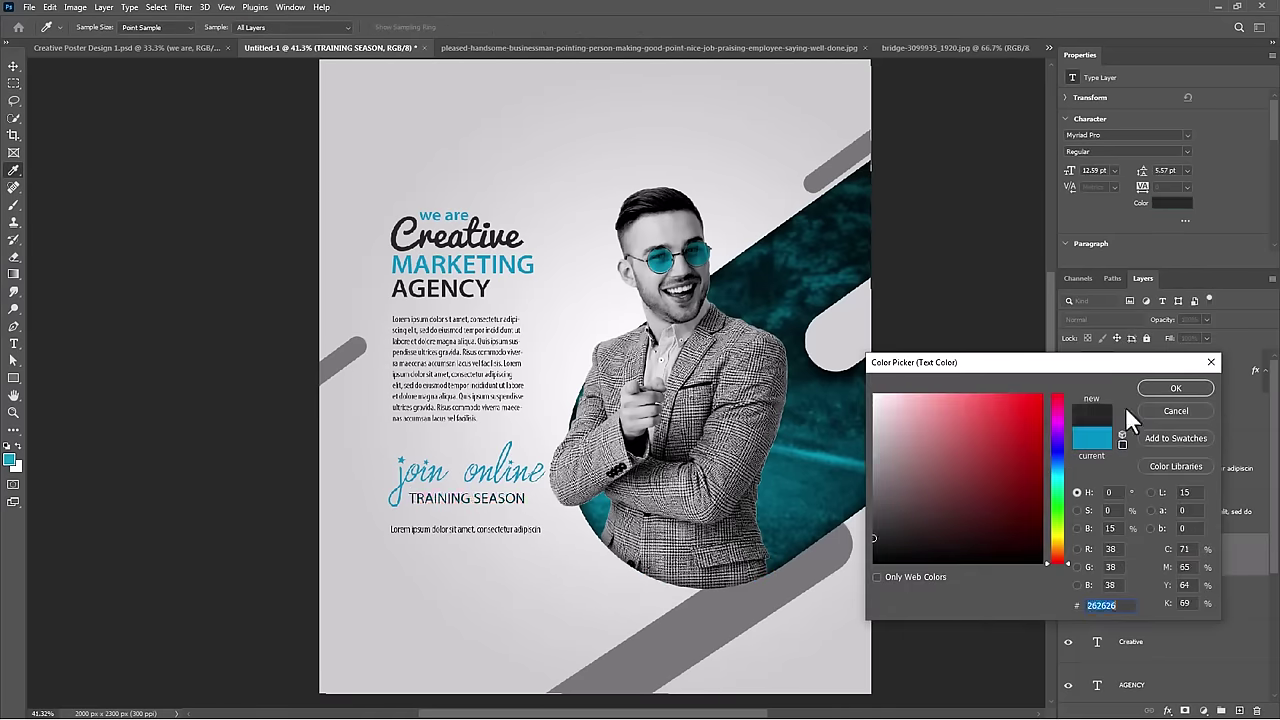
click(1175, 387)
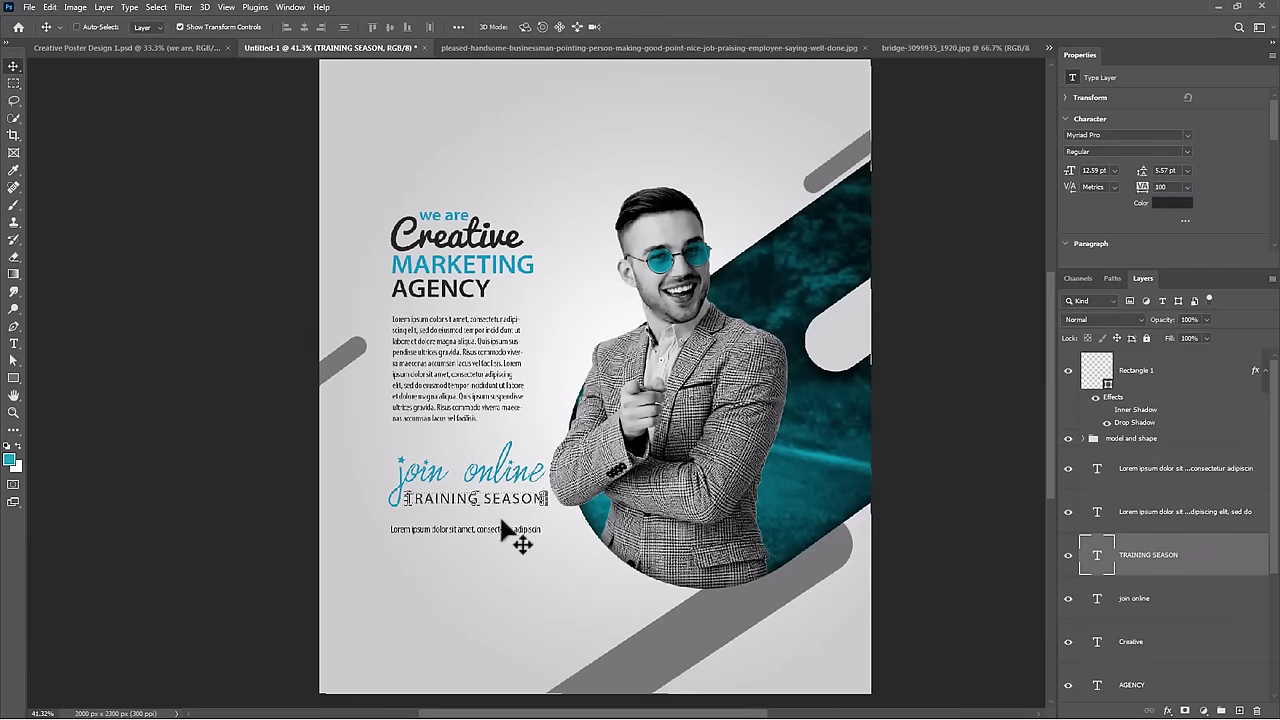
drag(483, 537, 511, 533)
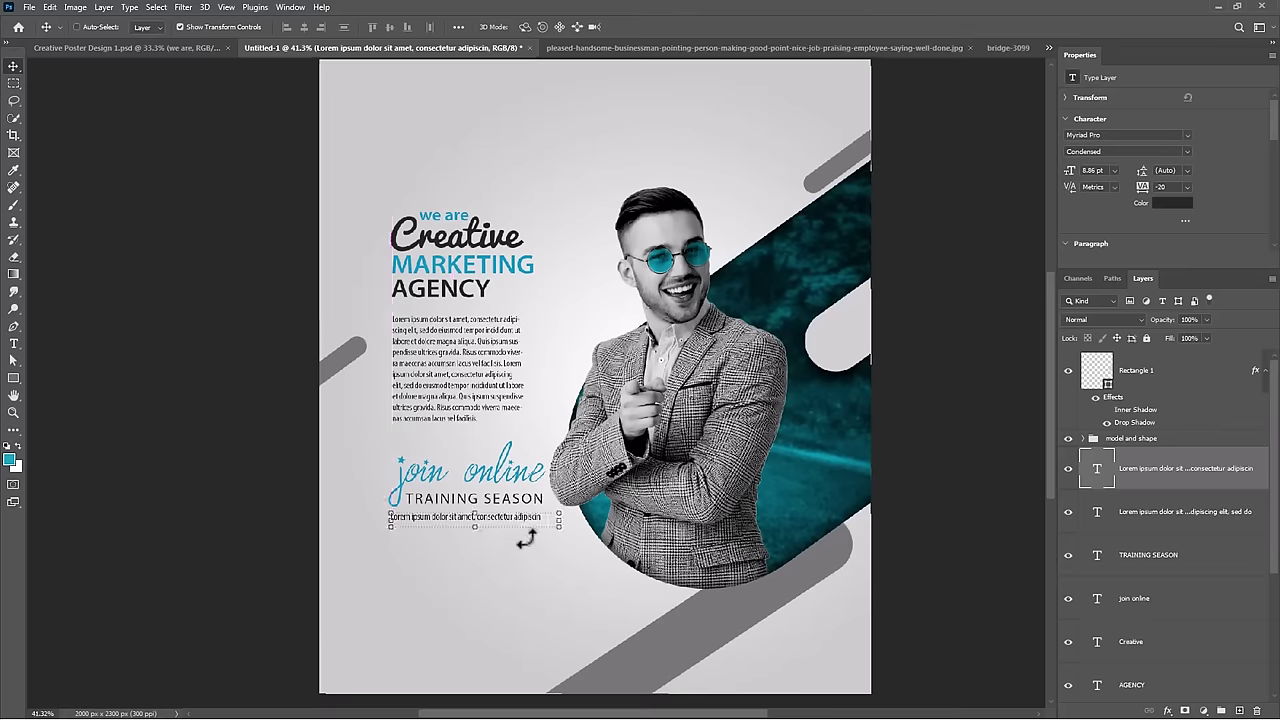
Step: Draw small grey ellipse dots under the tagline, duplicating them into a row of three
right_click(13, 378)
click(70, 397)
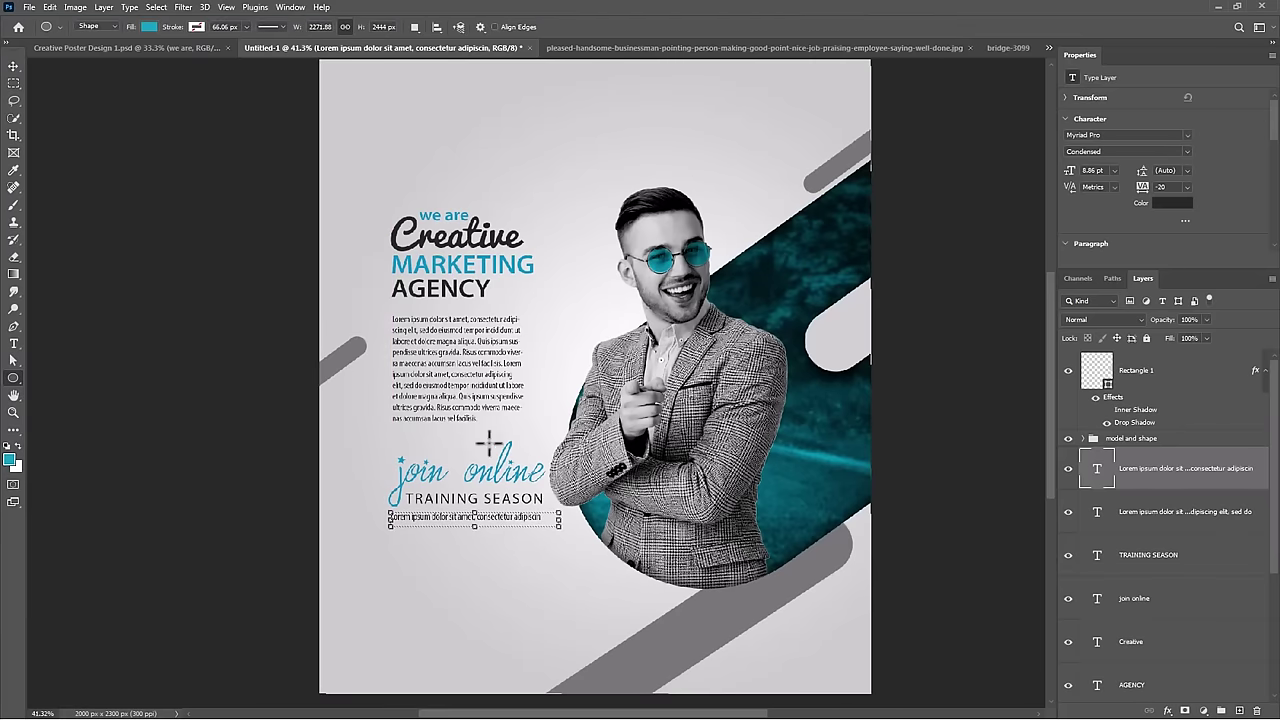
click(149, 26)
click(118, 94)
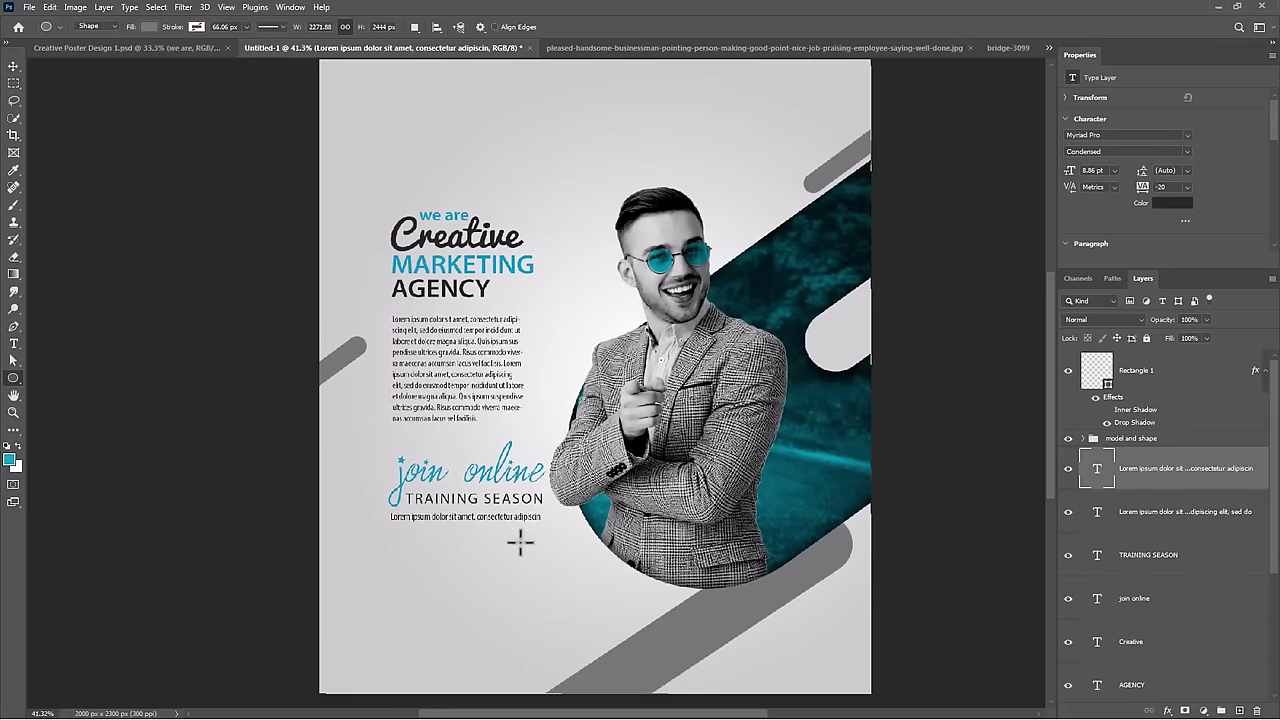
drag(455, 540, 455, 540)
scroll(455, 540, up, 3)
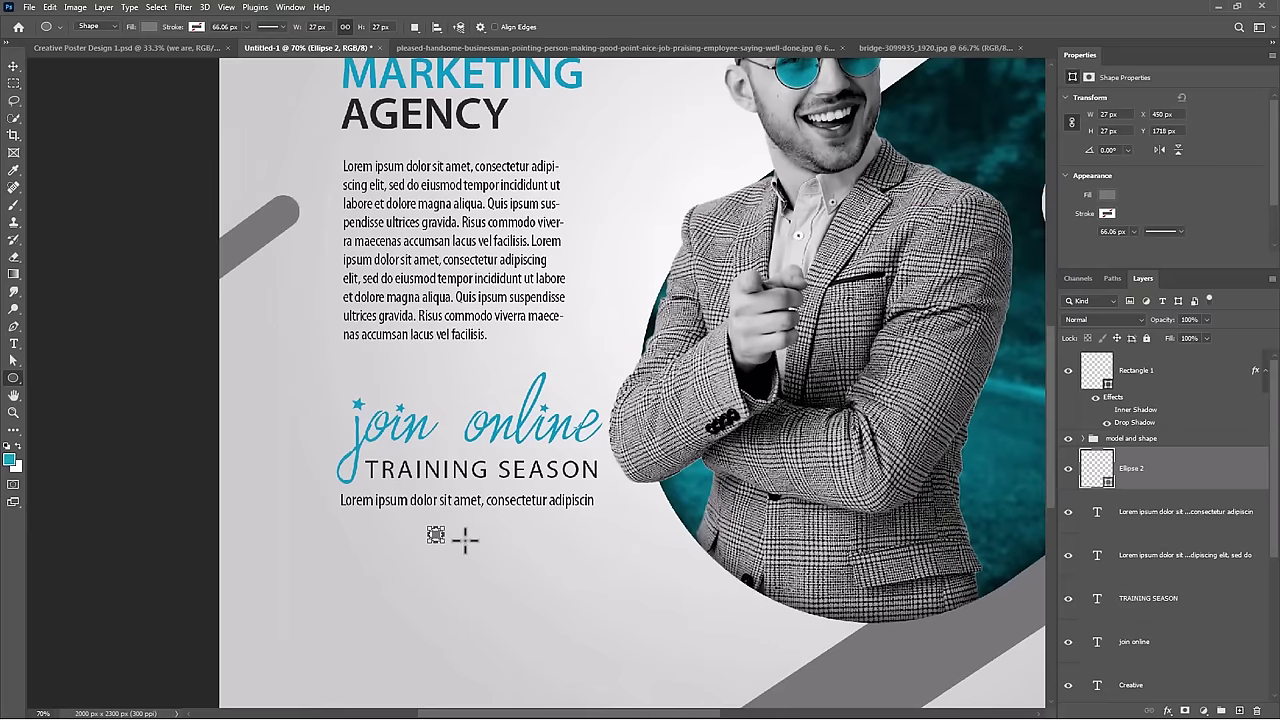
key(ctrl+j)
key(v)
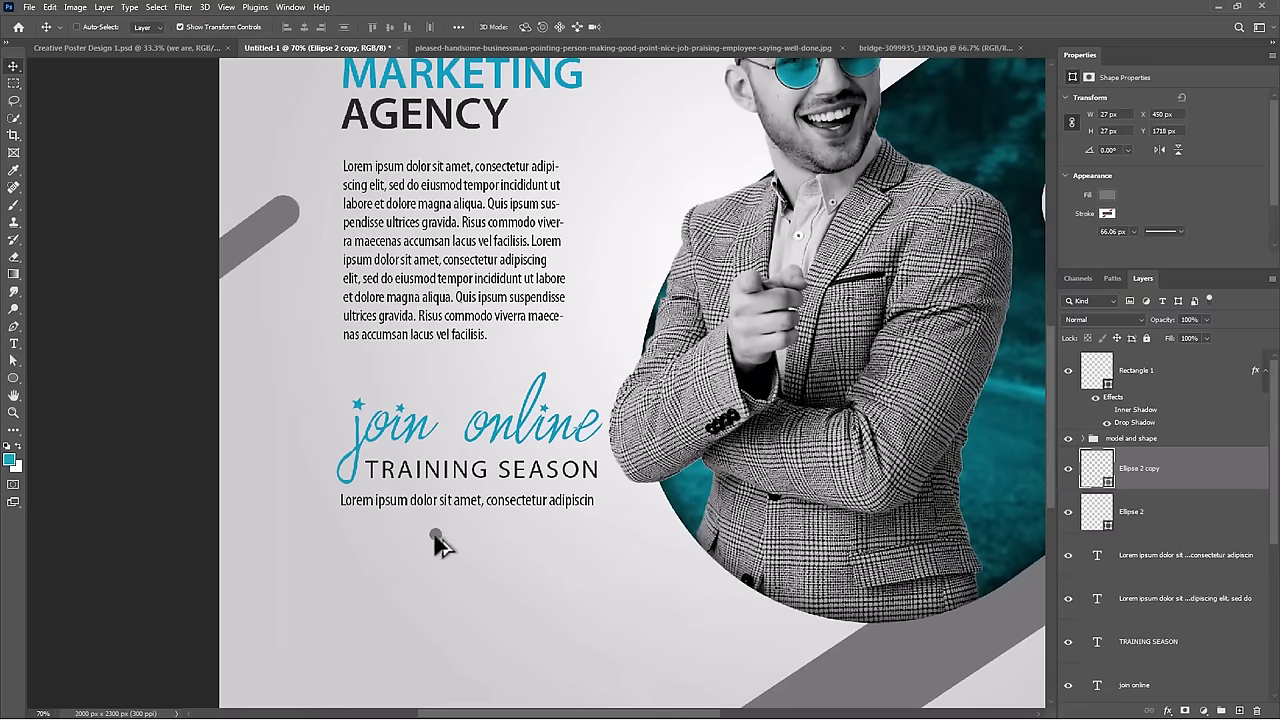
drag(434, 535, 478, 542)
Step: Copy the three dots and rotate the copy 90° into a vertical column
shift+click(1140, 548)
mouse_move(471, 543)
mouse_down()
mouse_move(505, 550)
mouse_move(356, 620)
mouse_up()
key(ctrl+t)
scroll(420, 620, down, 1)
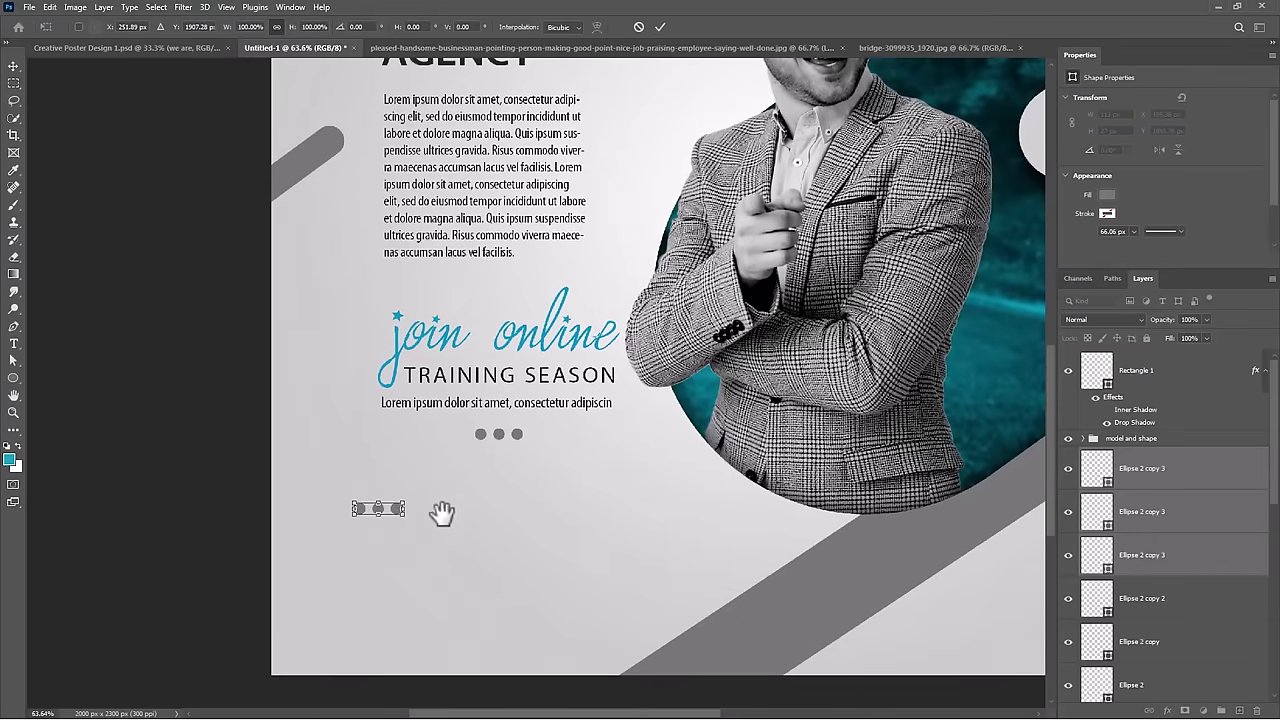
drag(405, 517, 373, 532)
key(Return)
scroll(383, 541, up, 3)
ctrl+click(383, 537)
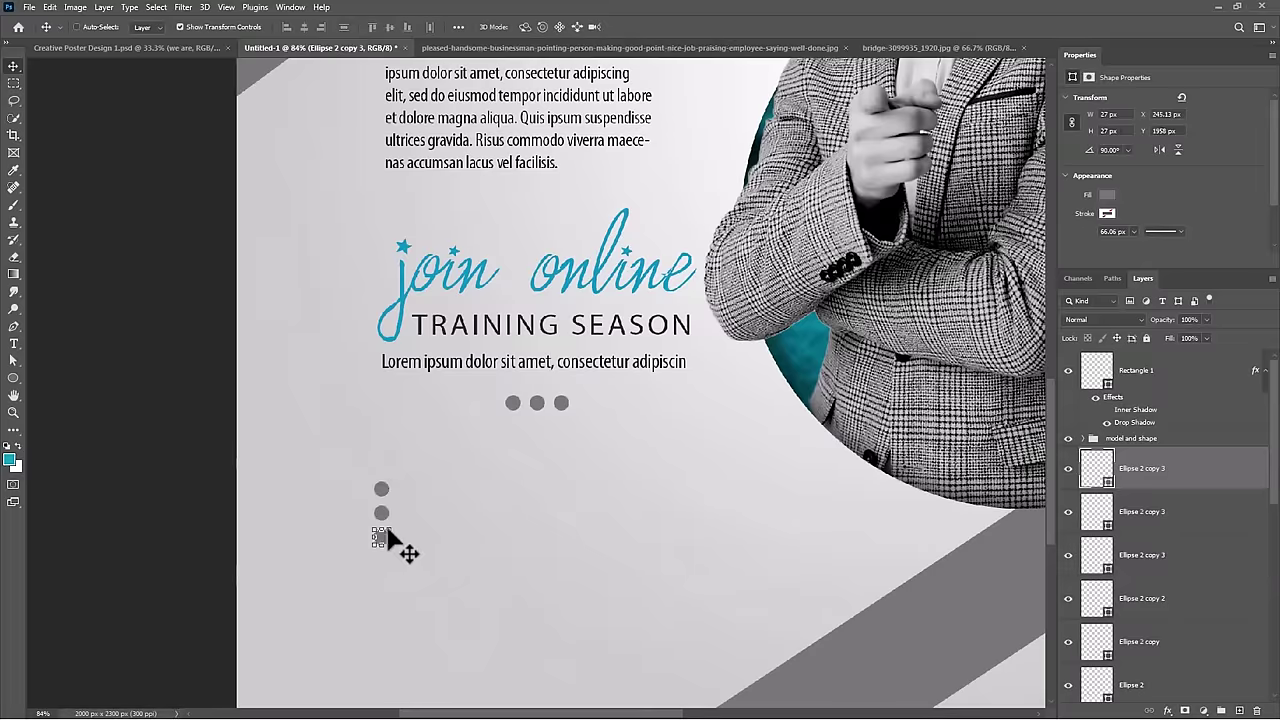
Step: Position and space the vertical dots as bullets beside the Digital Marketing list
shift+click(1113, 565)
drag(382, 490, 372, 522)
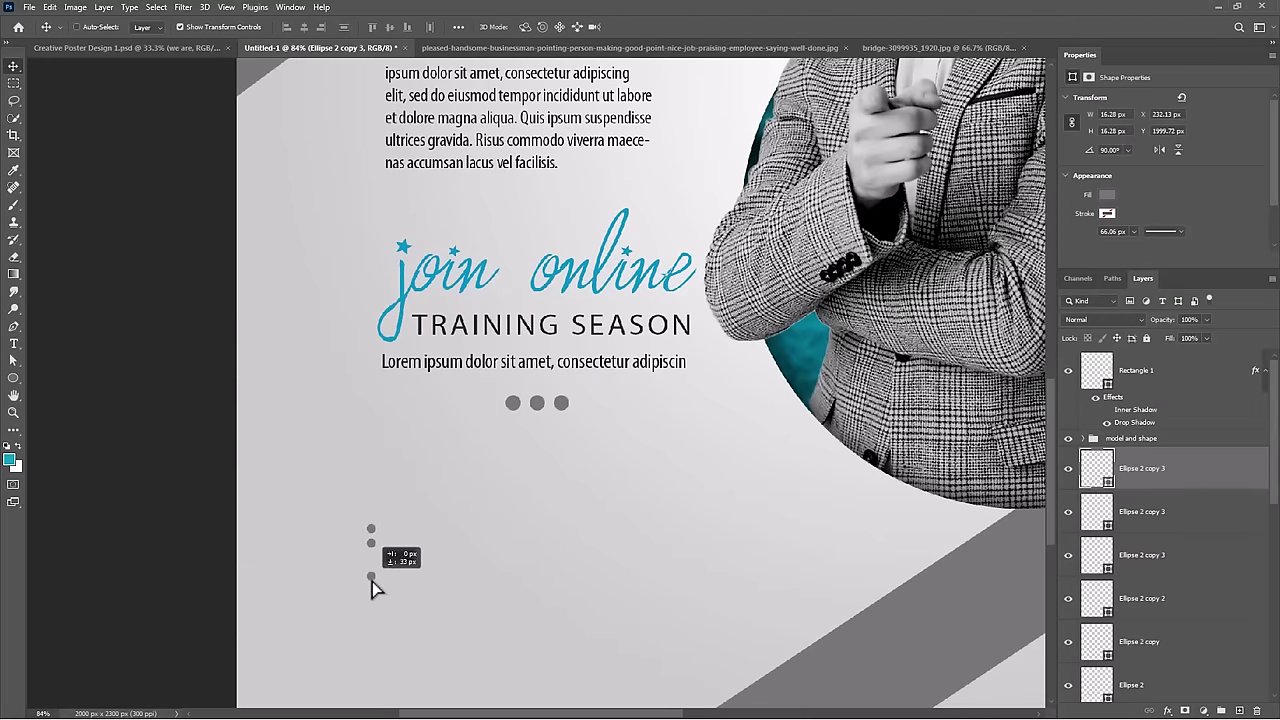
mouse_move(372, 584)
mouse_down()
mouse_move(367, 556)
mouse_move(371, 572)
mouse_up()
scroll(428, 533, down, 2)
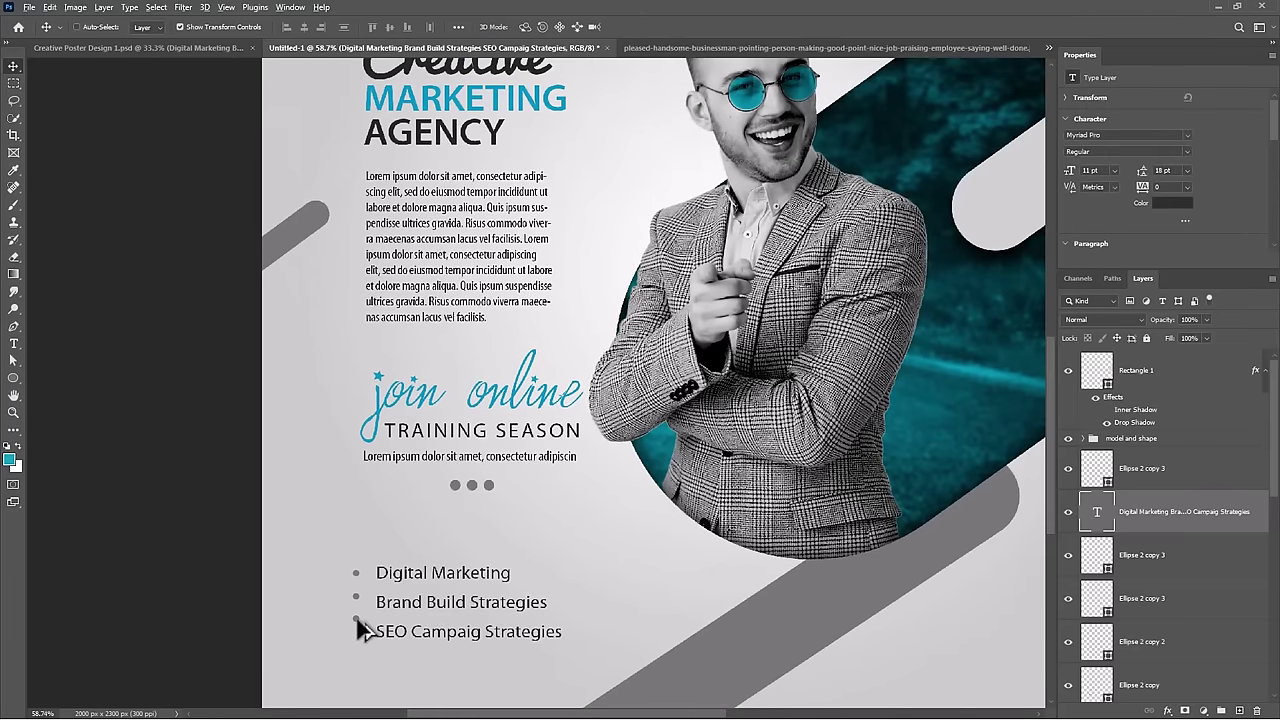
drag(360, 627, 358, 640)
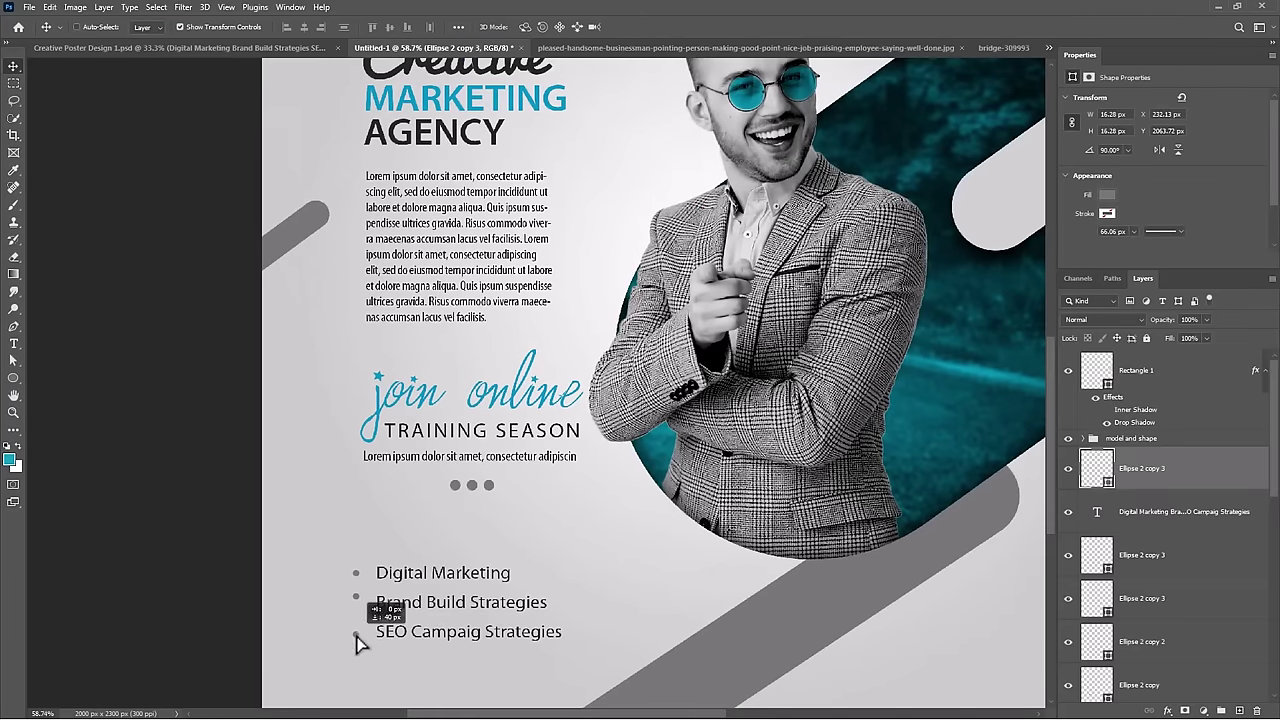
Step: Fill the three bullet dots with cyan
ctrl+click(357, 600)
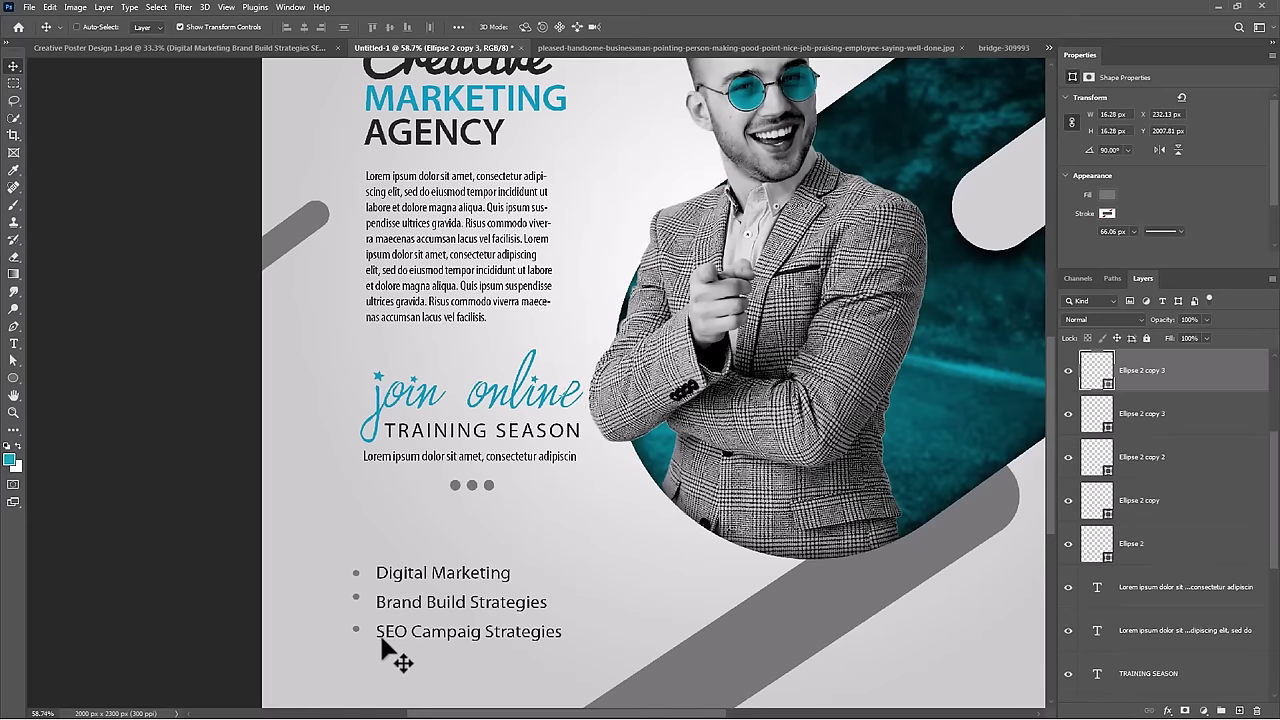
scroll(1157, 450, up, 3)
ctrl+click(1160, 598)
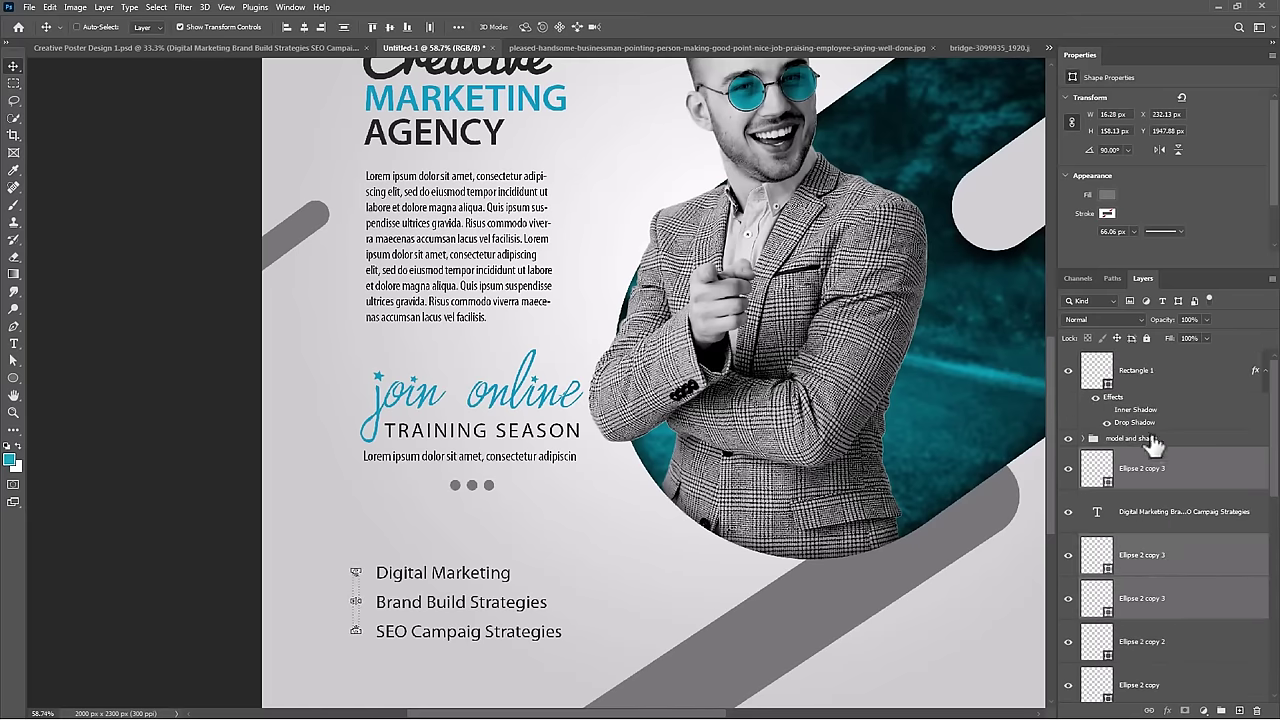
click(1107, 194)
click(1080, 263)
Step: Group the left text column layers and name the group TEXTS
scroll(1114, 466, down, 1)
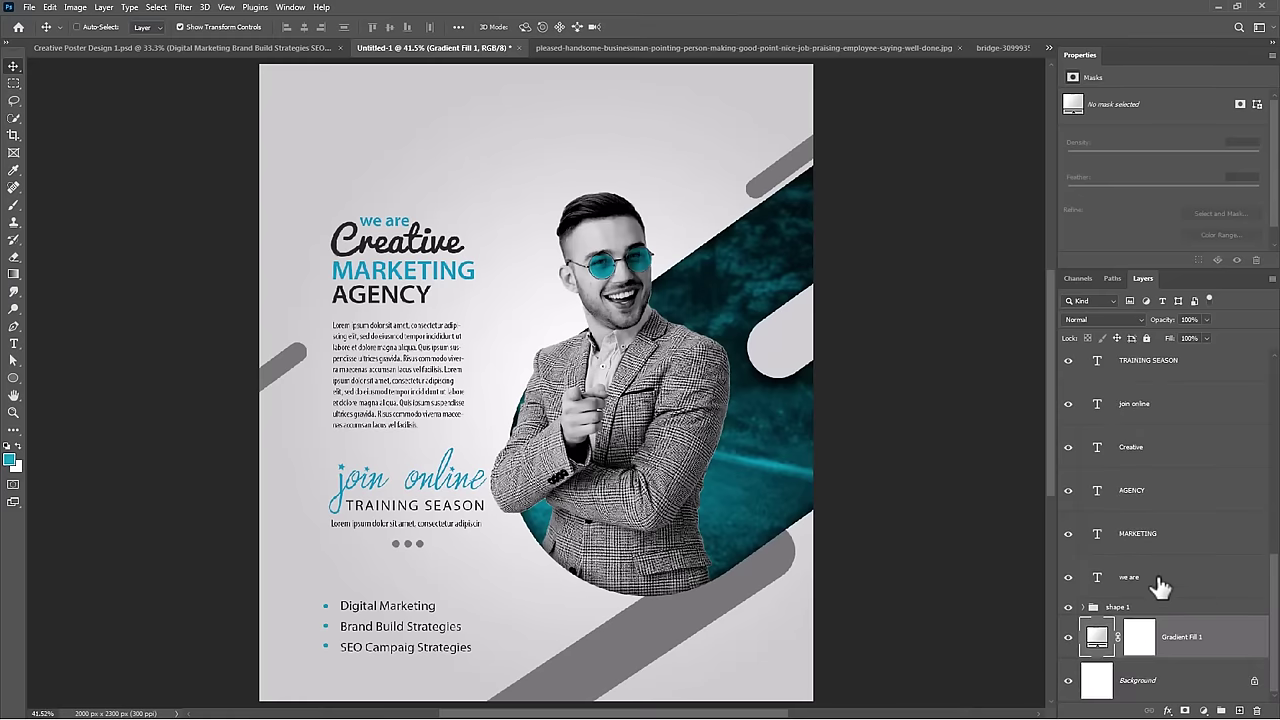
scroll(1175, 600, up, 5)
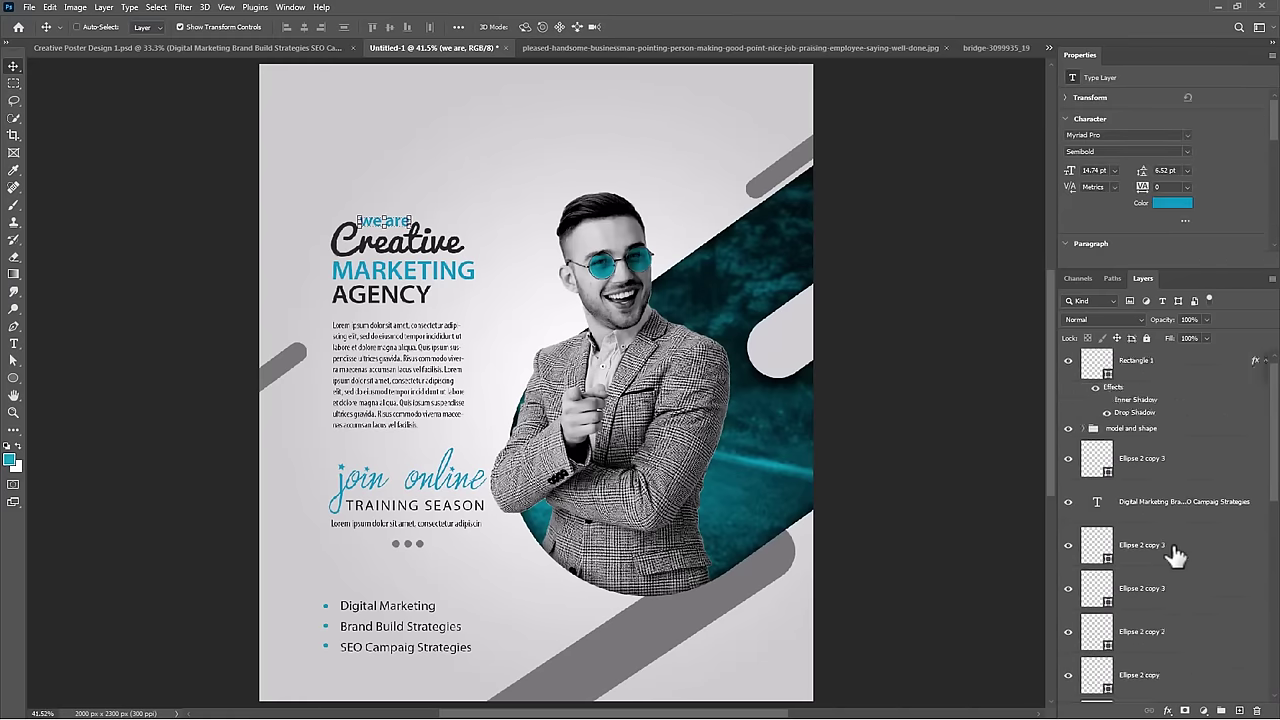
shift+click(1180, 482)
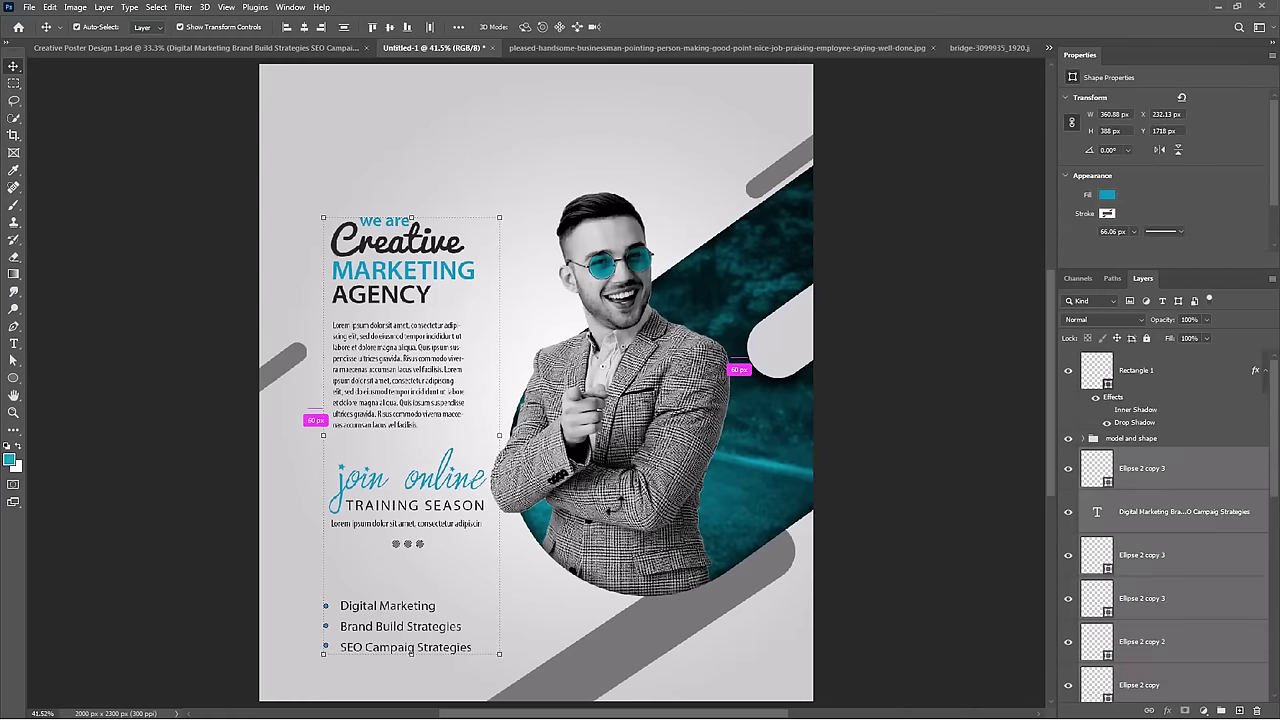
key(ctrl+g)
double_click(1117, 455)
text(TEXTS)
key(Return)
Step: Move the TEXTS group up and enlarge it slightly
key(ctrl+t)
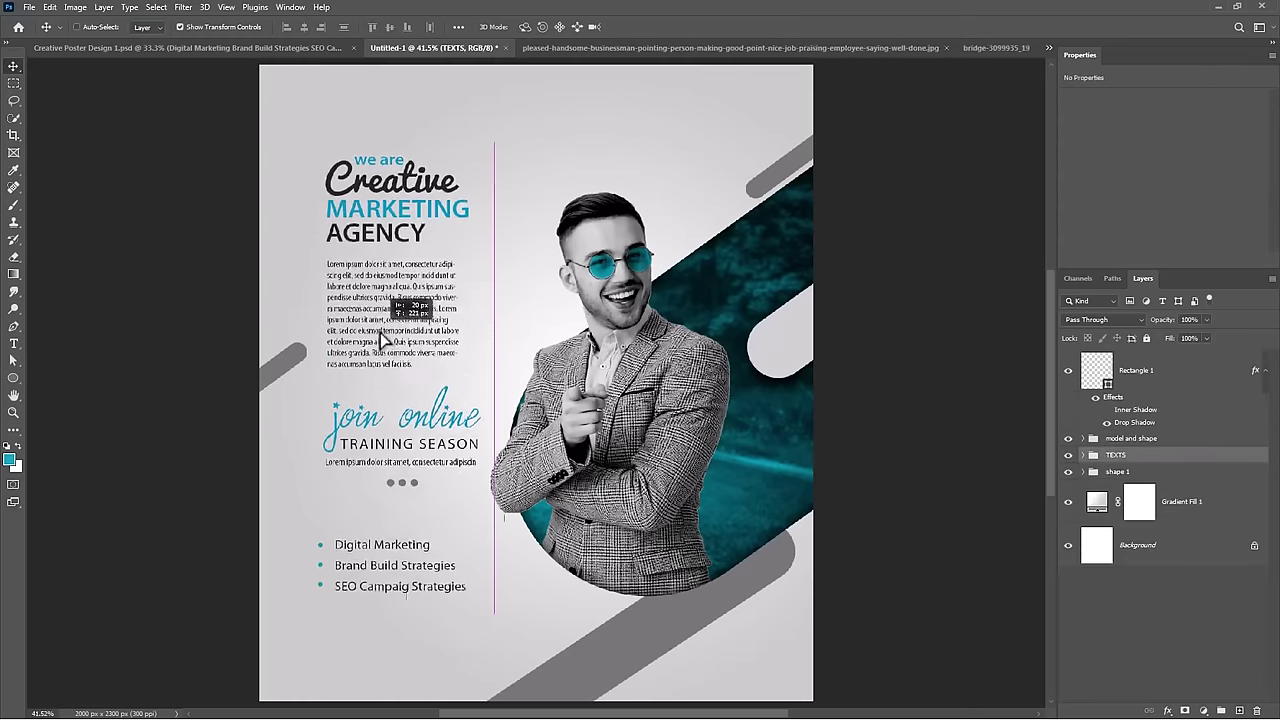
drag(420, 354, 415, 309)
mouse_move(496, 609)
mouse_down()
mouse_move(510, 640)
mouse_move(500, 634)
mouse_up()
key(Return)
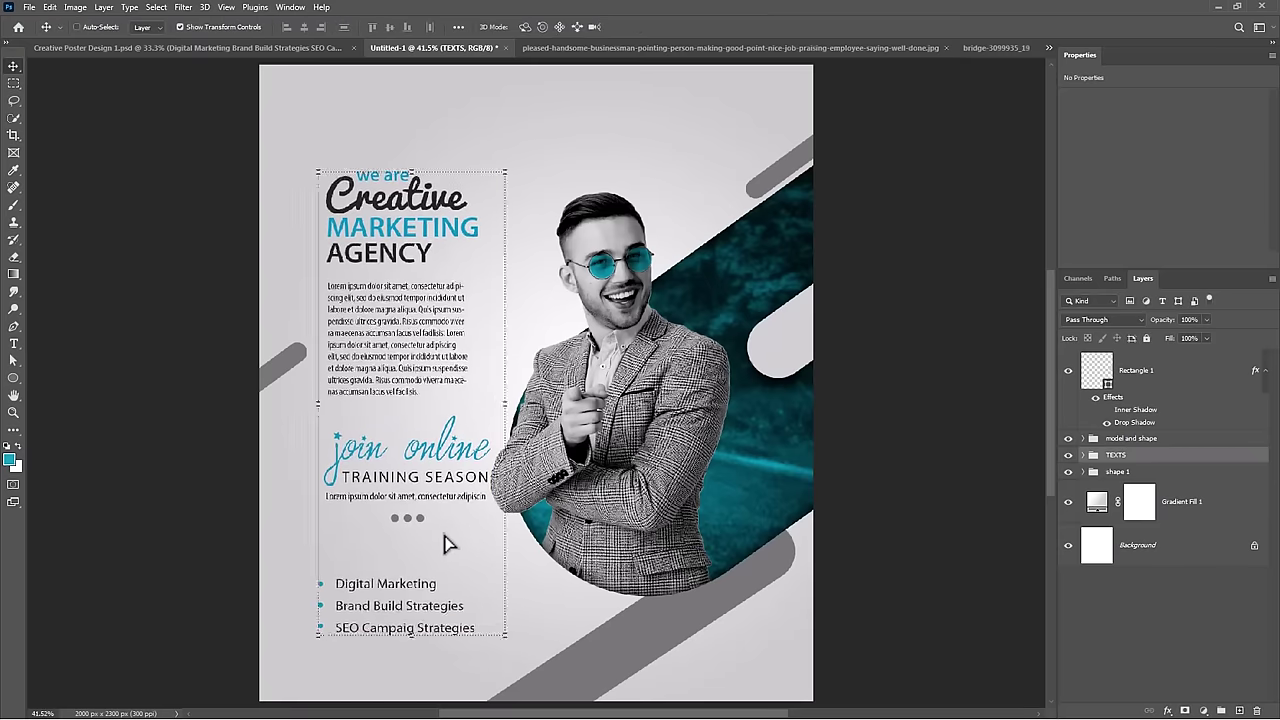
drag(449, 540, 442, 534)
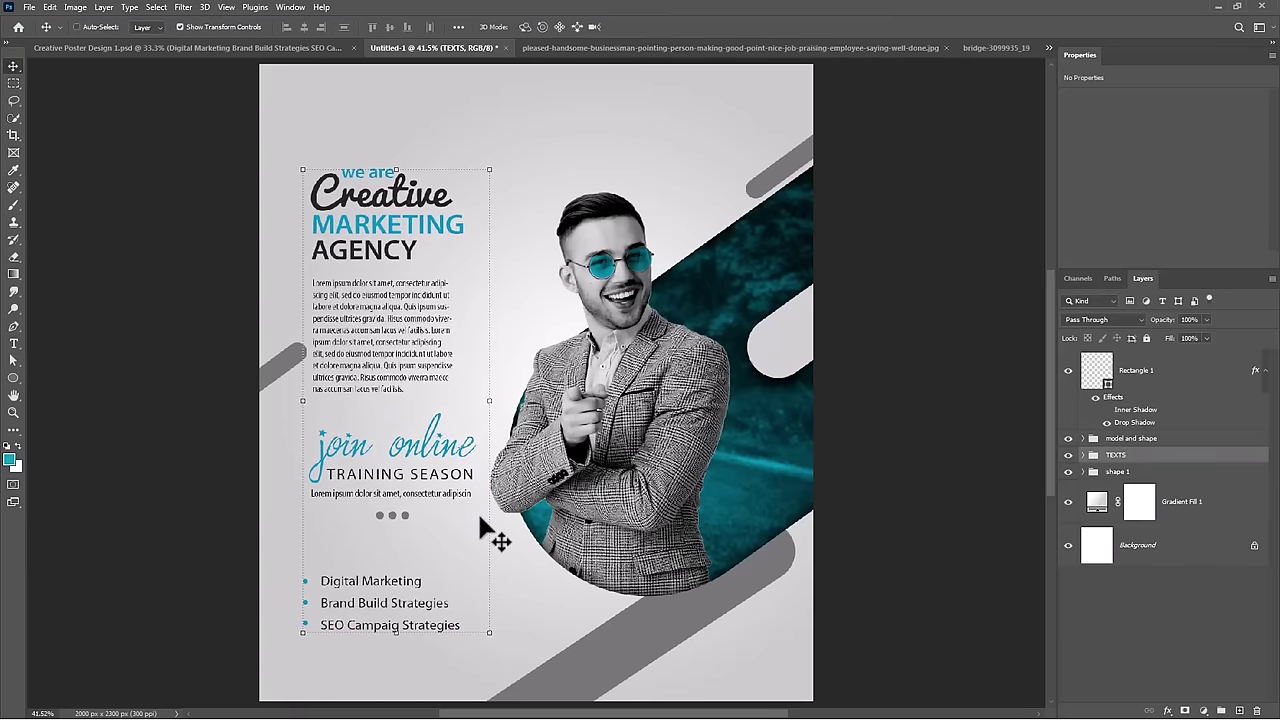
Step: Place social icons top left, the call-us phone line at bottom, and small decorative shapes
drag(320, 160, 348, 116)
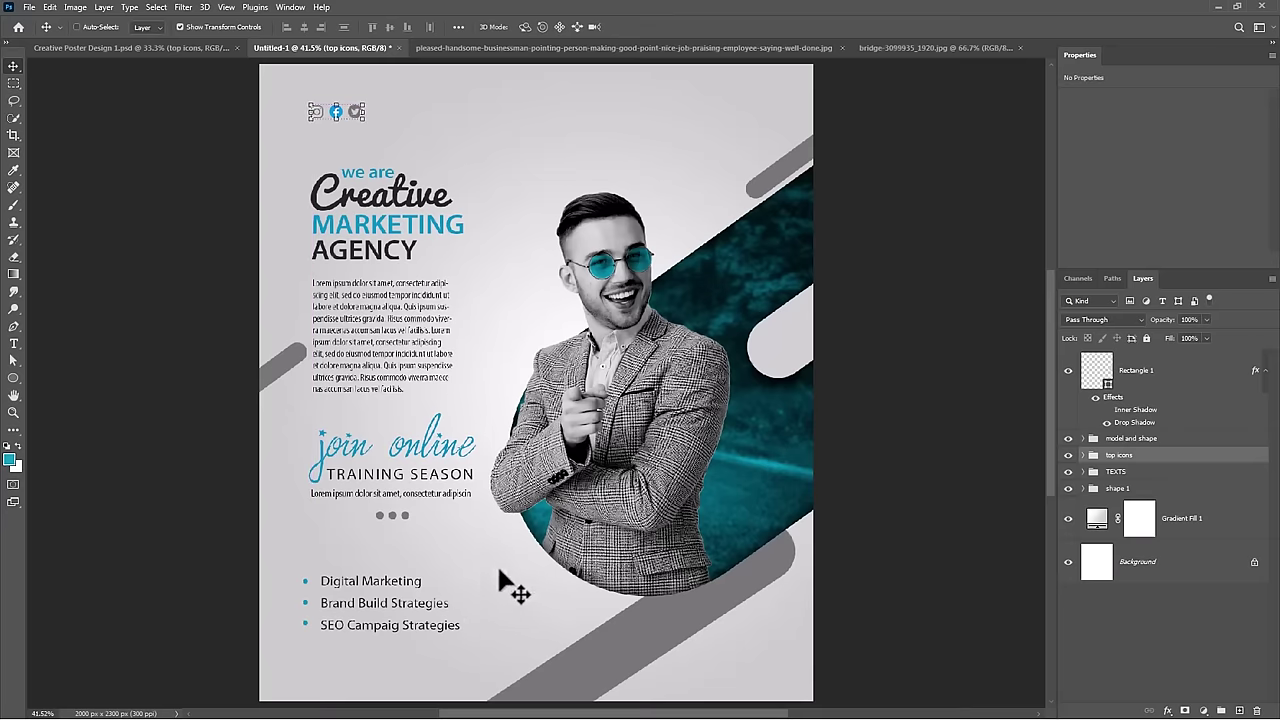
drag(510, 588, 405, 677)
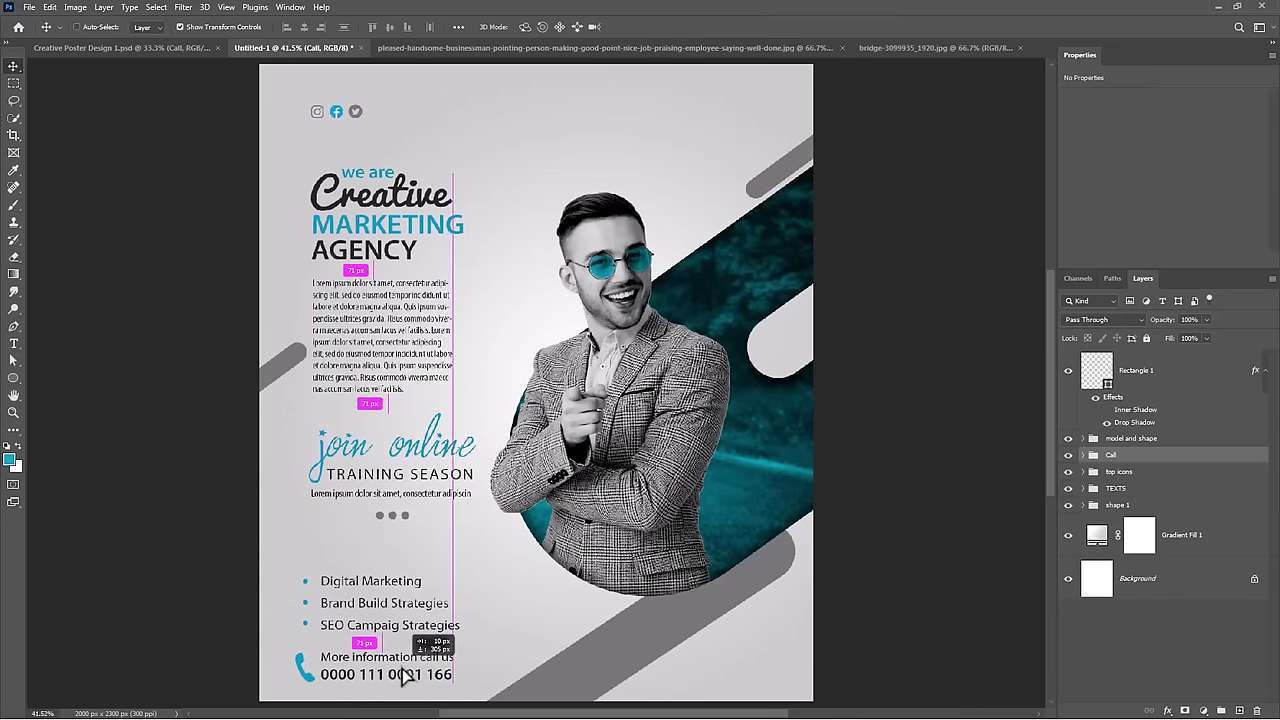
drag(423, 634, 423, 608)
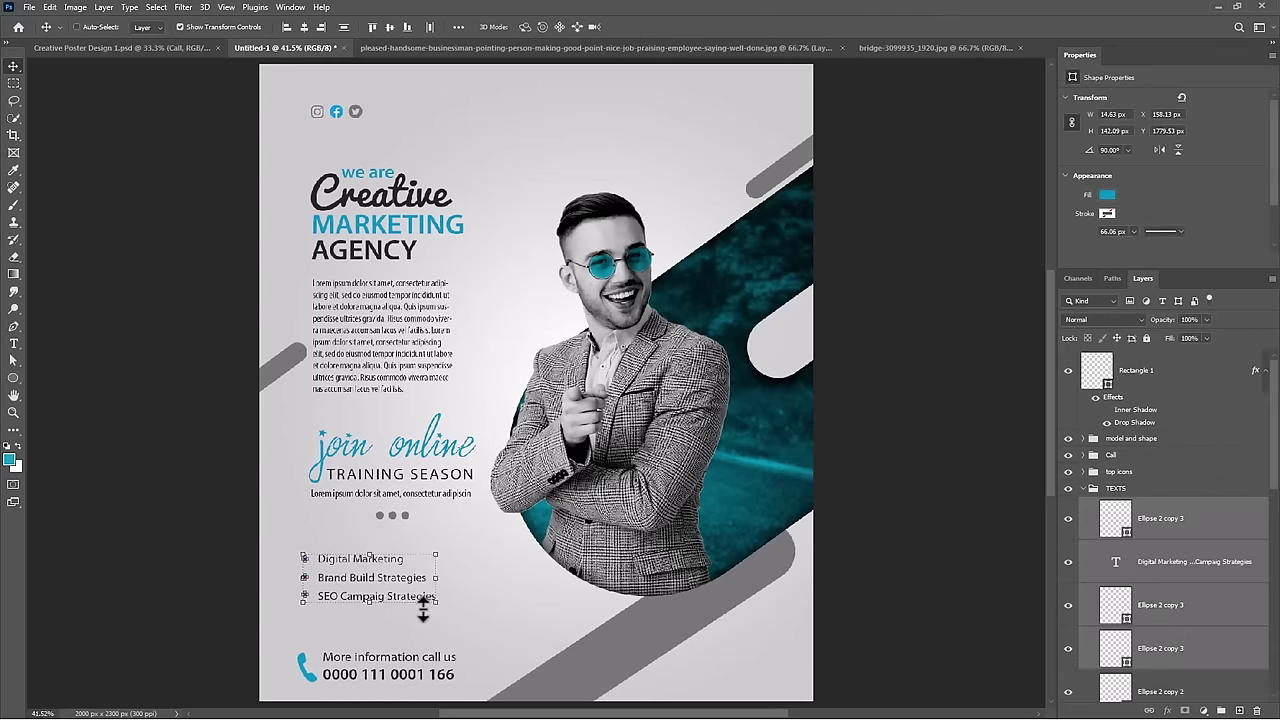
mouse_move(420, 683)
mouse_down()
mouse_move(609, 449)
mouse_move(704, 541)
mouse_up()
scroll(491, 556, down, 1)
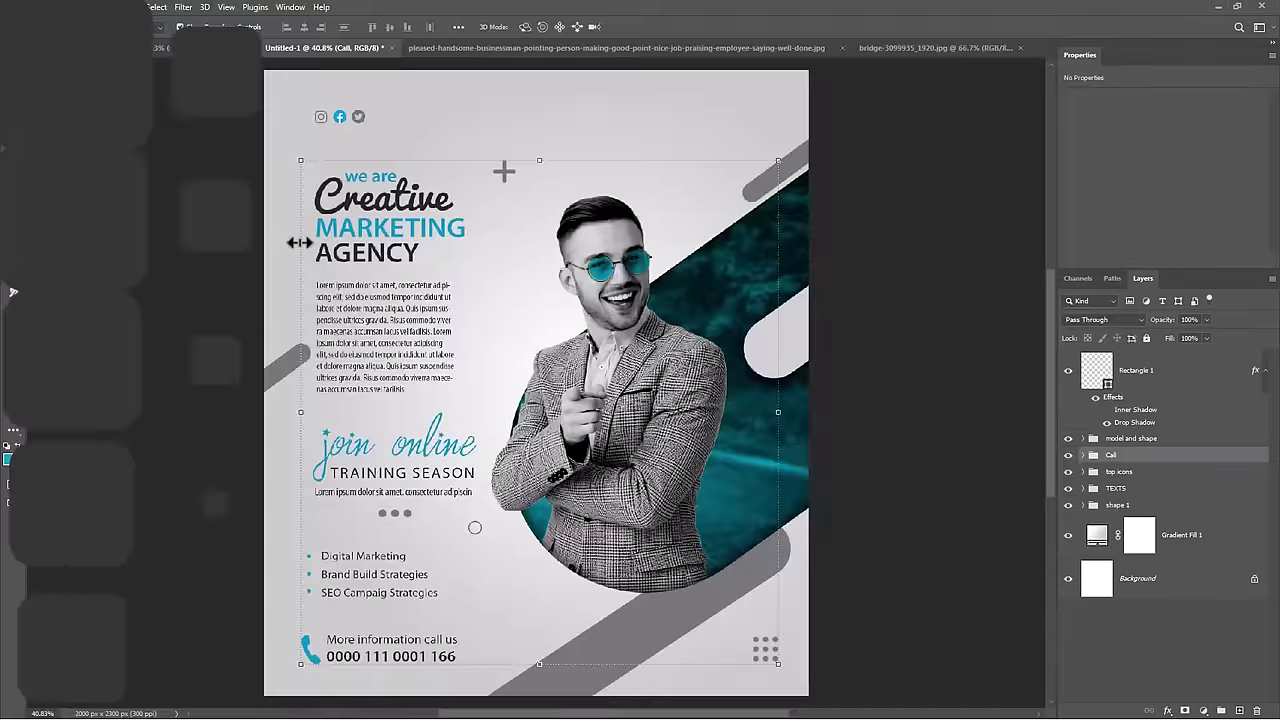